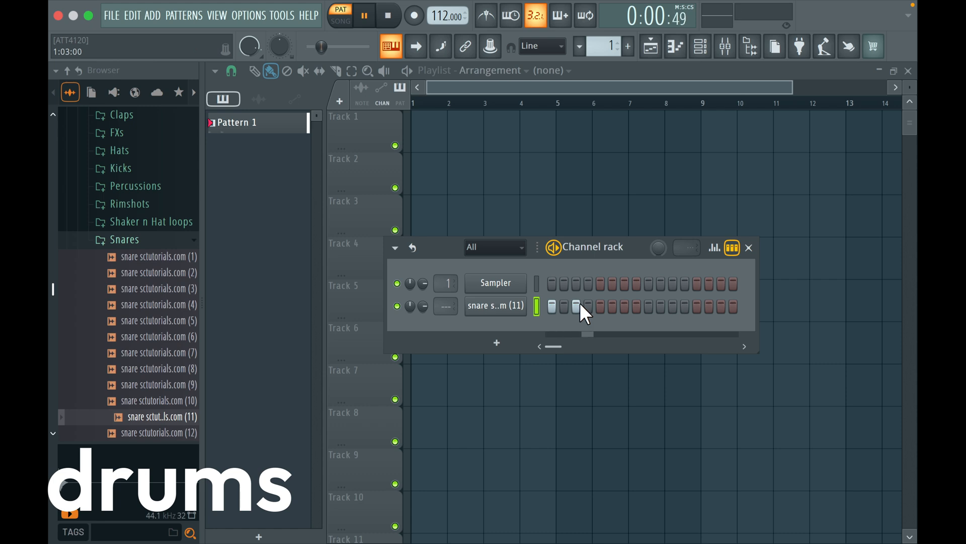
Move the snare (11) hit from step 3 to step 4 and add another hit on step 7
right_click(580, 303)
click(587, 304)
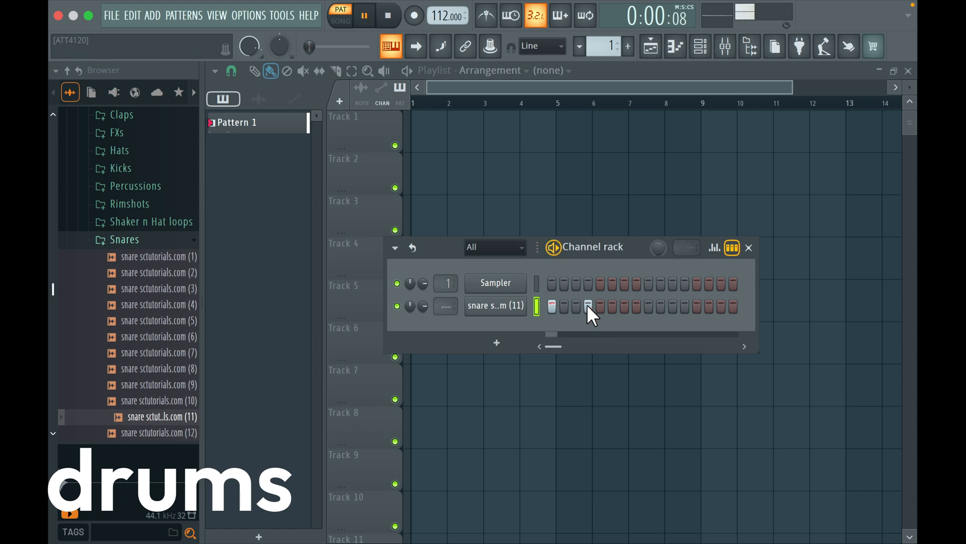
click(628, 307)
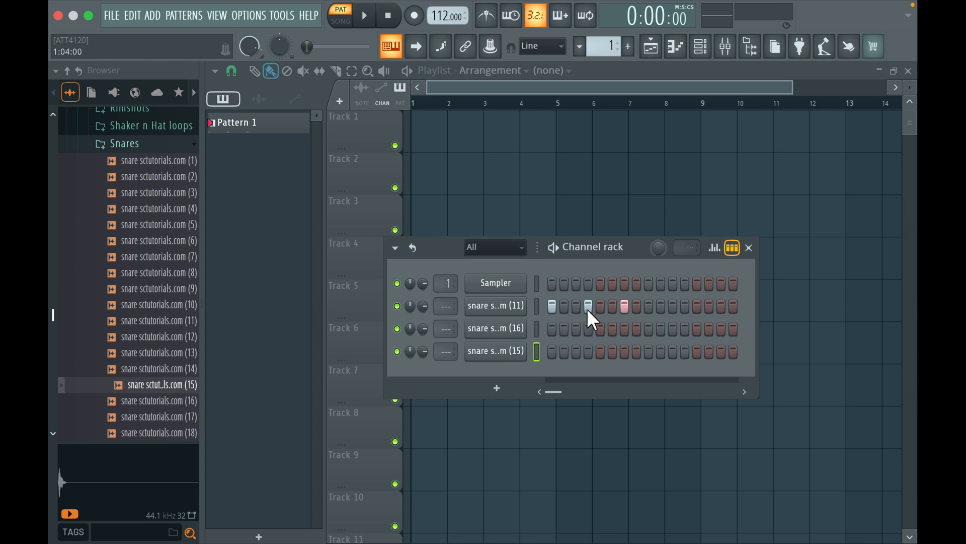
Replace snare (11)'s step 4 hit with snare (16) and its step 7 hit with snare (15), then preview the pattern
right_click(588, 307)
click(588, 328)
click(624, 351)
right_click(629, 301)
key(space)
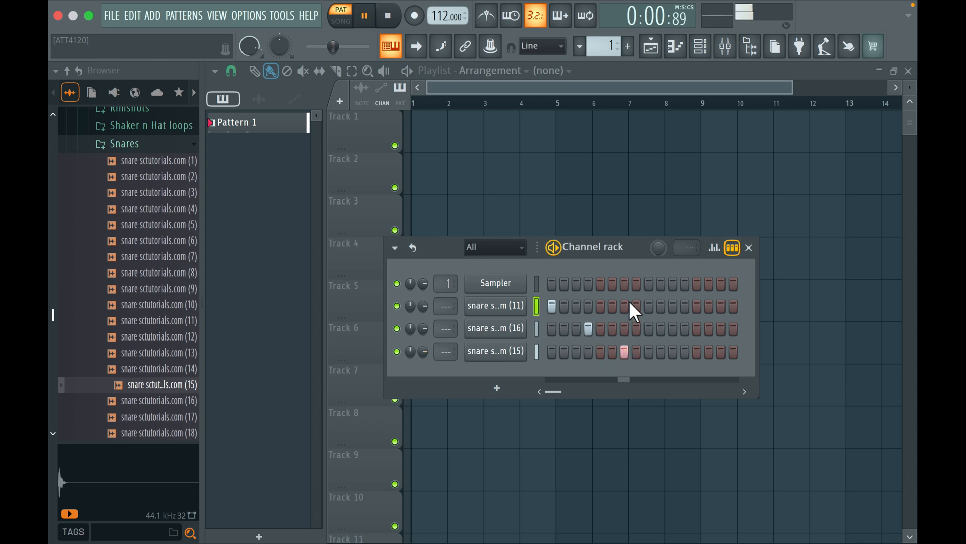
key(space)
Set the root note of the snare (16) channel to C5 while the pattern plays, and close its settings
click(499, 329)
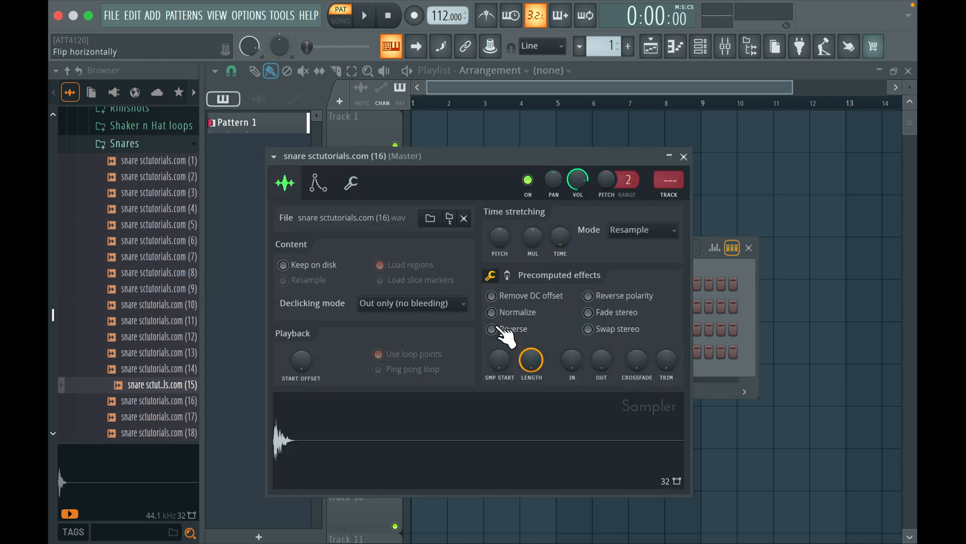
click(352, 185)
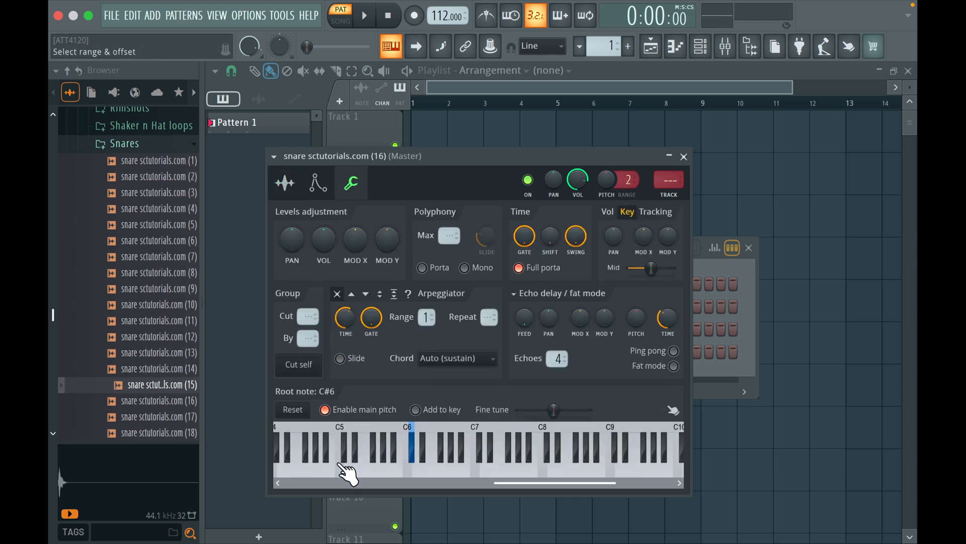
key(space)
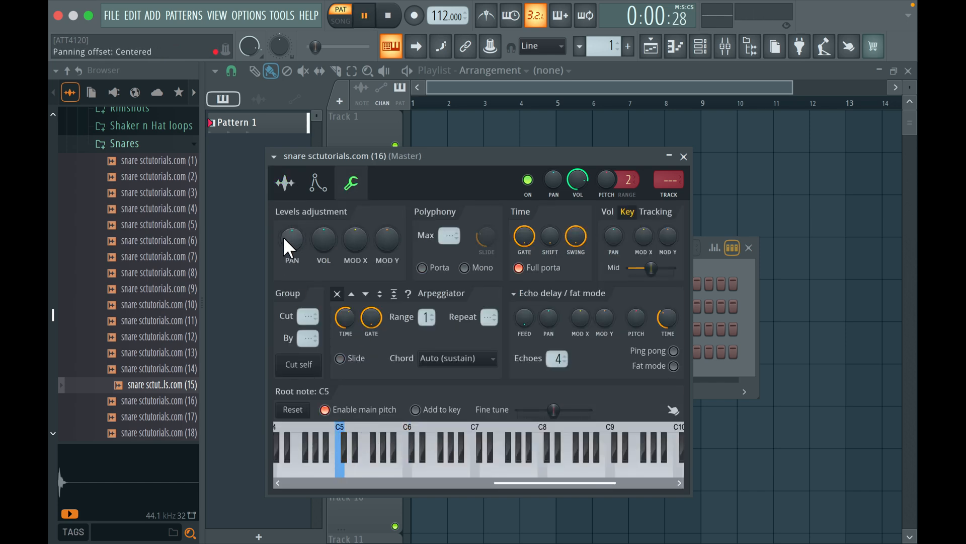
click(285, 184)
click(683, 157)
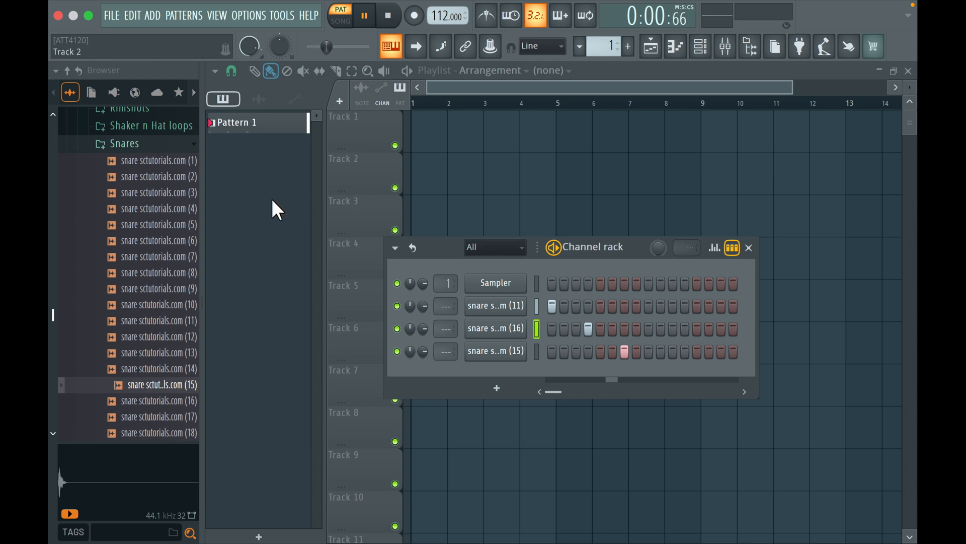
Add snare (3) from the Snares folder as a channel with hits on steps 1, 4, 7, 10 and 13
drag(156, 193, 559, 377)
key(space)
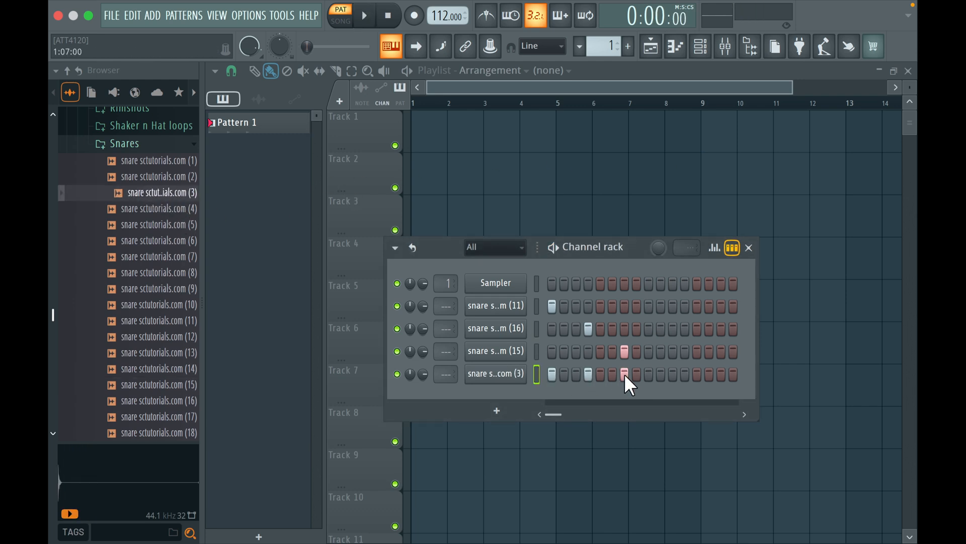
key(space)
click(661, 374)
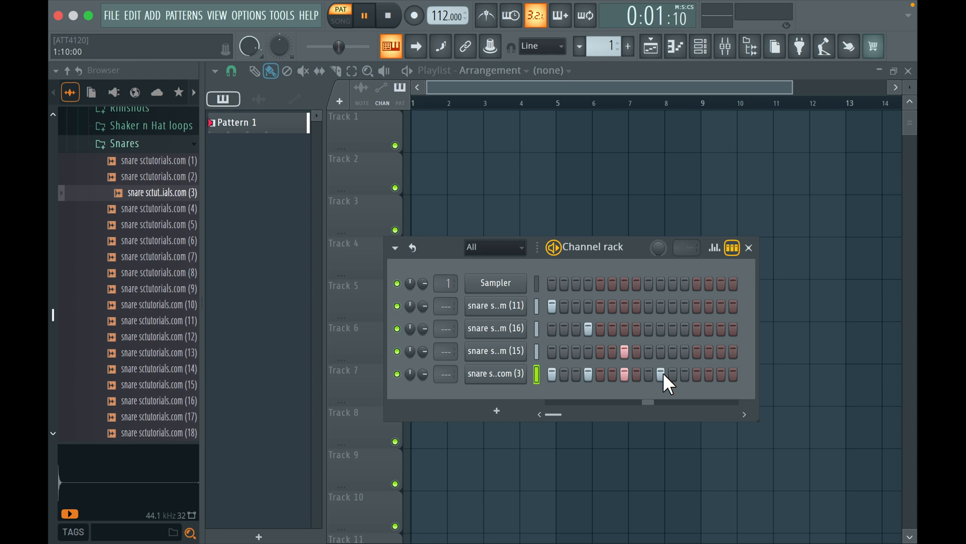
click(684, 375)
right_click(683, 376)
click(691, 377)
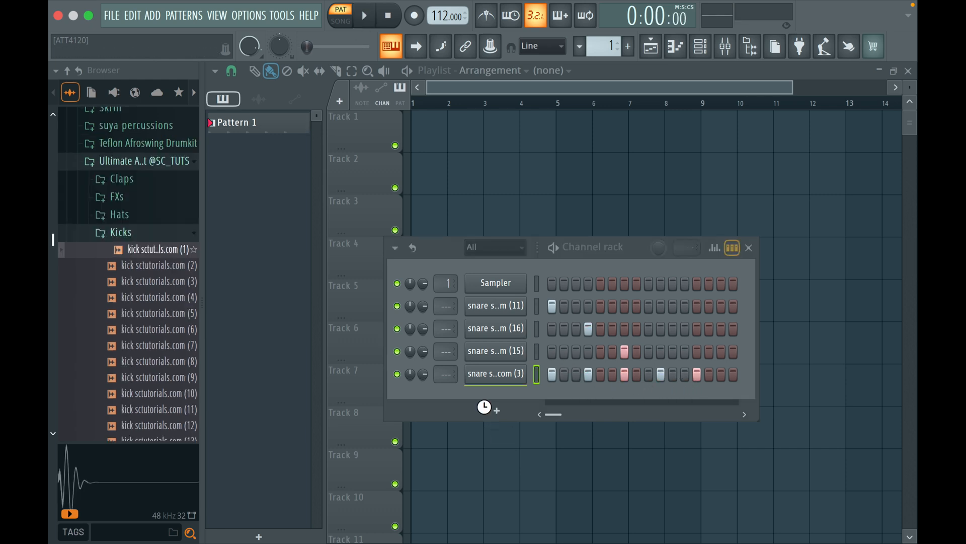
Add kick (1) from the Kicks folder as a channel, fill every 4 steps with a hit and preview the pattern
drag(486, 403, 506, 403)
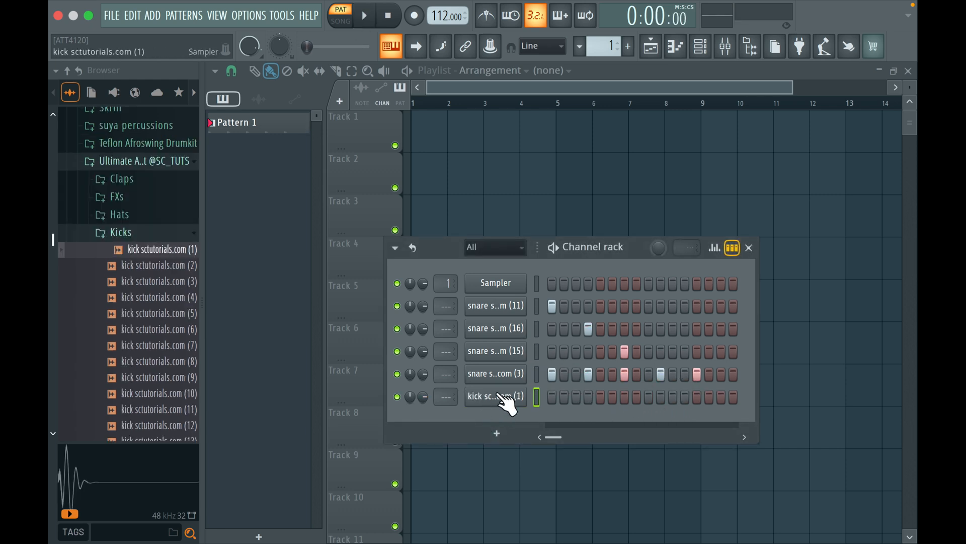
right_click(506, 402)
click(650, 412)
key(space)
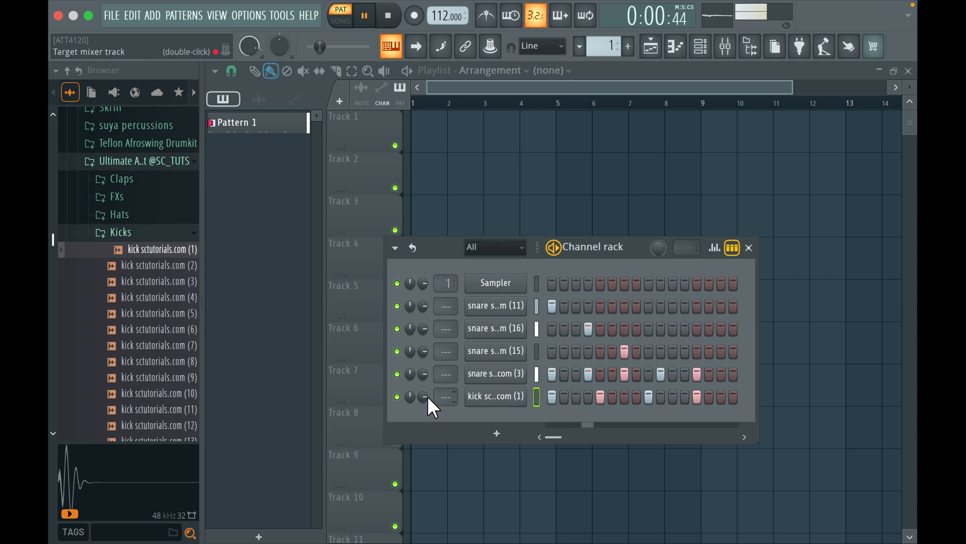
key(space)
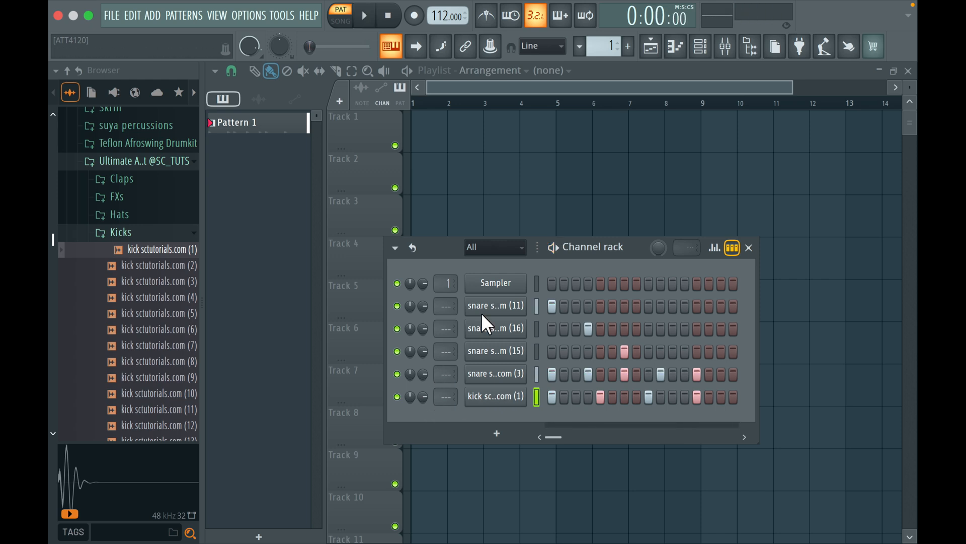
Lower the snare (11) channel's volume and add perc (86) from the Percussions folder with a hit on step 3
click(397, 306)
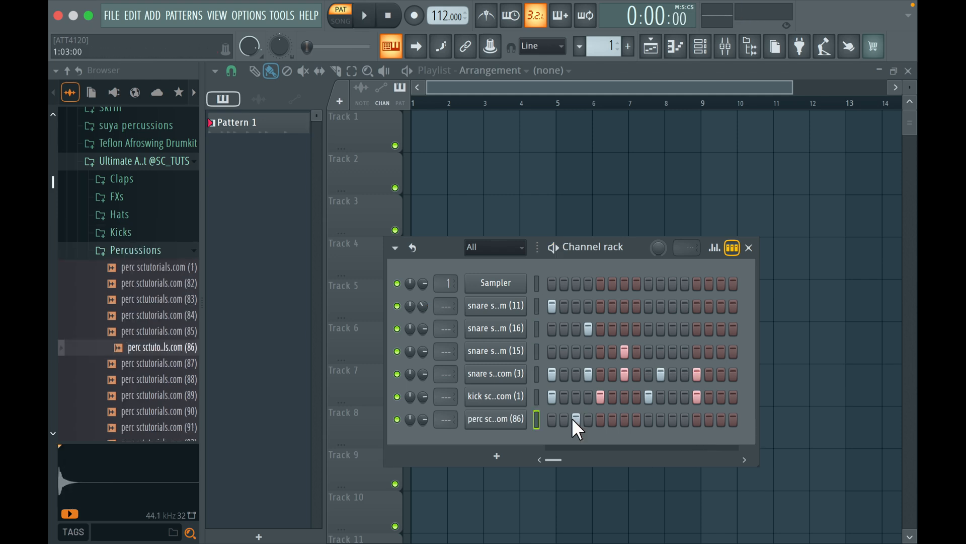
key(space)
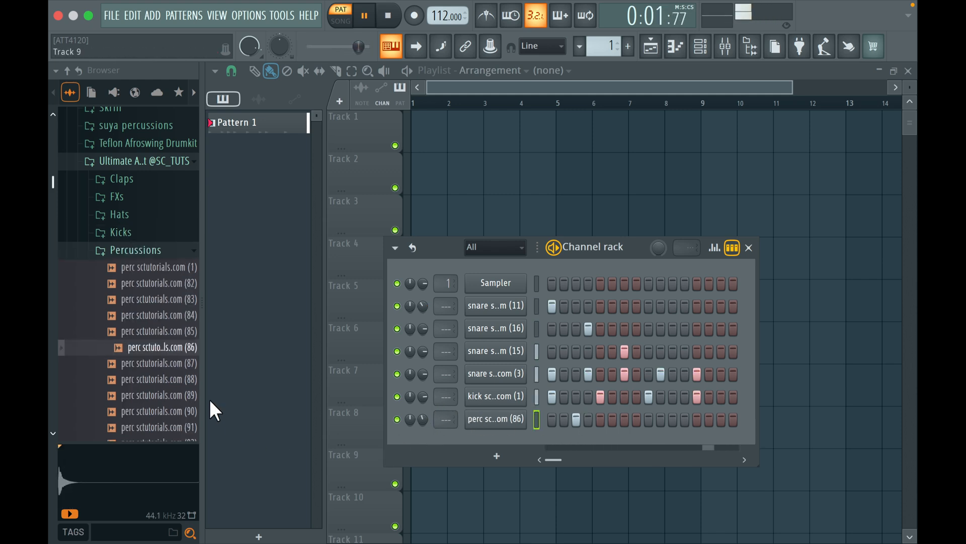
Audition percussion samples and add perc (101) as a channel with a single hit on step 7
click(181, 382)
click(181, 397)
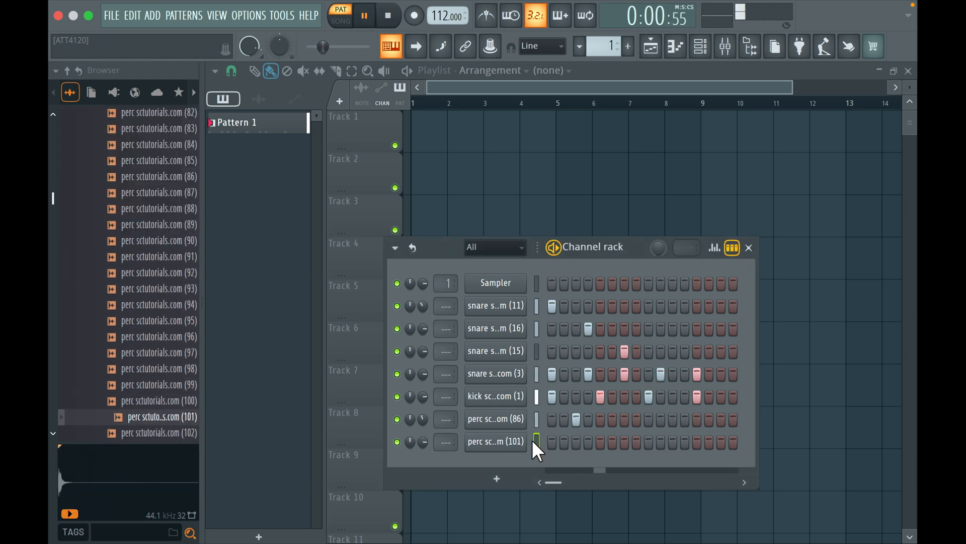
click(613, 443)
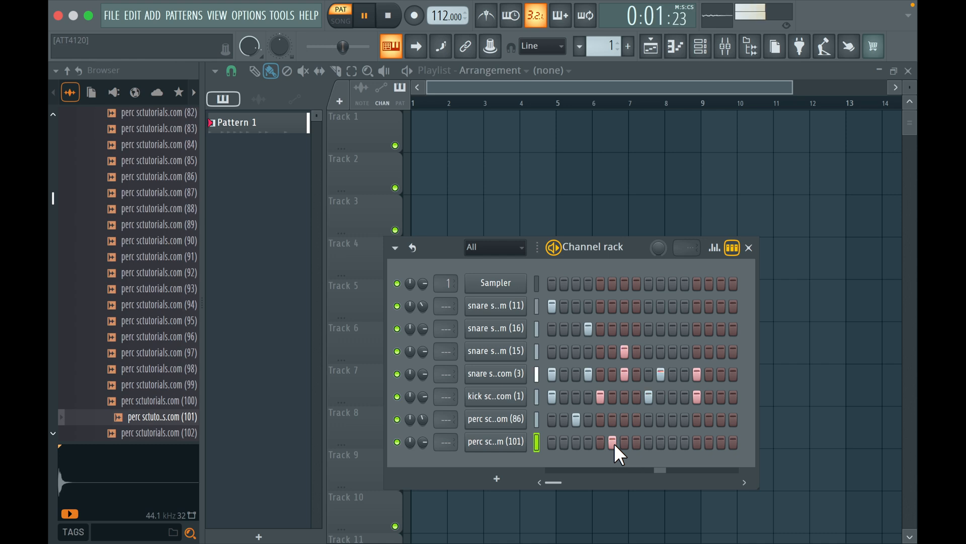
click(613, 442)
click(624, 442)
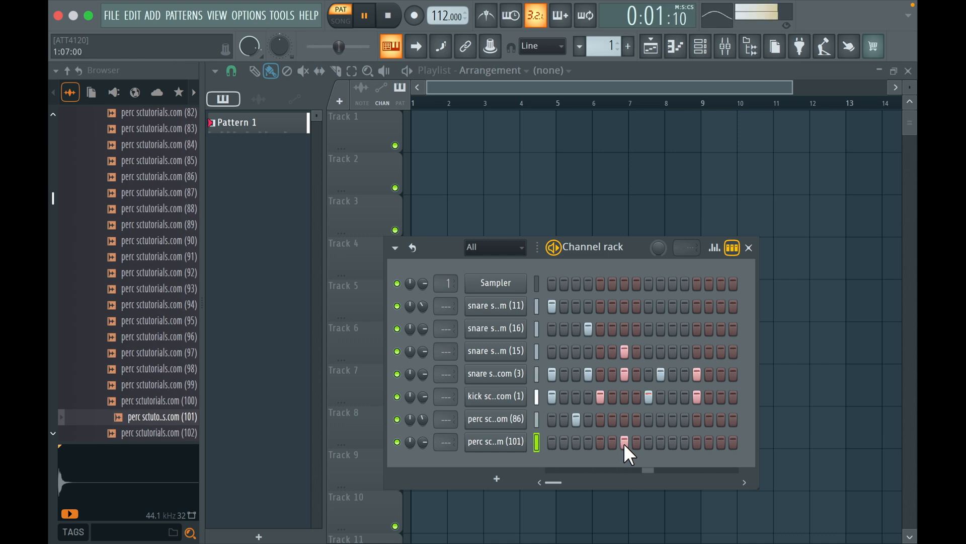
right_click(516, 443)
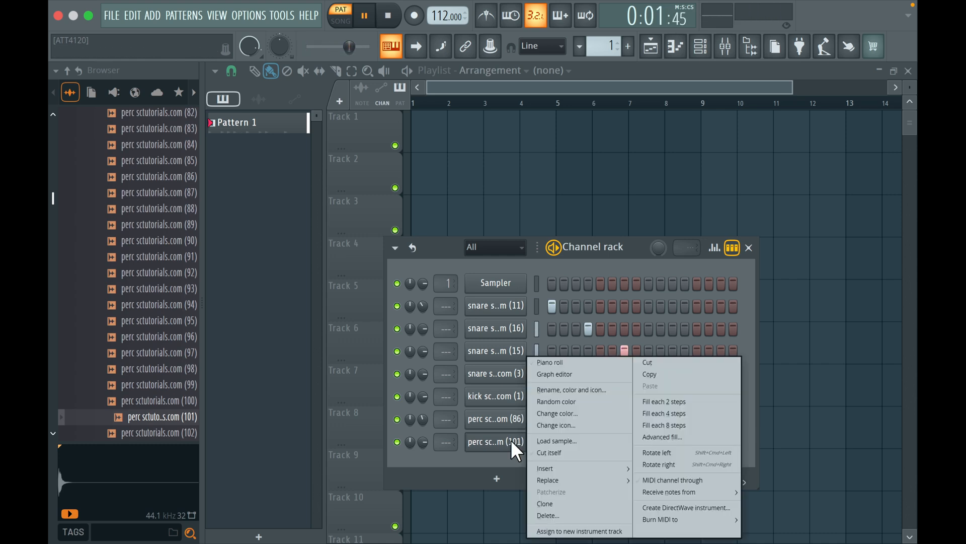
click(551, 373)
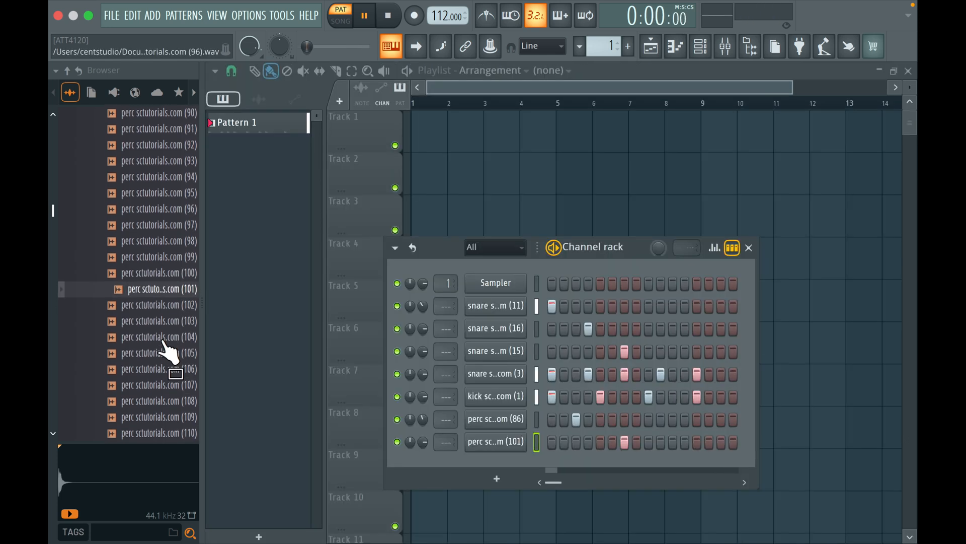
Add perc (110) from the Percussions folder as a channel with hits on steps 11 and 12
scroll(164, 342, down, 3)
key(space)
click(164, 343)
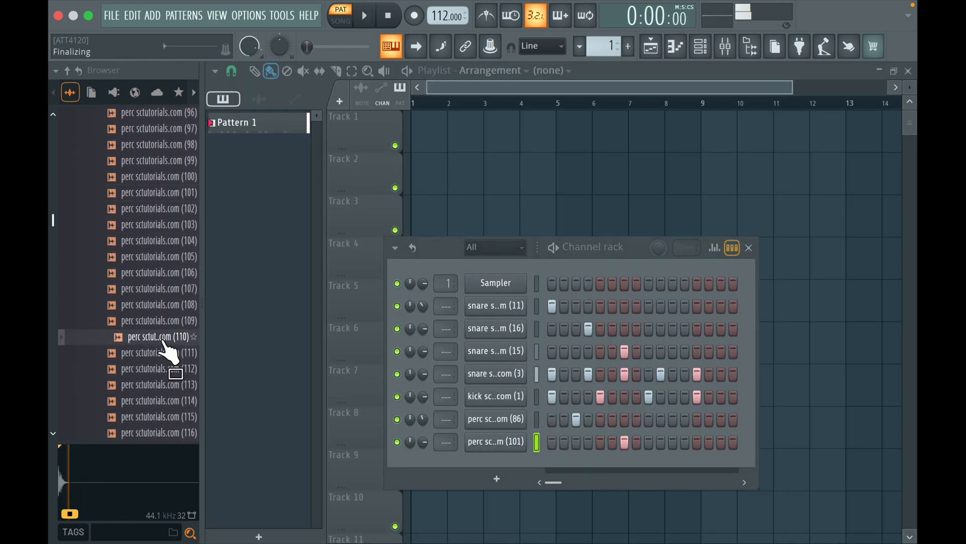
drag(163, 343, 464, 476)
key(space)
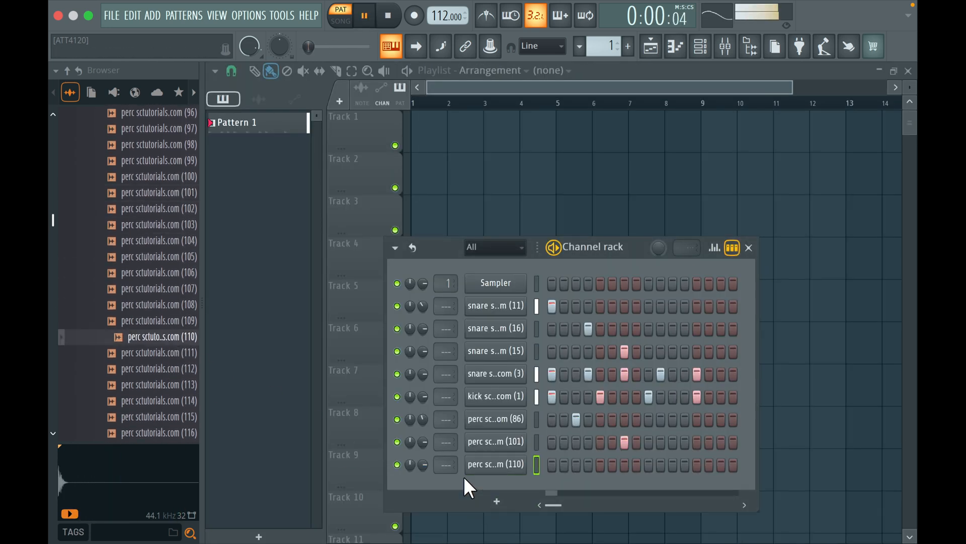
key(space)
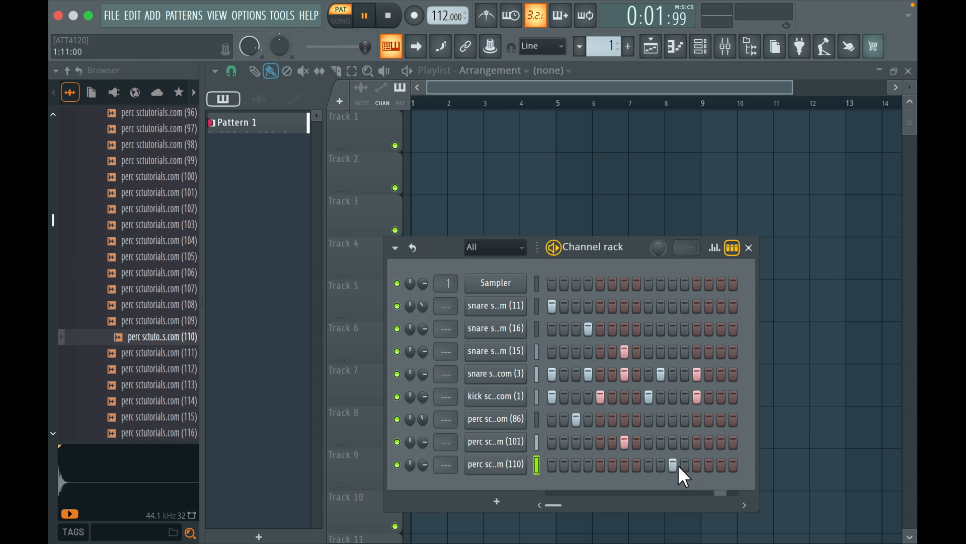
click(684, 463)
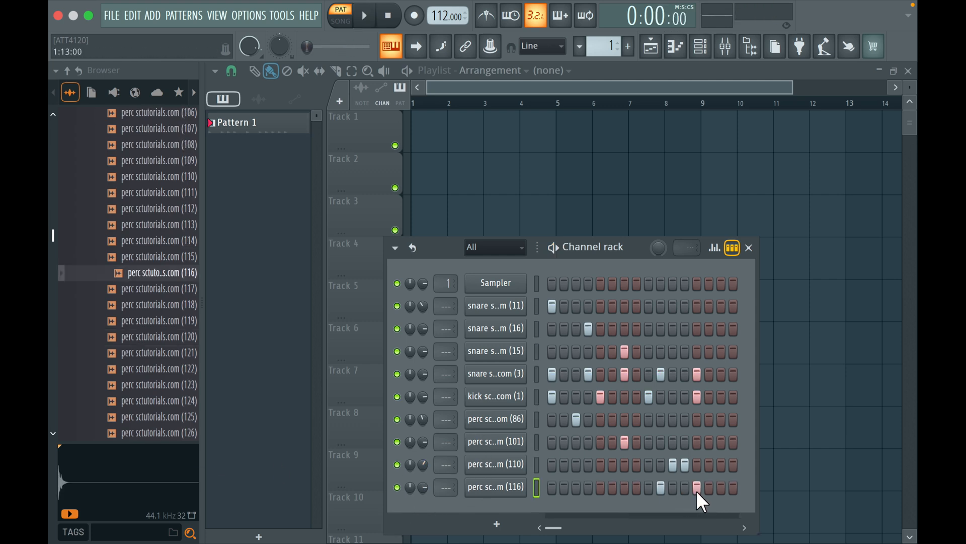
Add perc (116) with hits on steps 10 and 13, and reduce perc (110) to a single hit on step 11
key(space)
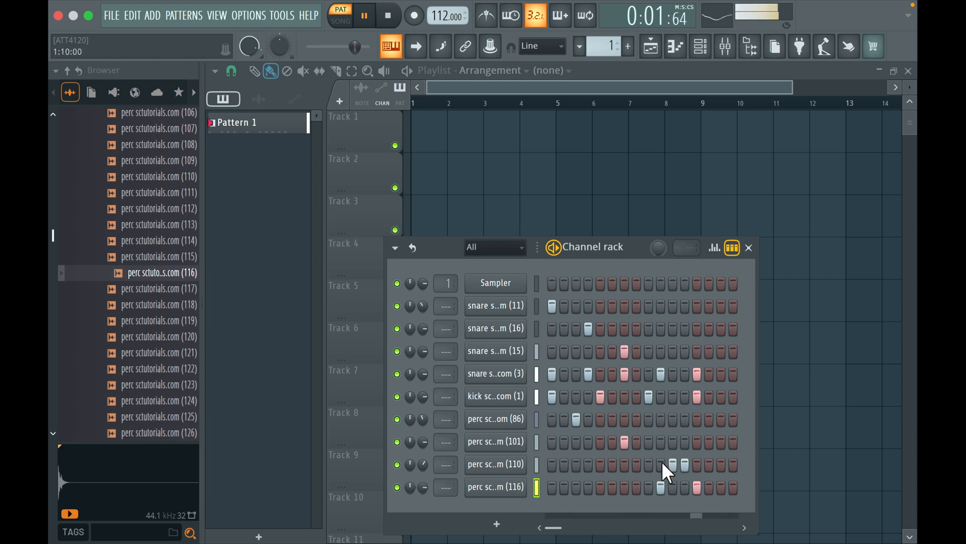
click(682, 461)
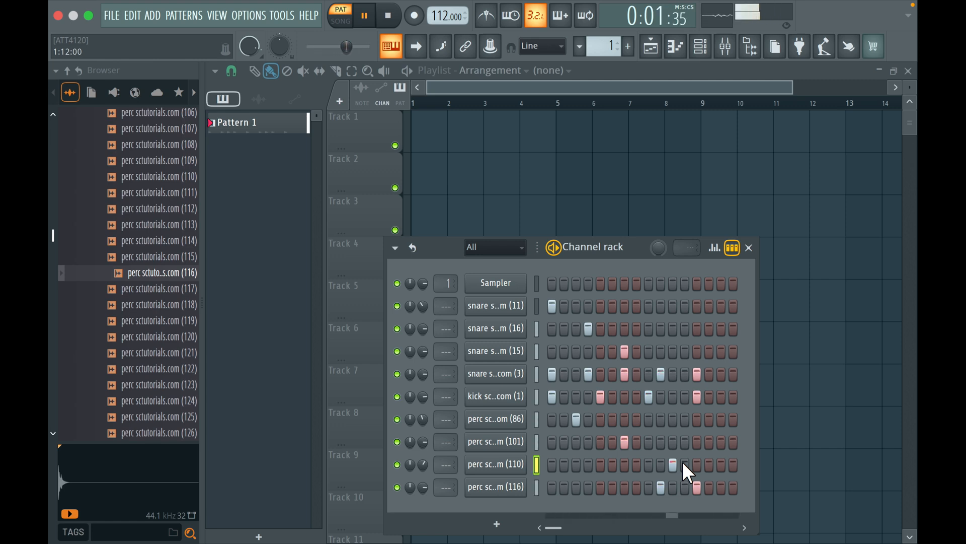
click(682, 461)
click(675, 463)
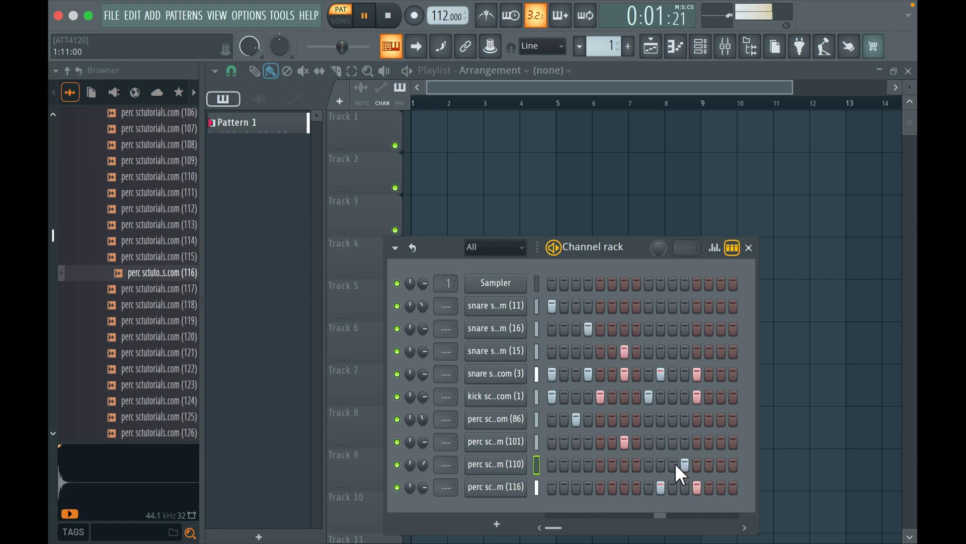
right_click(684, 463)
click(677, 463)
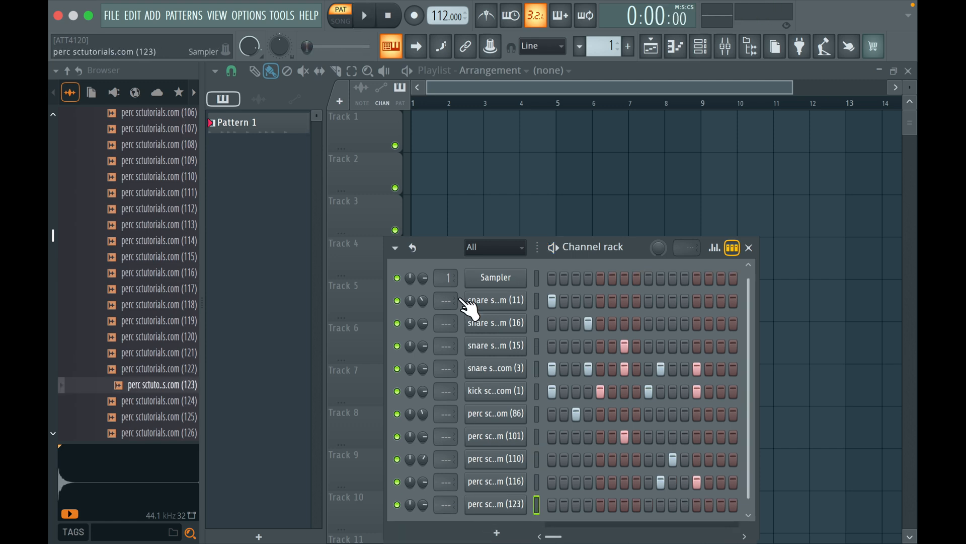
Add perc (123) as a channel with hits on steps 3, 5, 11 and 13 while the pattern plays
click(576, 504)
key(space)
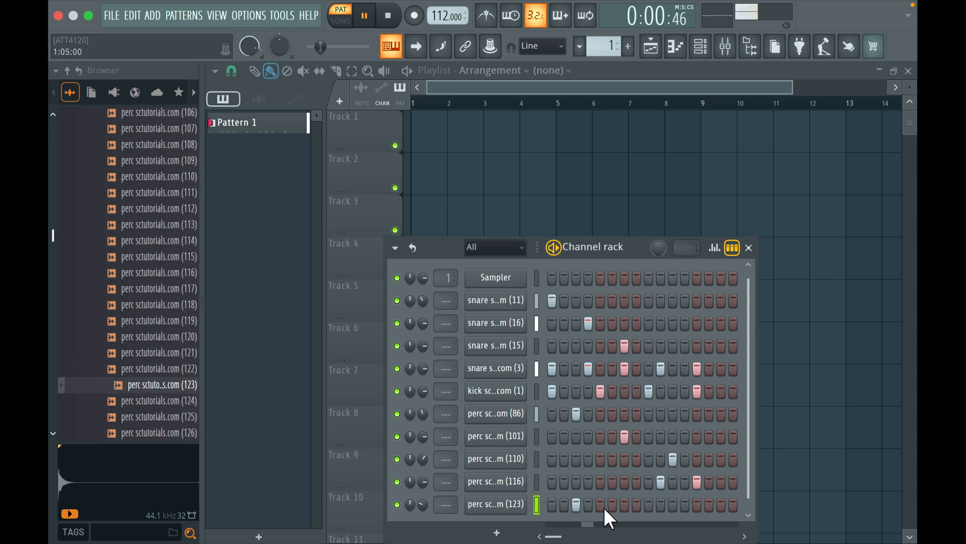
click(604, 507)
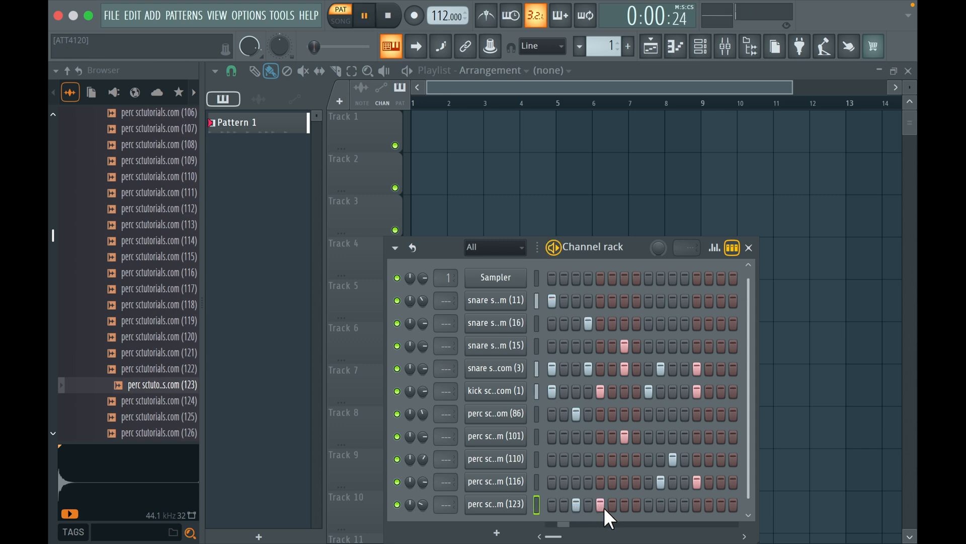
click(672, 504)
click(698, 505)
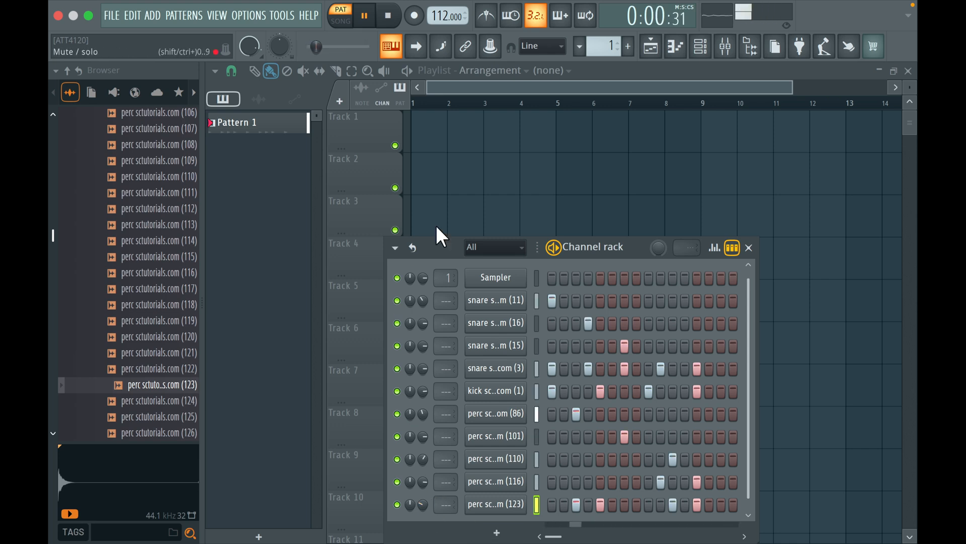
Place Pattern 1 on Track 1 in each of bars 1 to 4, stop playback and collapse the Percussions folder
scroll(194, 184, up, 10)
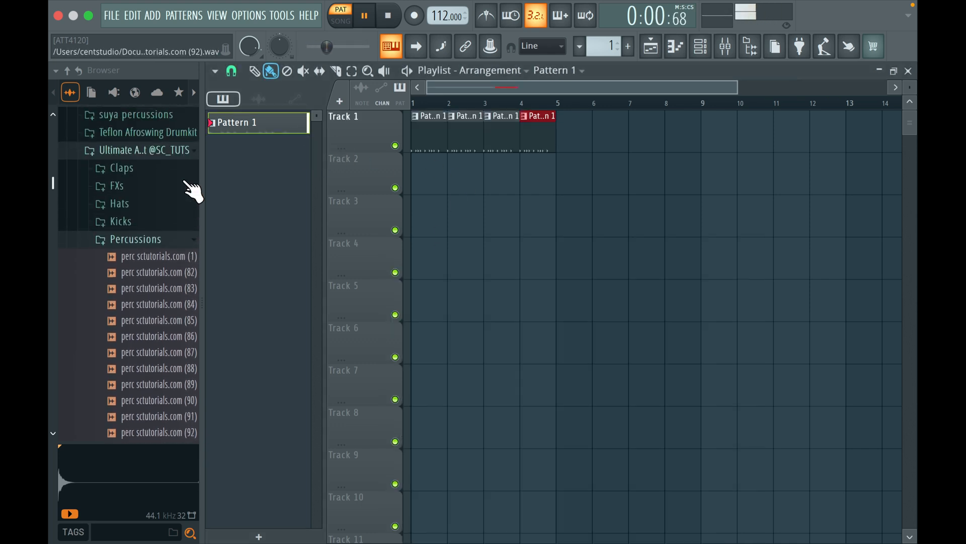
key(space)
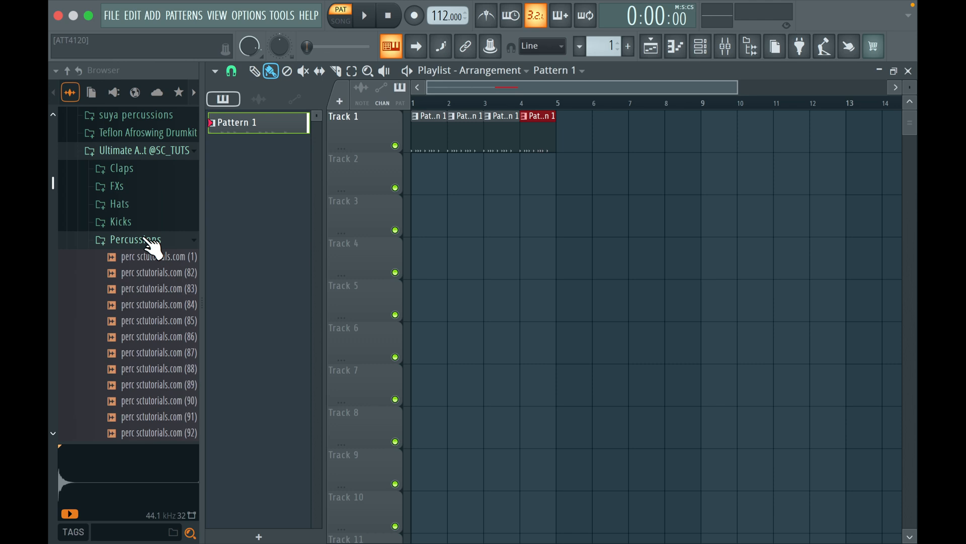
click(152, 247)
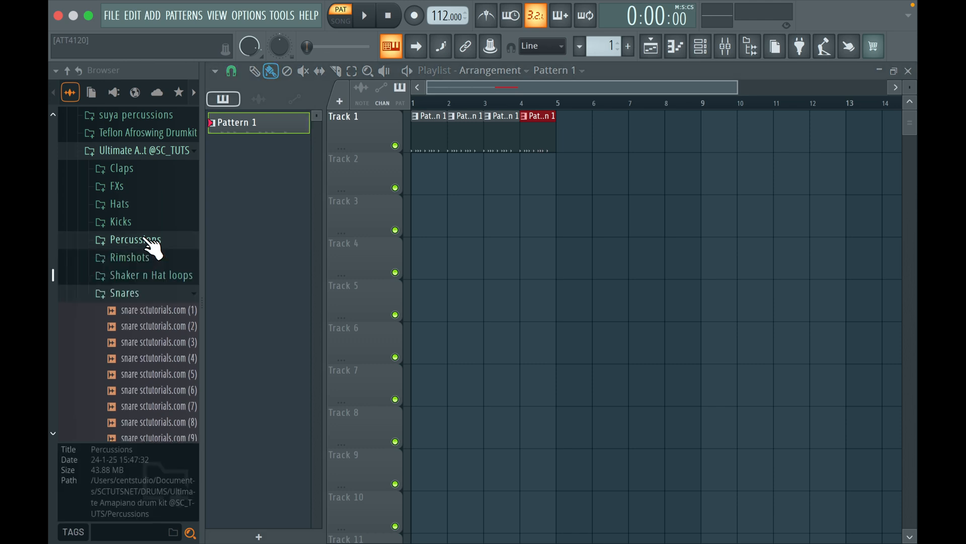
Preview hats (1) and (2) from the Shaker n Hat loops folder and place hat (2) on Track 2 from bar 1
click(149, 282)
click(146, 293)
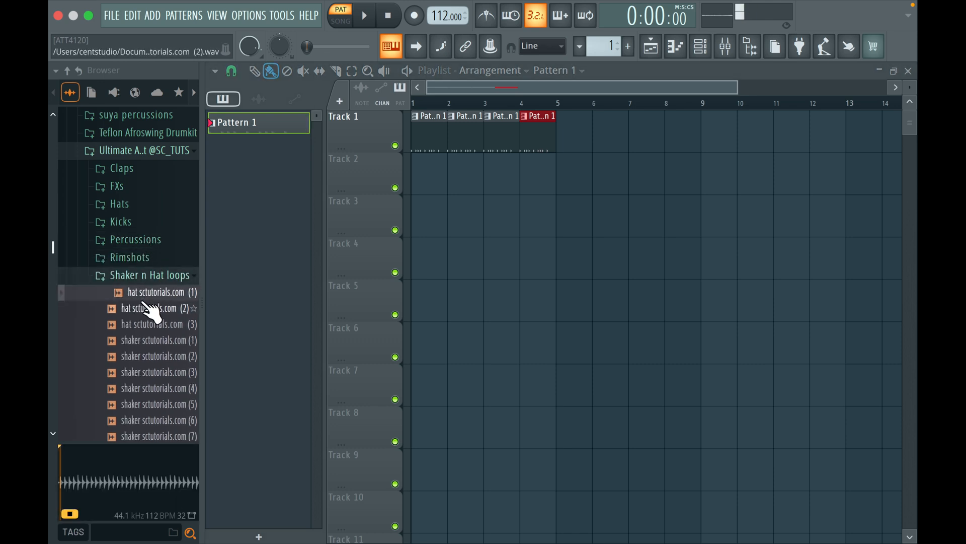
click(142, 310)
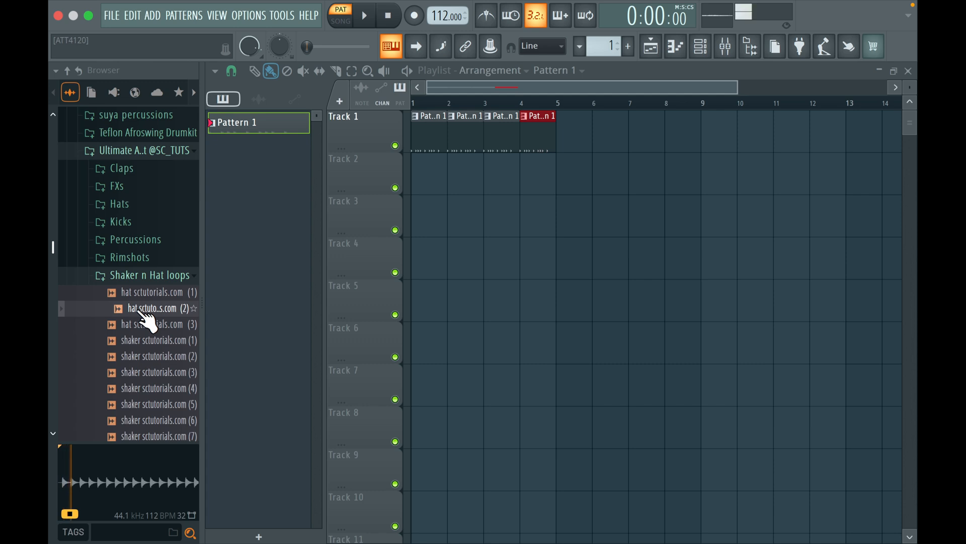
drag(147, 322, 425, 173)
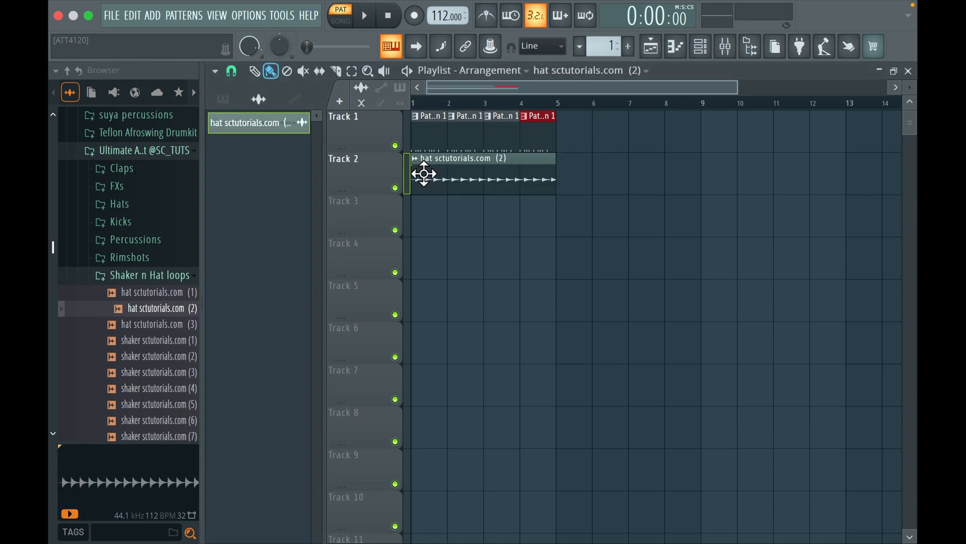
Lower the hat (2) clip's channel volume to about 34% while the arrangement plays in song mode
click(427, 173)
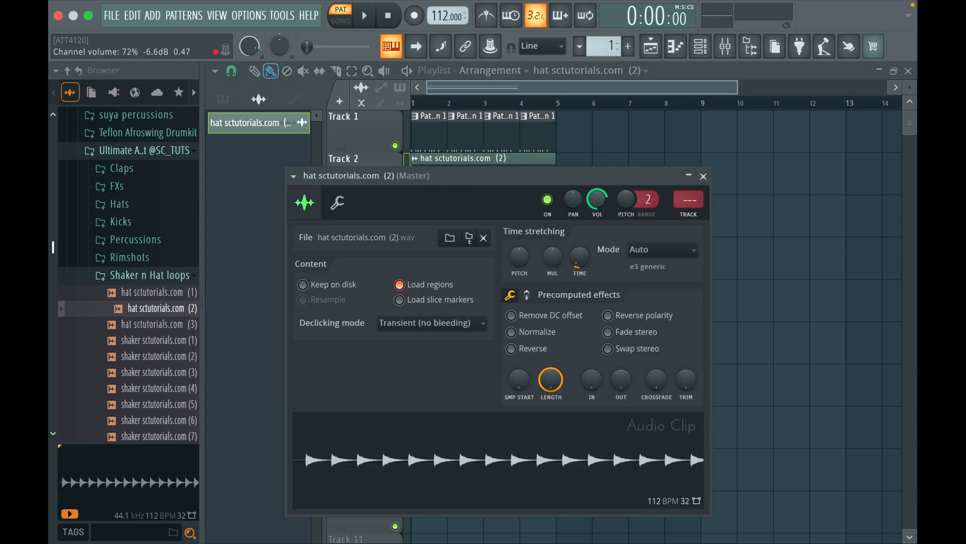
click(342, 18)
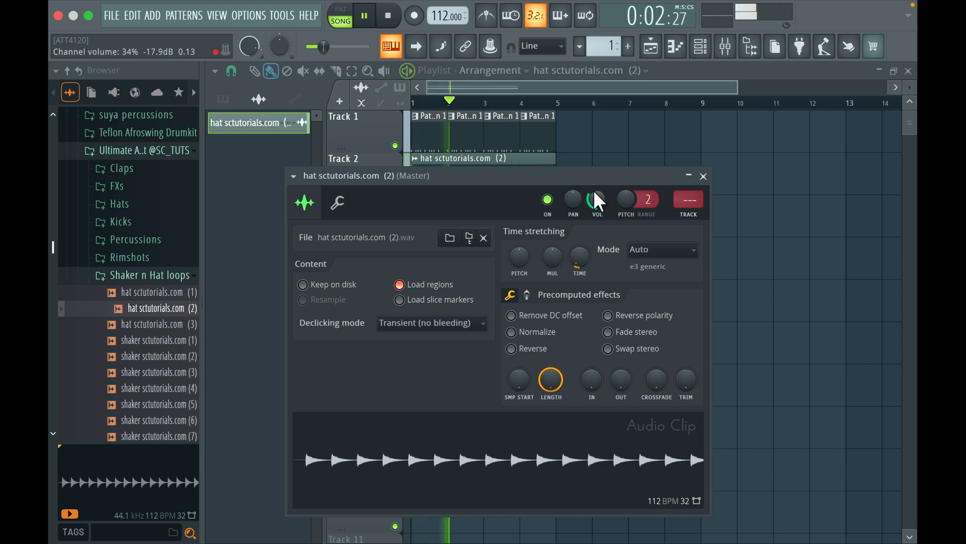
click(704, 176)
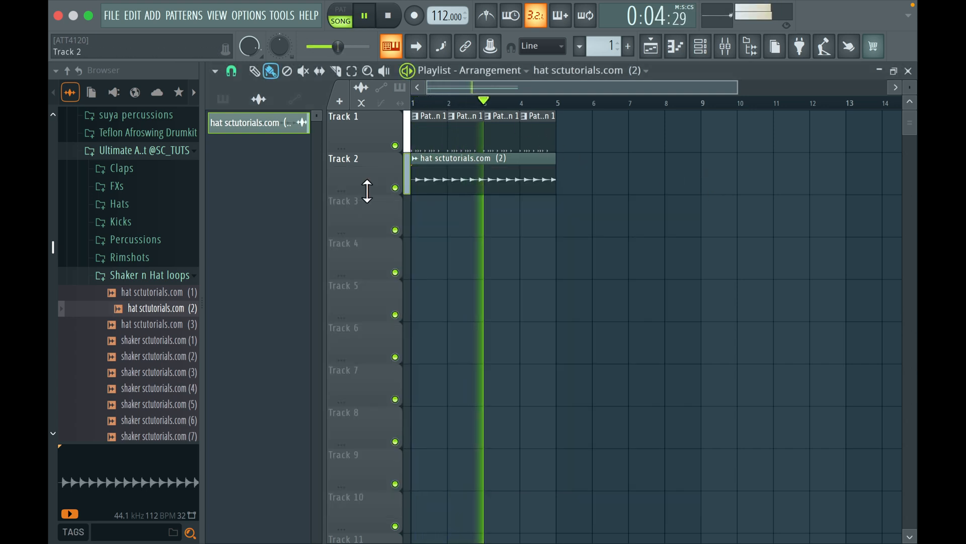
Slice the hat (2) clip on Track 2 near step 12 of bar 1 and delete the part after the cut
scroll(367, 190, up, 3)
scroll(362, 182, down, 2)
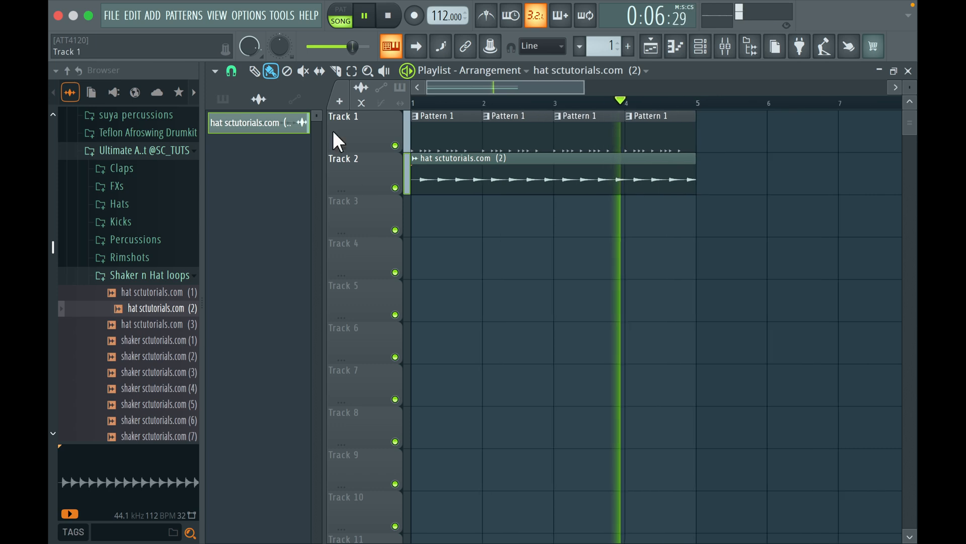
click(231, 71)
click(259, 210)
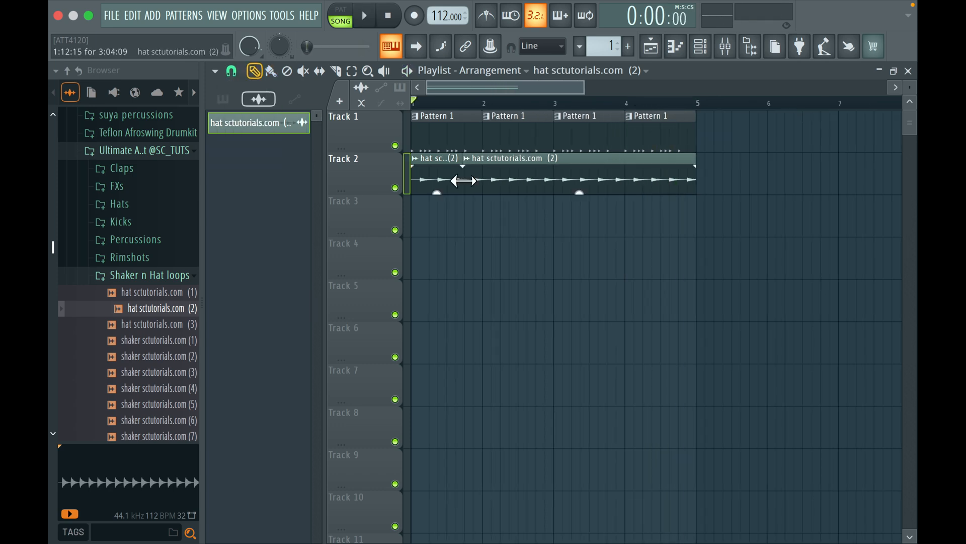
drag(465, 181, 486, 181)
key(space)
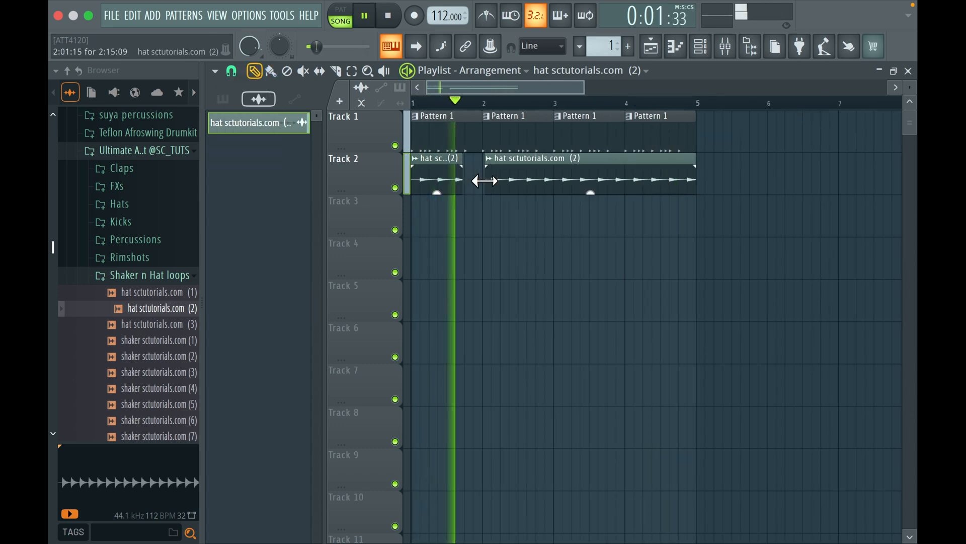
key(space)
right_click(501, 180)
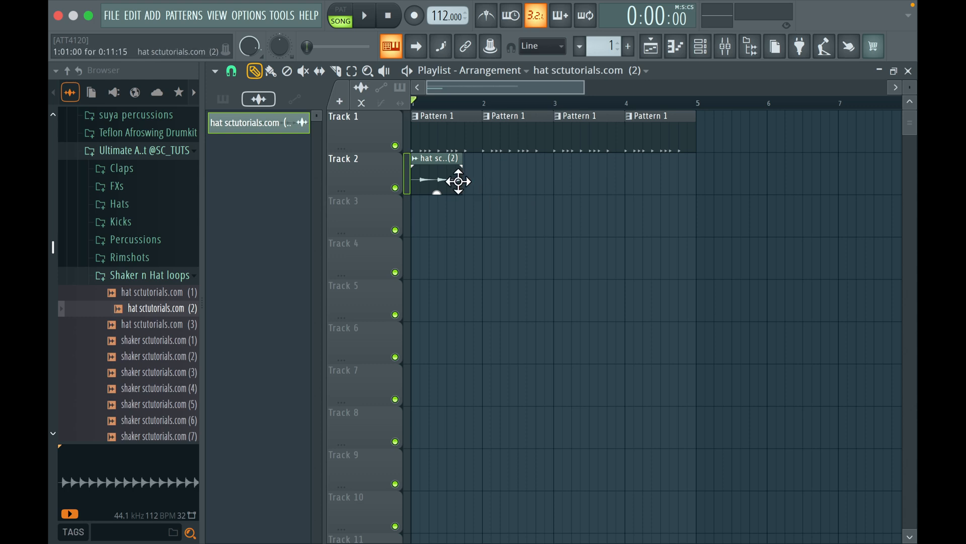
Extend the hat (2) clip to 14 steps and repeat it on Track 2 at bars 2, 3 and 4
scroll(458, 181, up, 2)
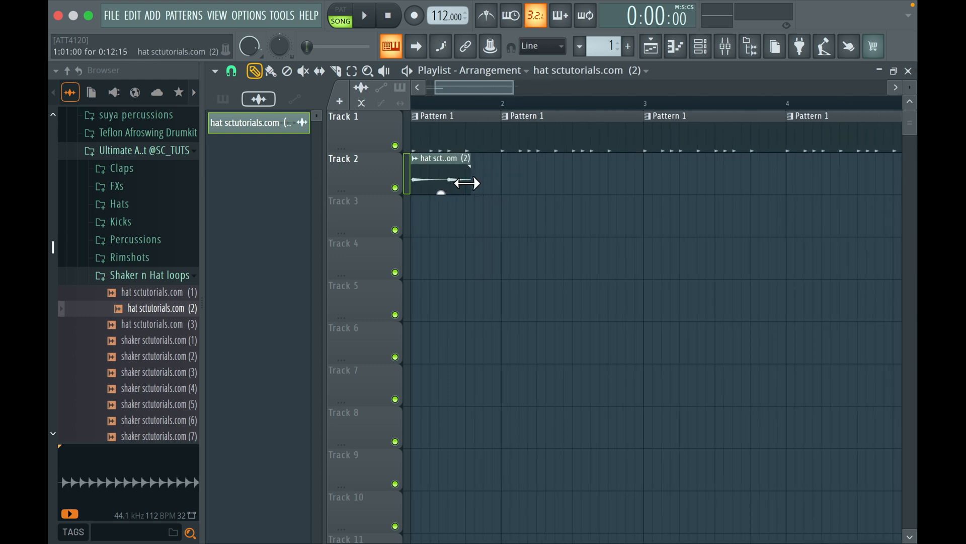
scroll(467, 183, down, 2)
key(space)
click(520, 177)
click(627, 171)
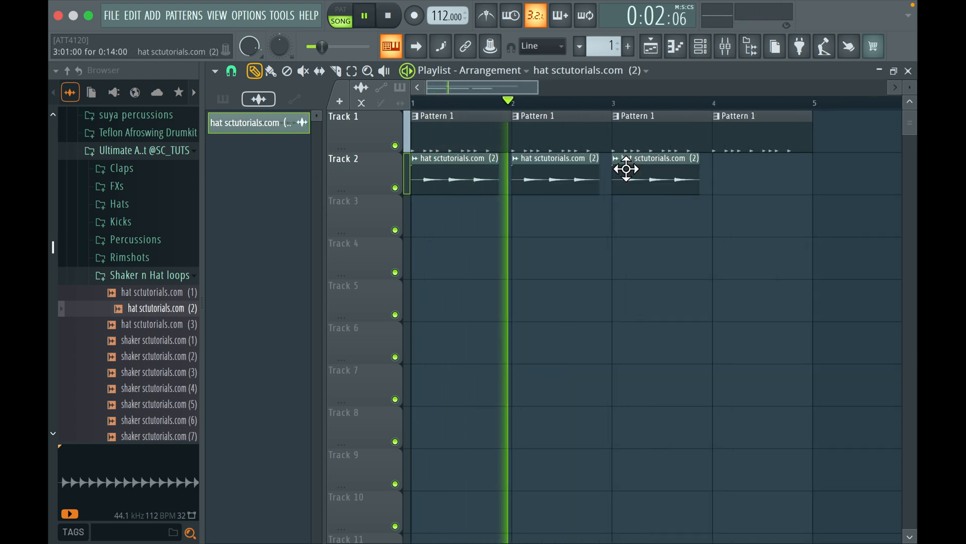
click(711, 172)
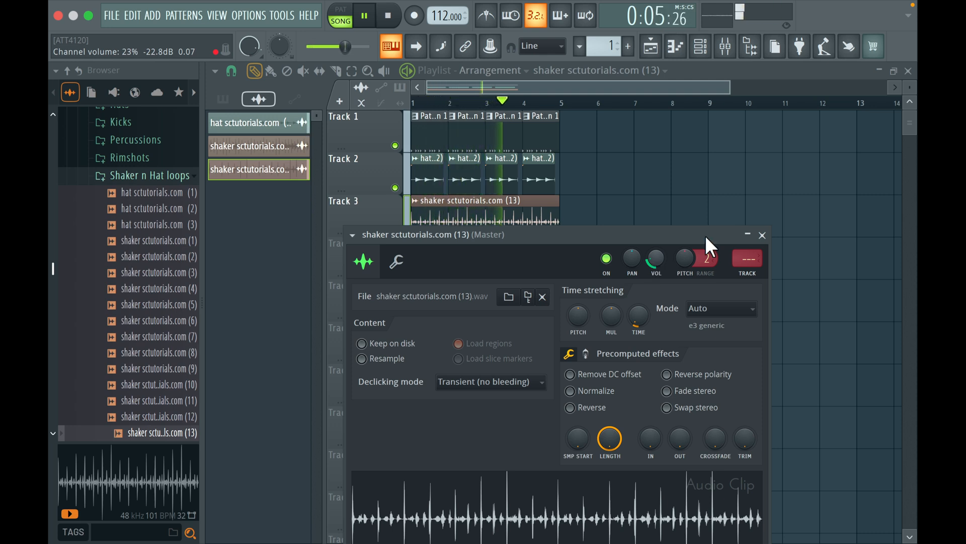
Set the channel volume of the shaker (13) loop on Track 3 to about 23% and close its settings
click(763, 235)
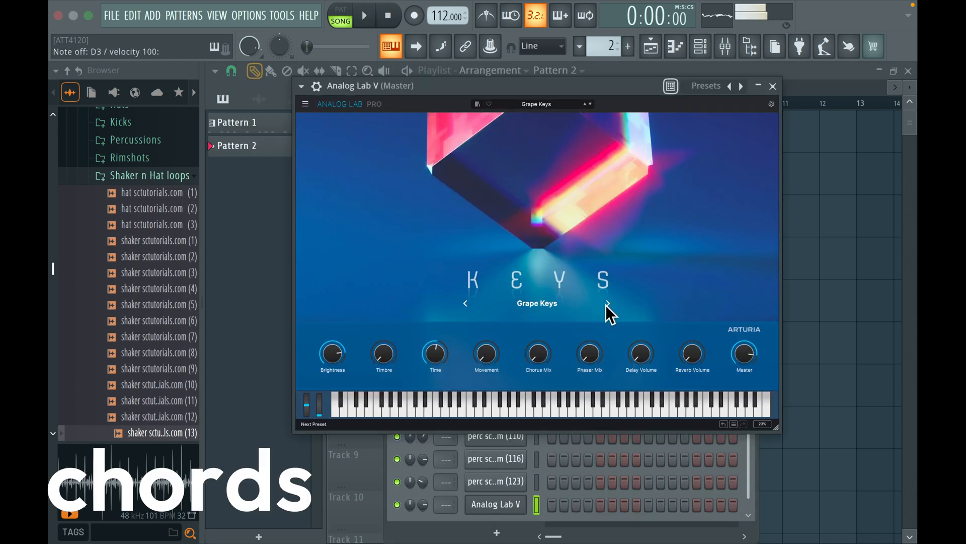
Choose the 33 Electric Piano preset in Analog Lab V, import Palazo midi chord (1) into its piano roll and play it
click(607, 304)
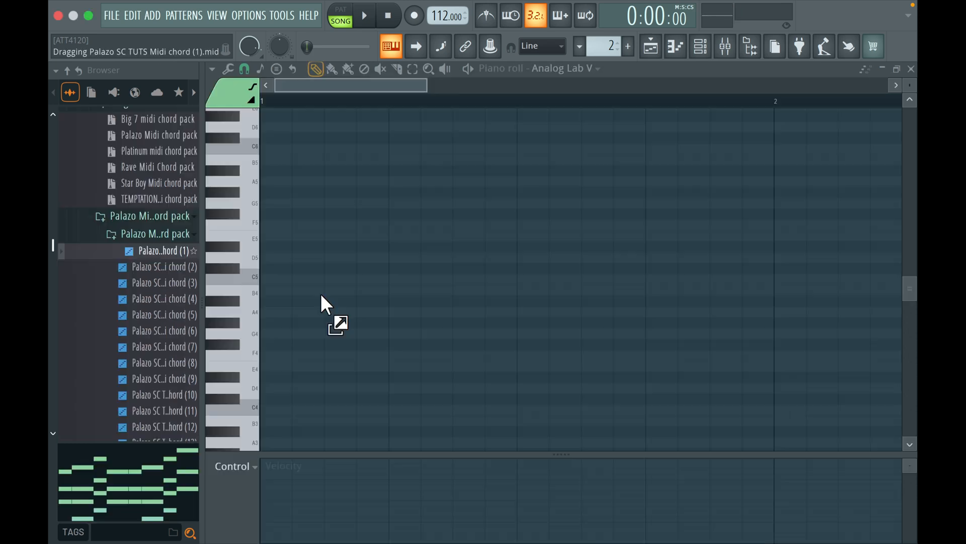
drag(324, 302, 380, 297)
click(426, 320)
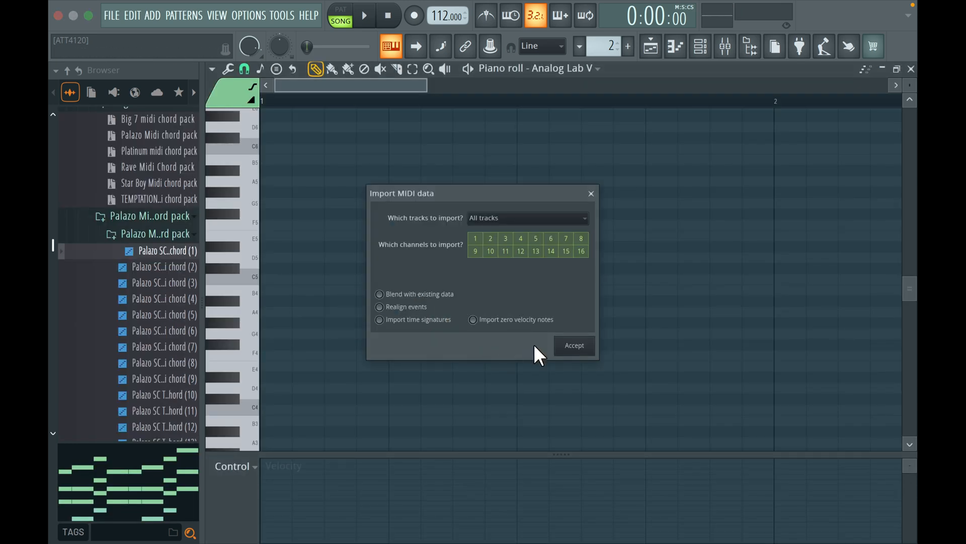
click(572, 346)
key(space)
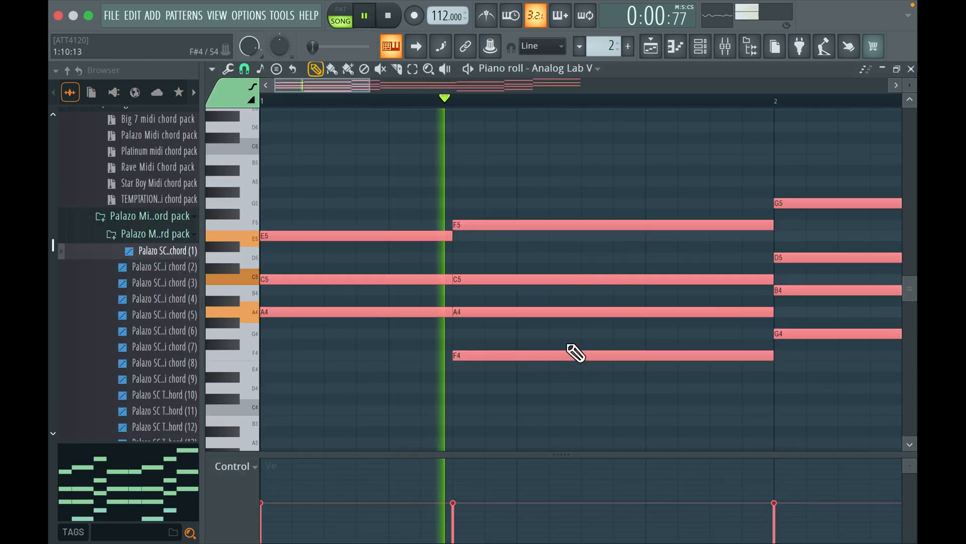
Replace the imported chords with Palazo midi chord (6) in the Analog Lab V piano roll, play them and deselect the notes
scroll(576, 354, down, 2)
scroll(576, 354, down, 3)
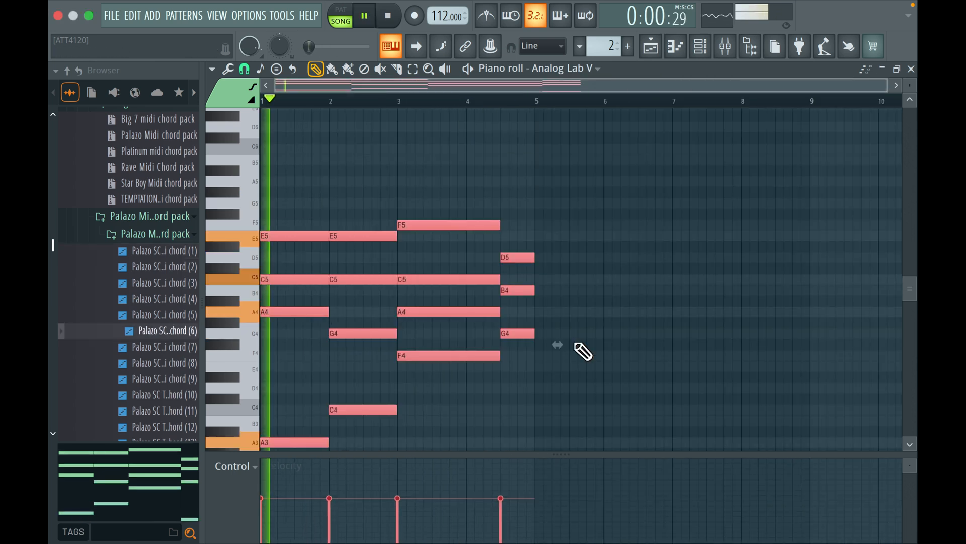
scroll(583, 351, down, 2)
scroll(583, 351, down, 2)
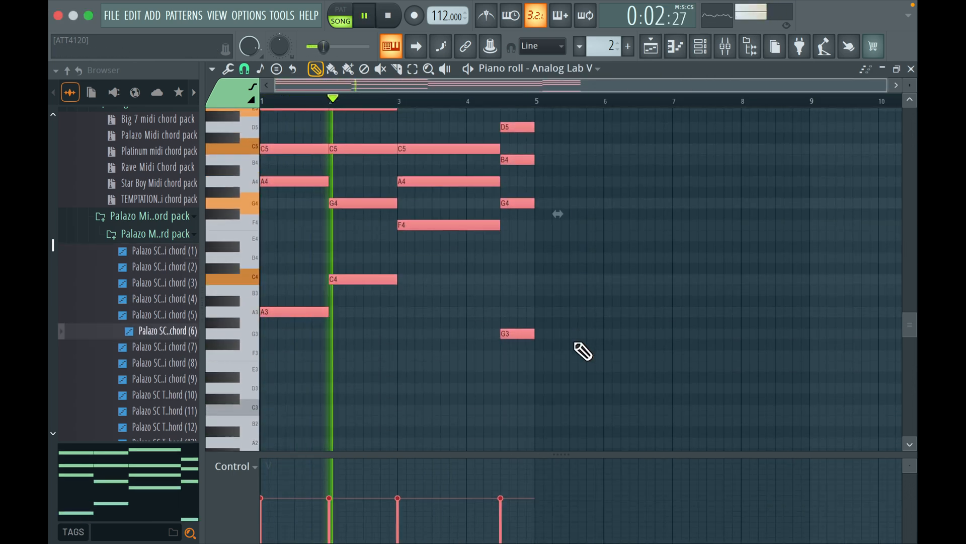
scroll(583, 351, up, 2)
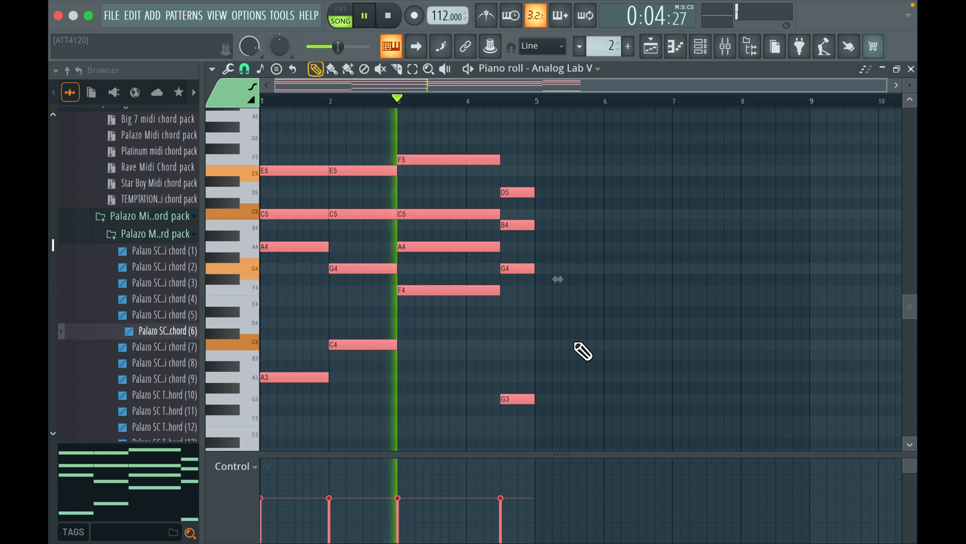
right_click(574, 343)
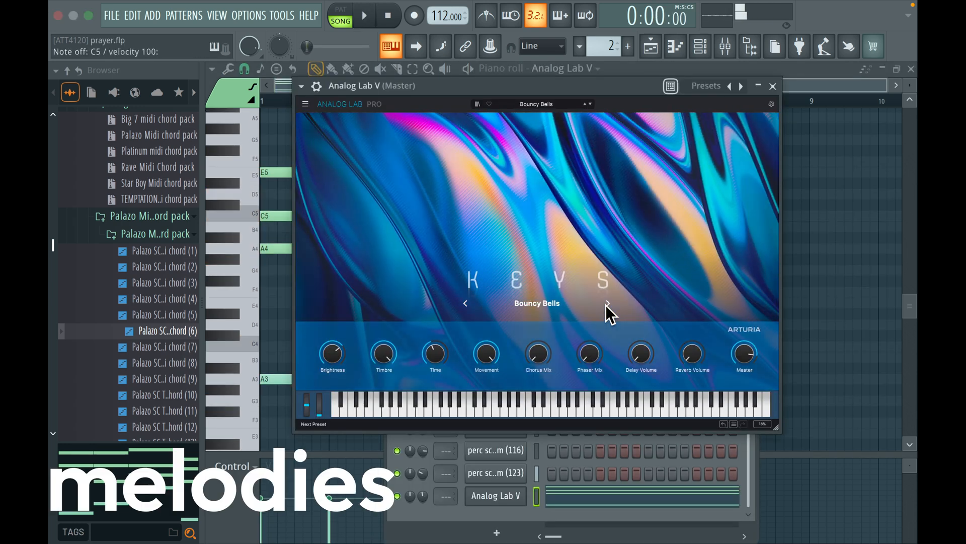
Browse the Analog Lab V keys presets to Calliope, play it with the arrangement and close the plugin
click(606, 305)
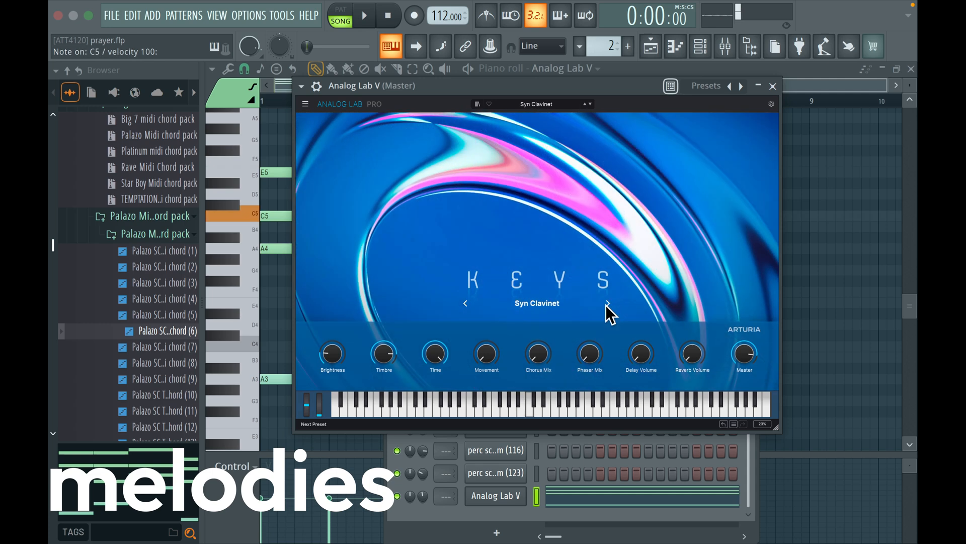
click(606, 305)
click(607, 305)
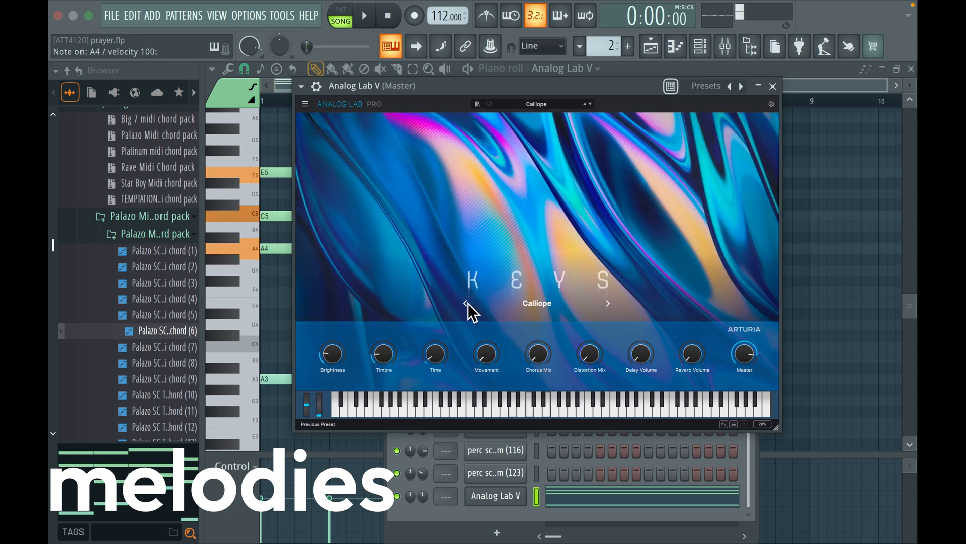
key(space)
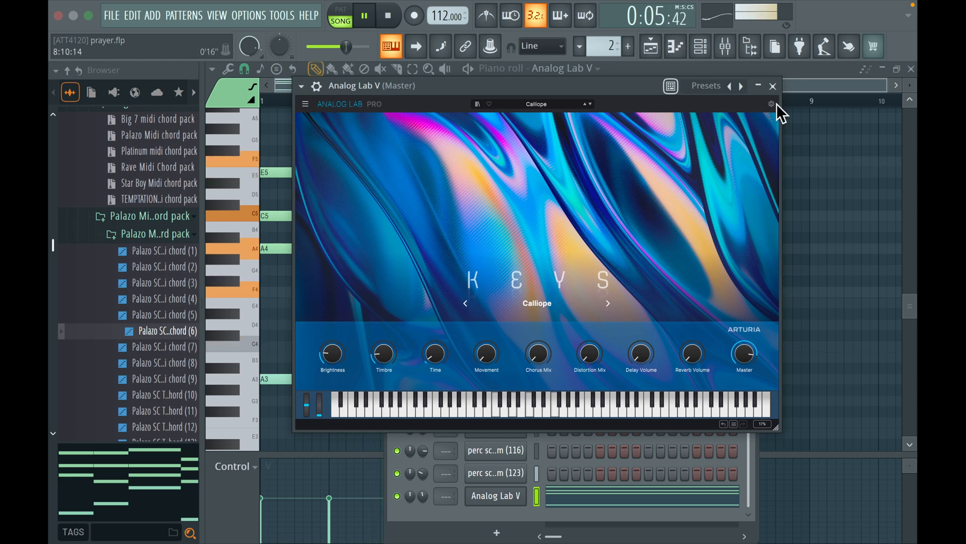
click(773, 86)
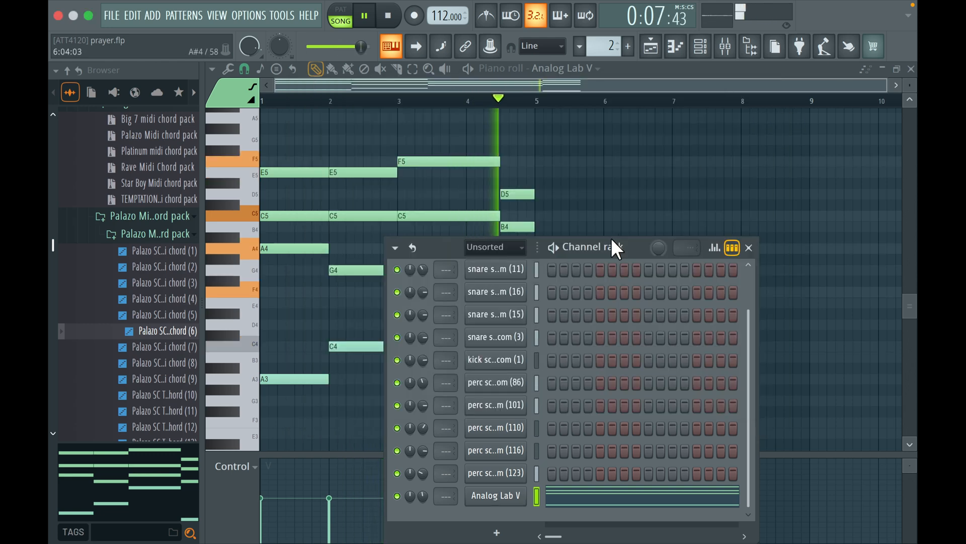
Move the channel rack aside, load the Salt Mine synth pluck in ZENOLOGY and play the arrangement with its piano roll open
drag(611, 237, 681, 170)
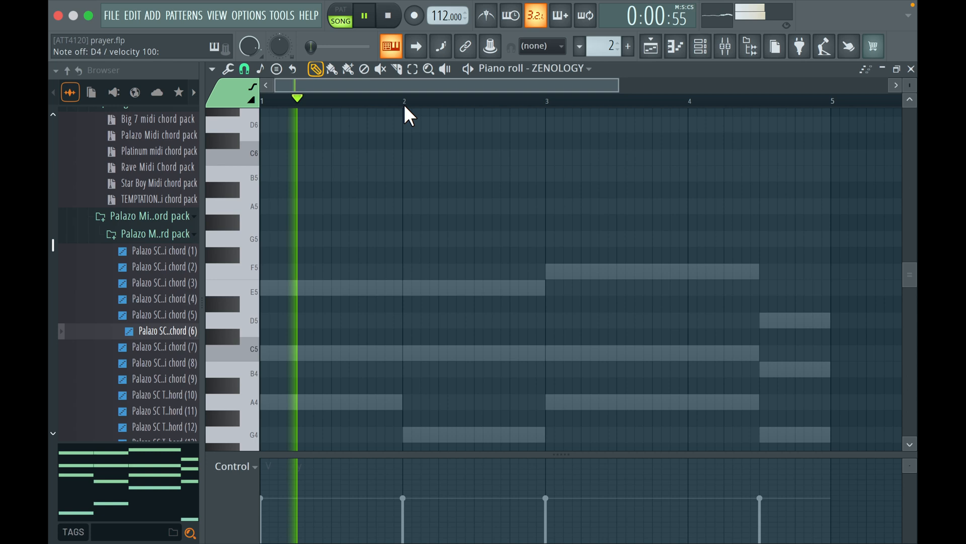
key(space)
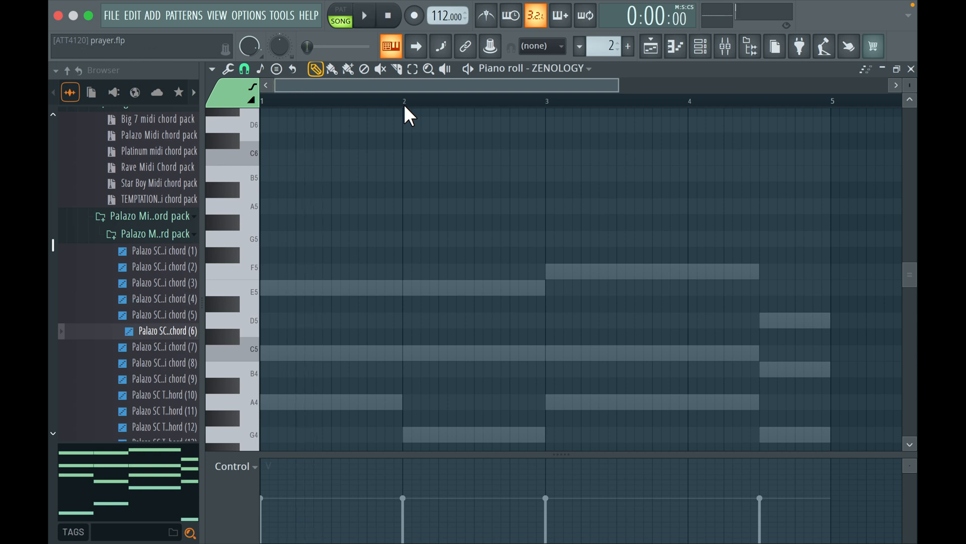
key(space)
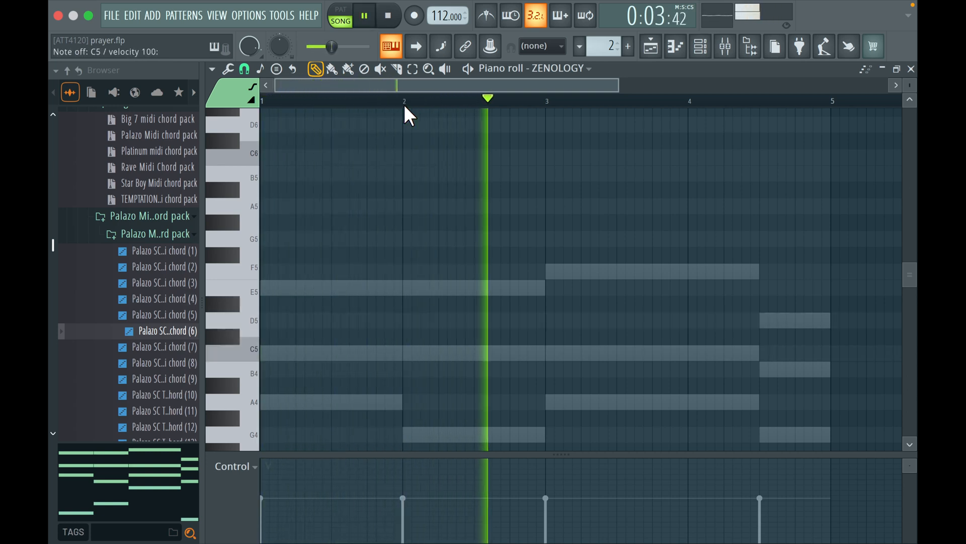
Record a four-bar ZENOLOGY melody: D5, D5, C5, D5, E5 in bars 1 to 3 and D5, D5, C5, D5, A5 in bar 4
click(414, 17)
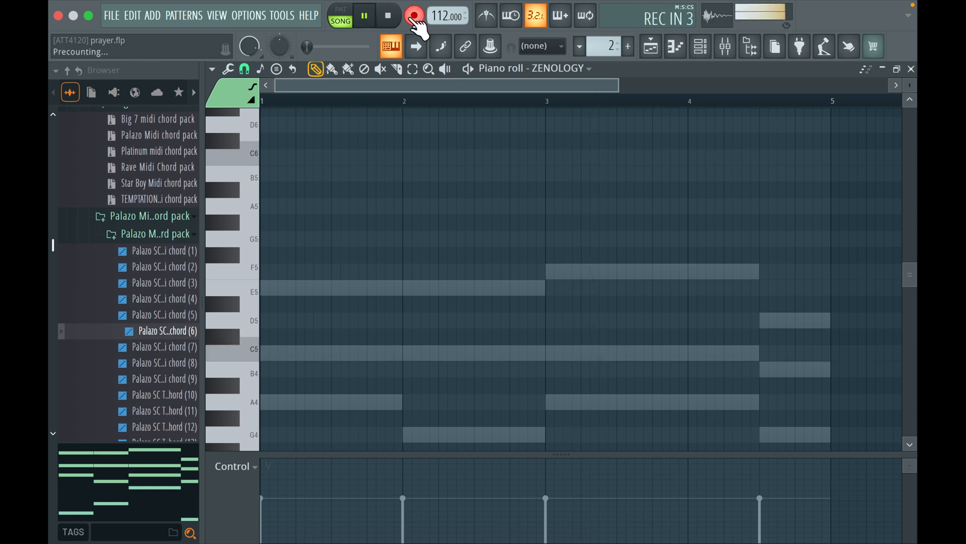
key(w)
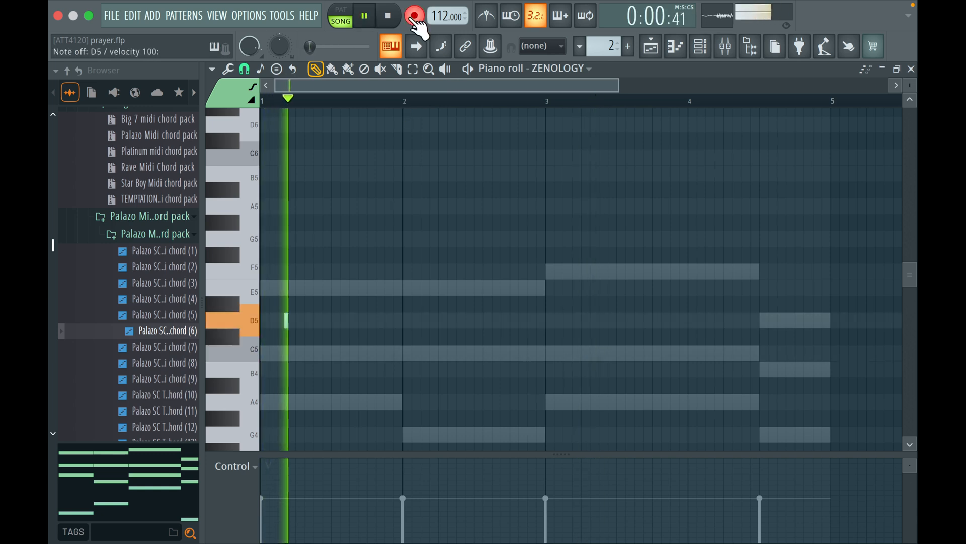
key(w)
key(q)
key(w)
key(e)
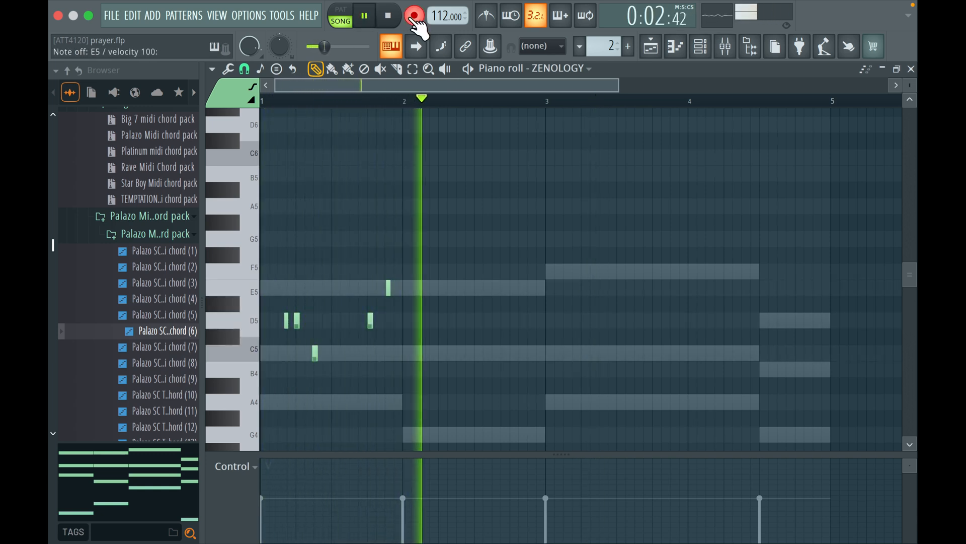
key(w)
key(w)
key(q)
key(w)
key(e)
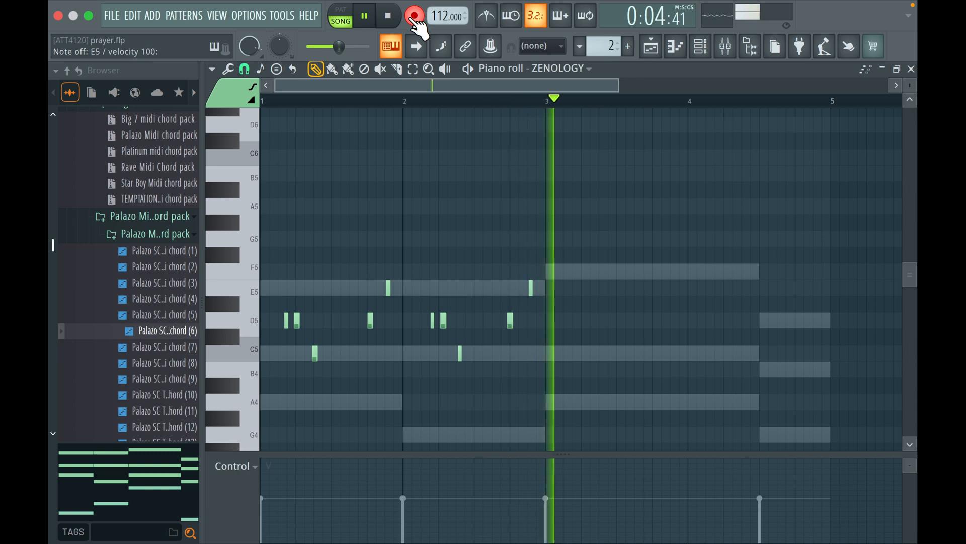
key(w)
key(w)
key(q)
key(w)
key(e)
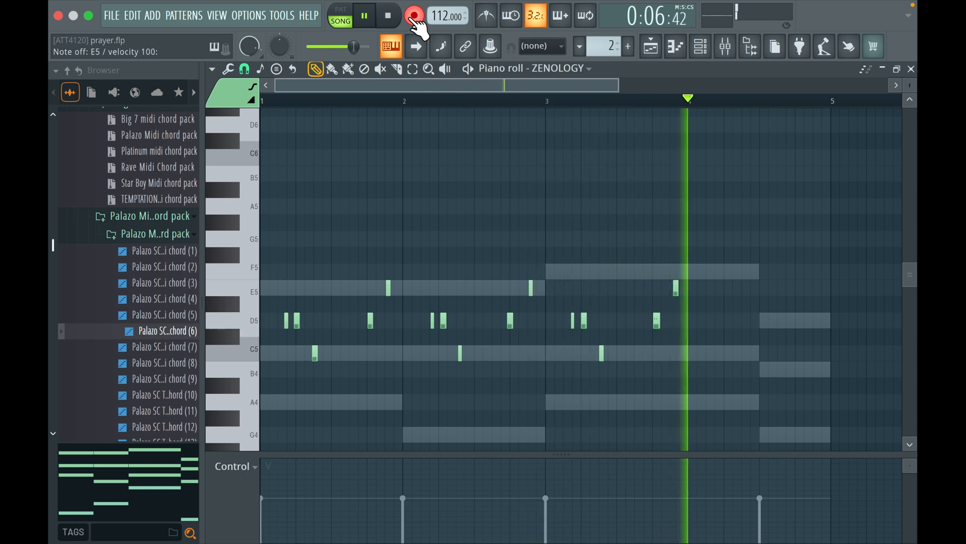
key(w)
key(w)
key(q)
key(w)
key(y)
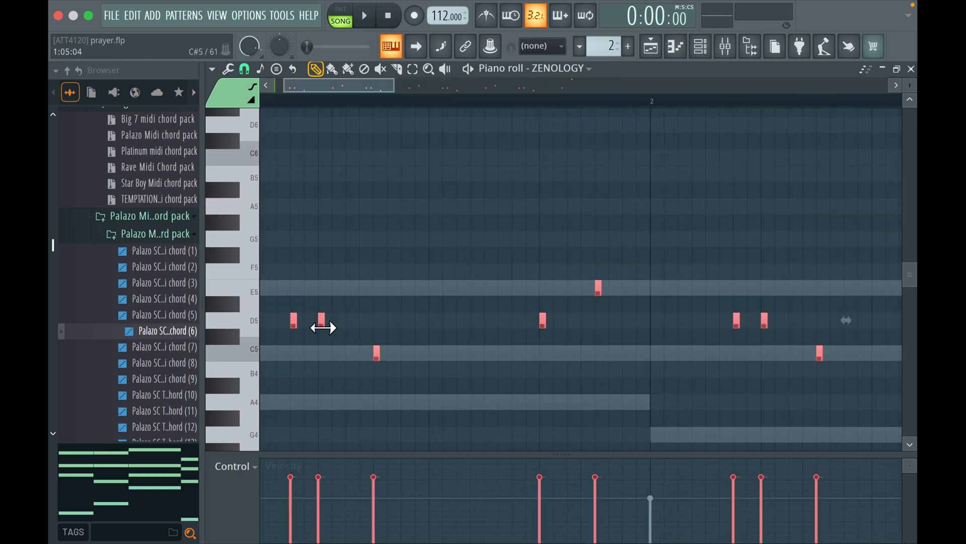
key(space)
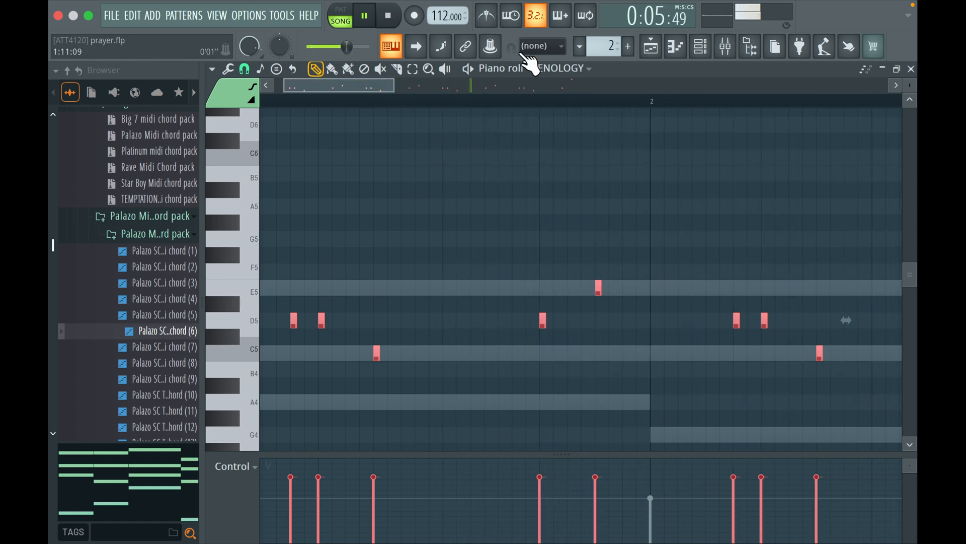
Play the Analog Lab V #2 melody in its piano roll and delete the G5 note in the middle of bar 4
click(697, 46)
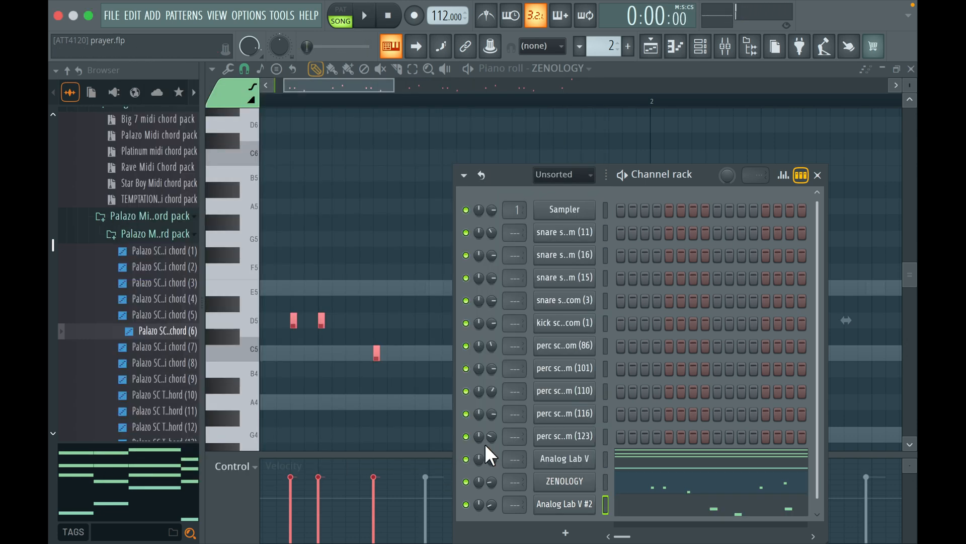
click(630, 504)
key(space)
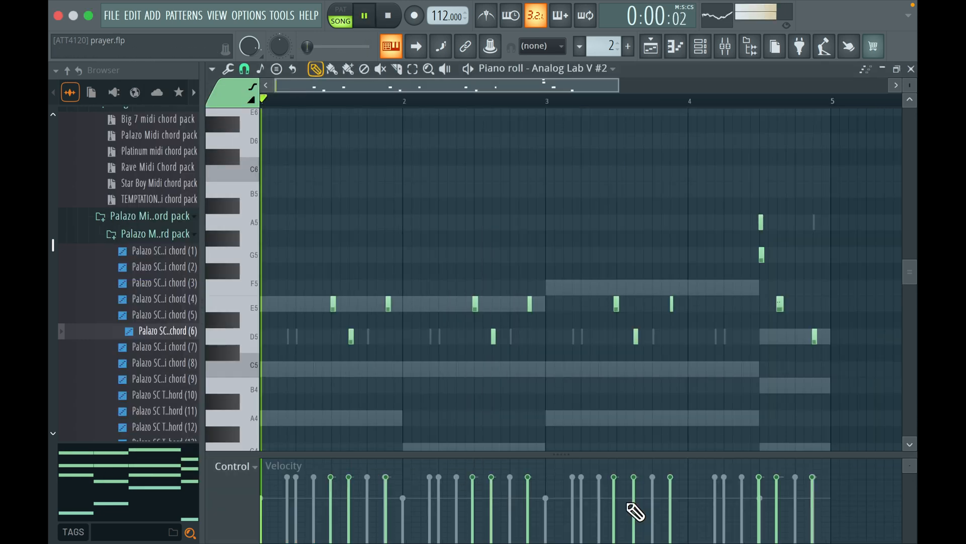
right_click(763, 256)
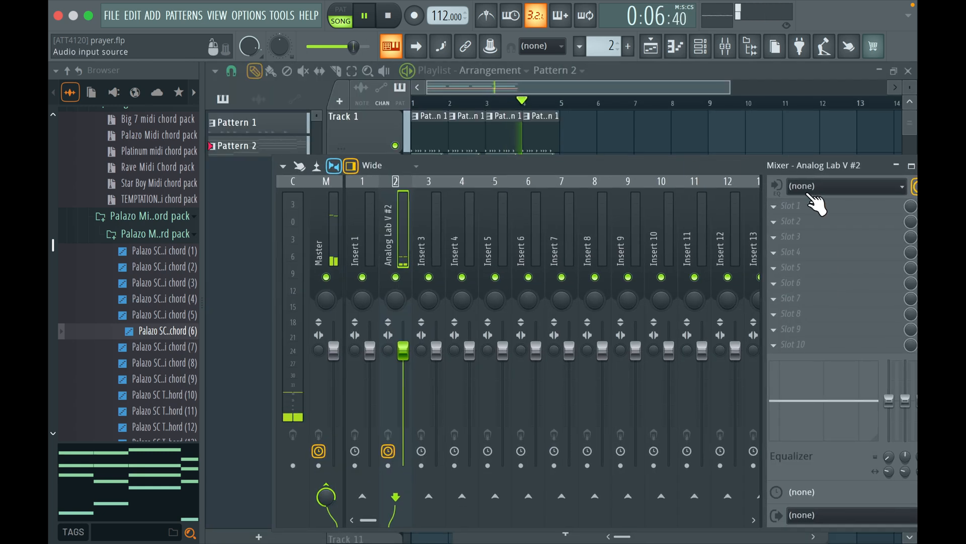
Add Fruity Parametric EQ 2 to the Analog Lab V #2 mixer track and lower its high-shelf band to -18 dB at about 3183 Hz
click(822, 206)
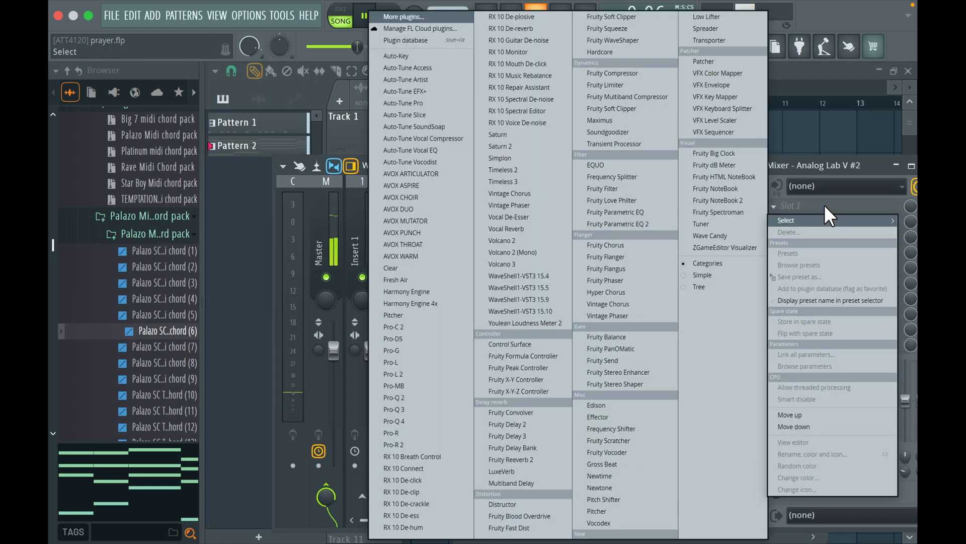
click(641, 224)
drag(647, 343, 612, 56)
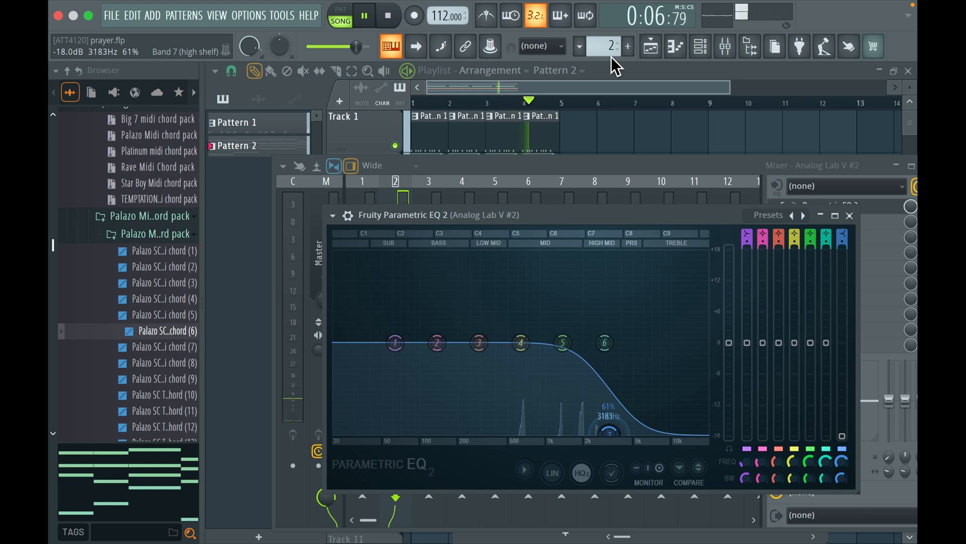
drag(609, 432, 607, 433)
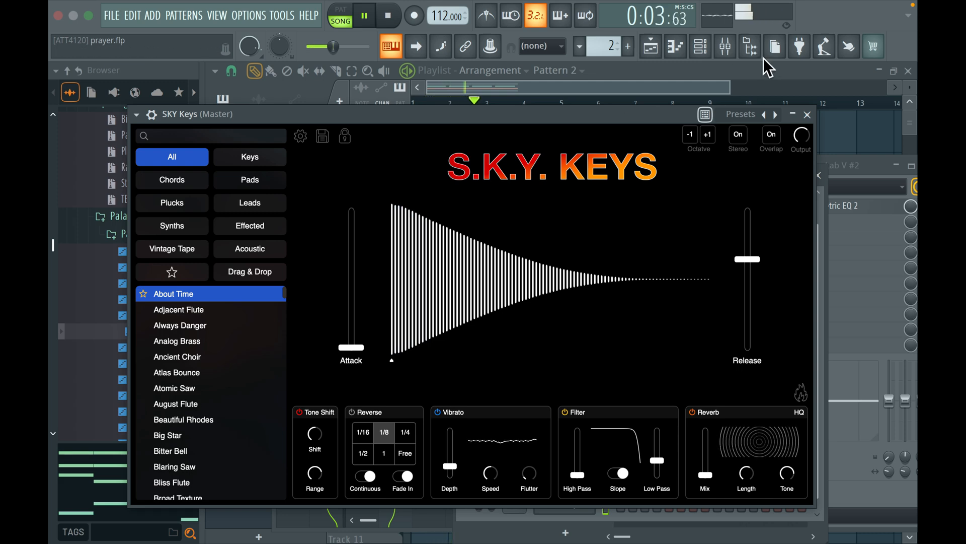
Record a four-bar SKY Keys part with one C3 and one C4 note per bar and play it from its piano roll
click(808, 115)
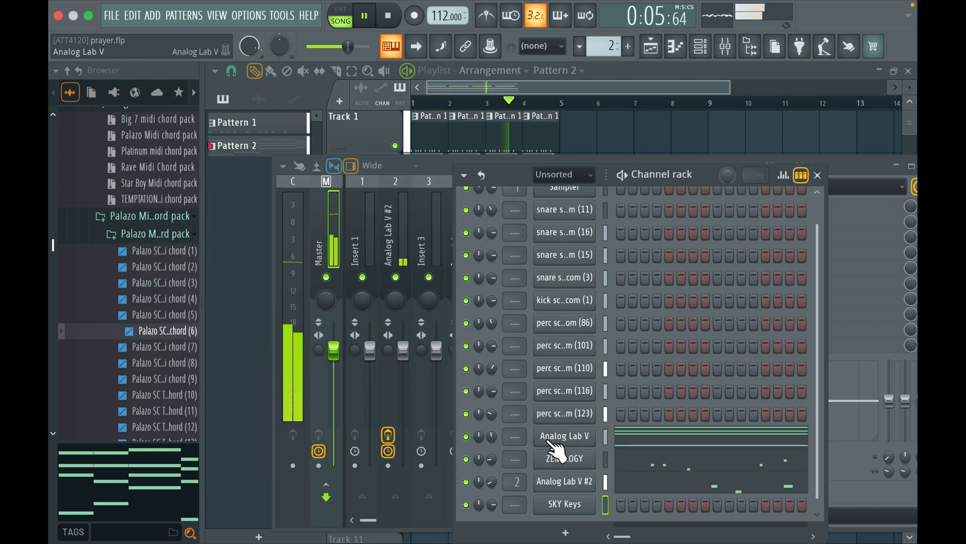
click(423, 23)
key(space)
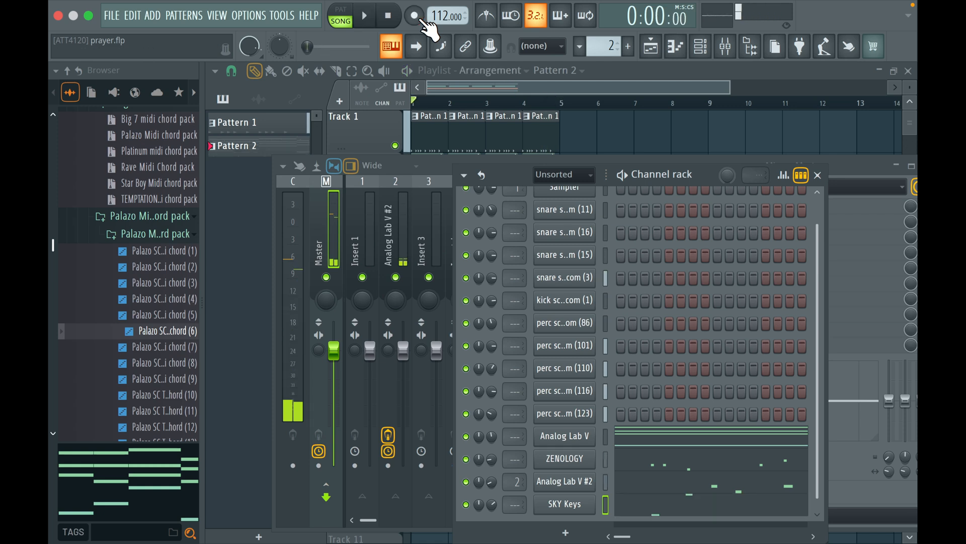
click(366, 20)
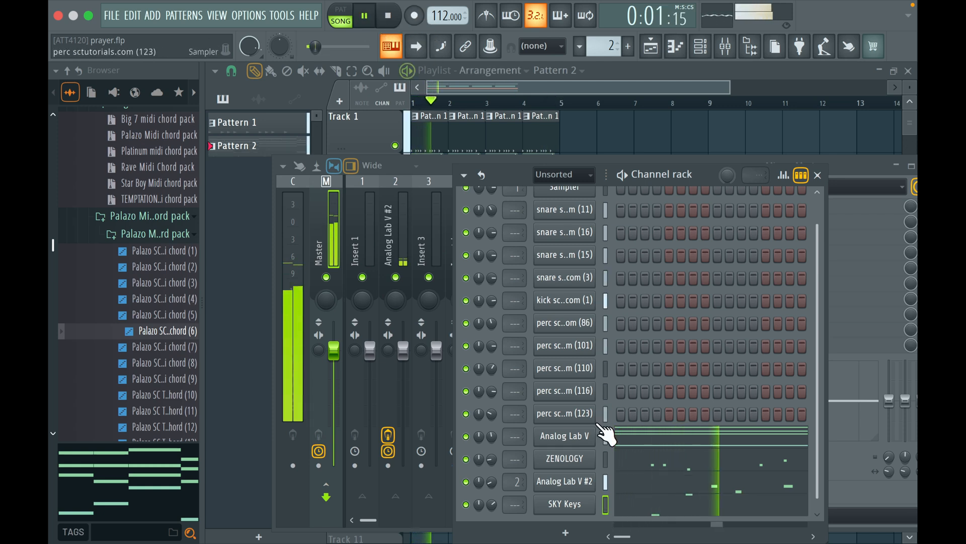
click(646, 519)
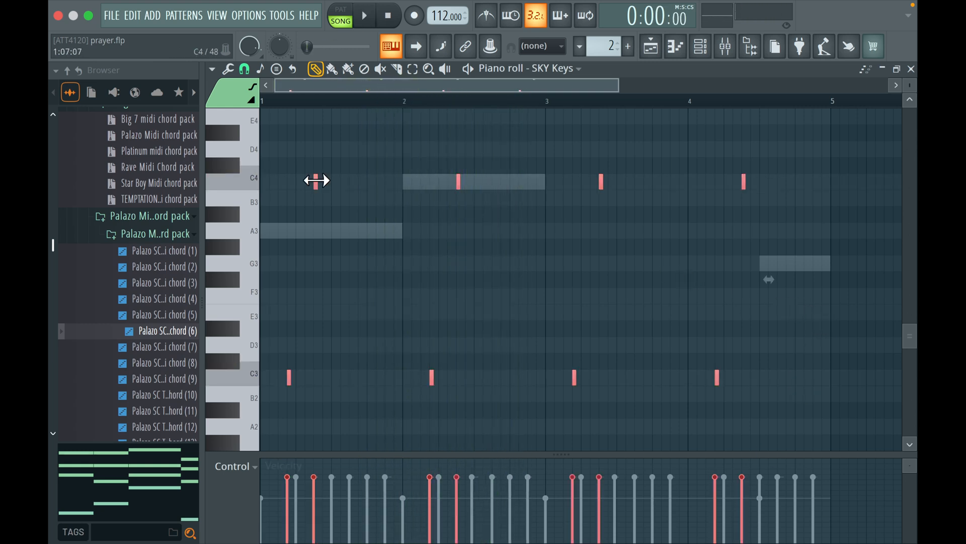
key(space)
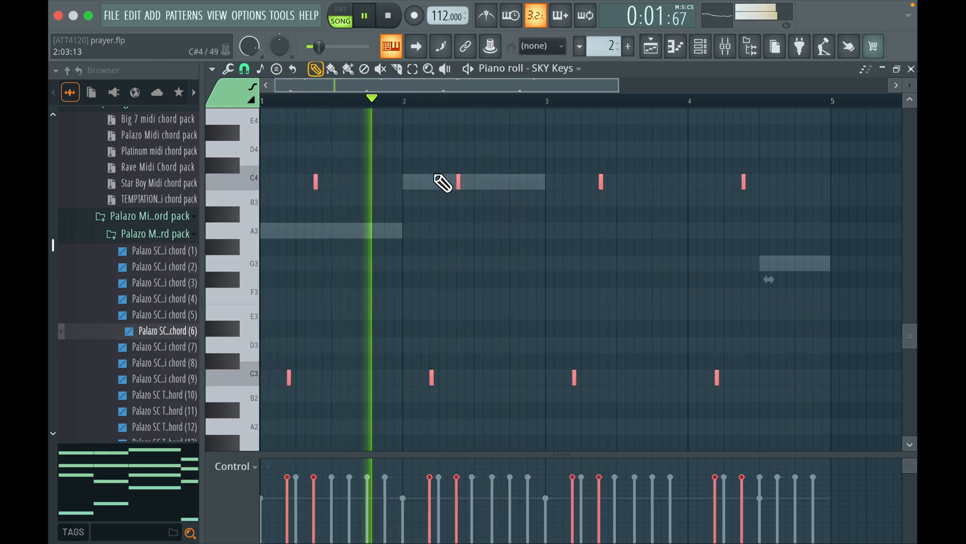
Add a GMS synth and audition its Leads & Synths presets Dreamer TE and Distant Signal LS over the arrangement, leaving Distant Signal LS loaded
click(705, 48)
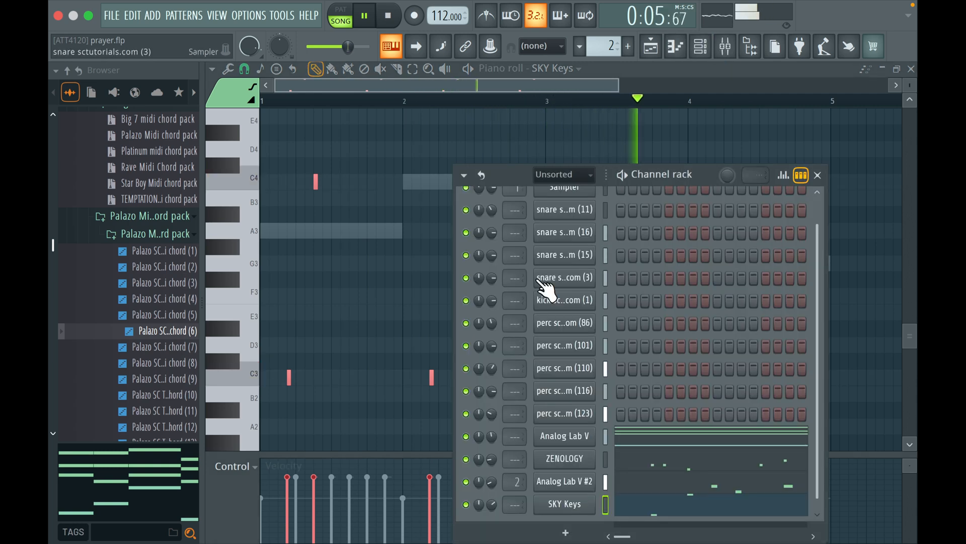
key(space)
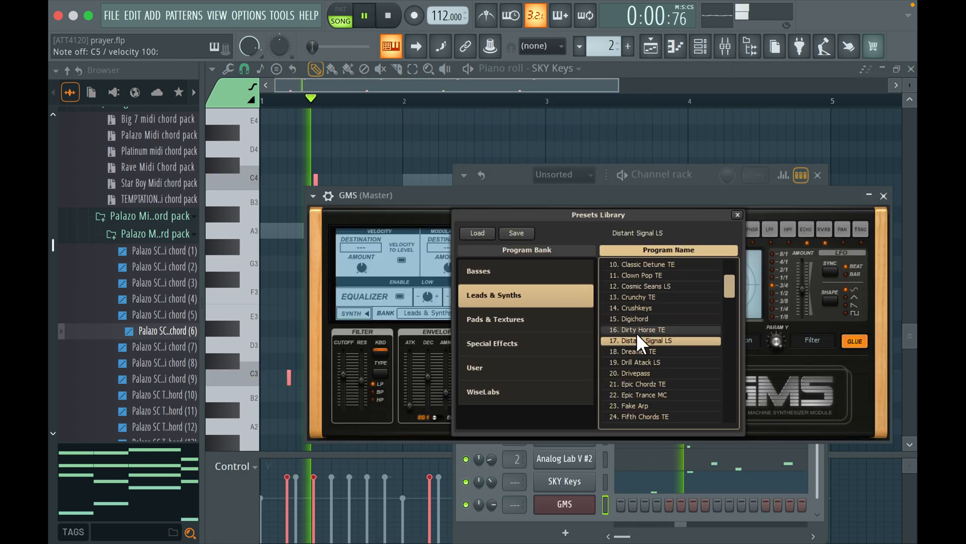
click(632, 348)
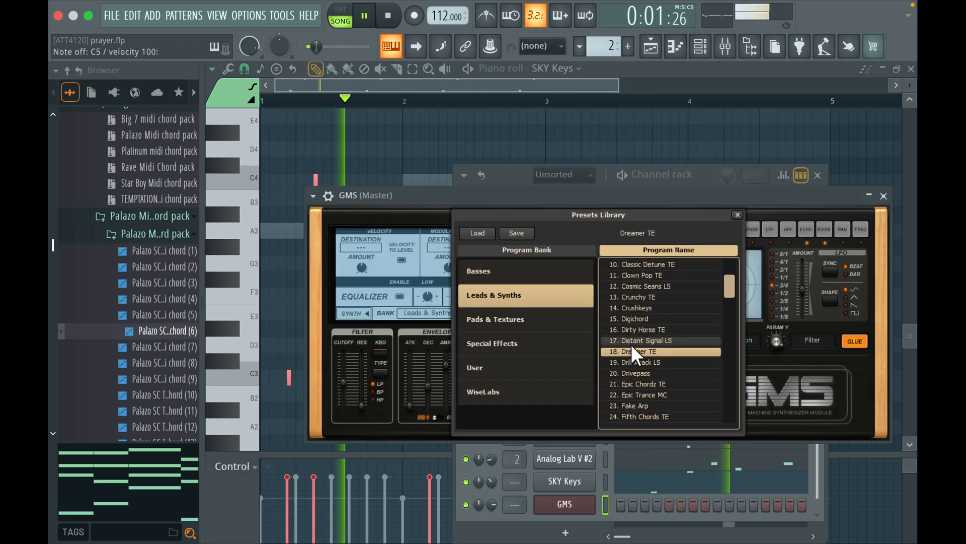
click(654, 339)
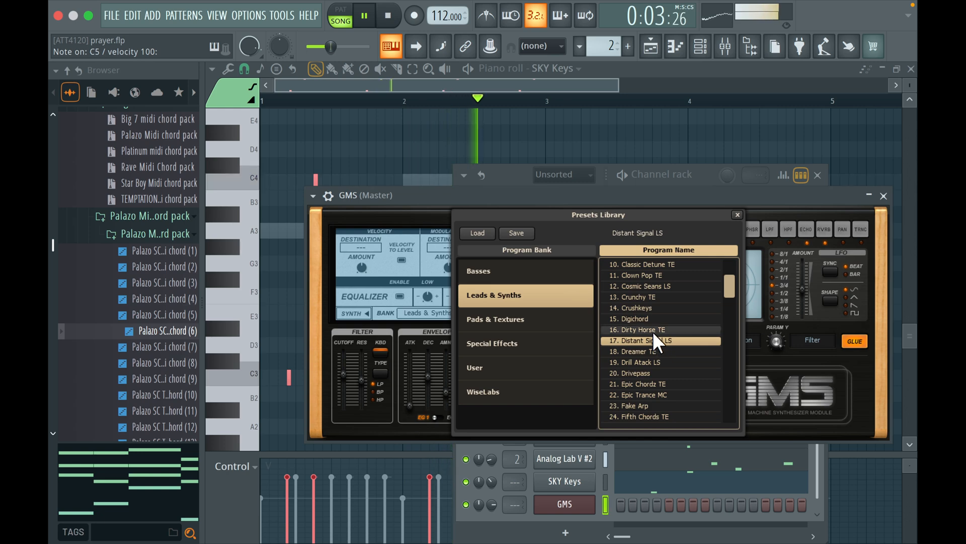
Place a C5 note in the GMS piano roll, lengthen it to 0:04:06 and align its start with bar 3
click(564, 503)
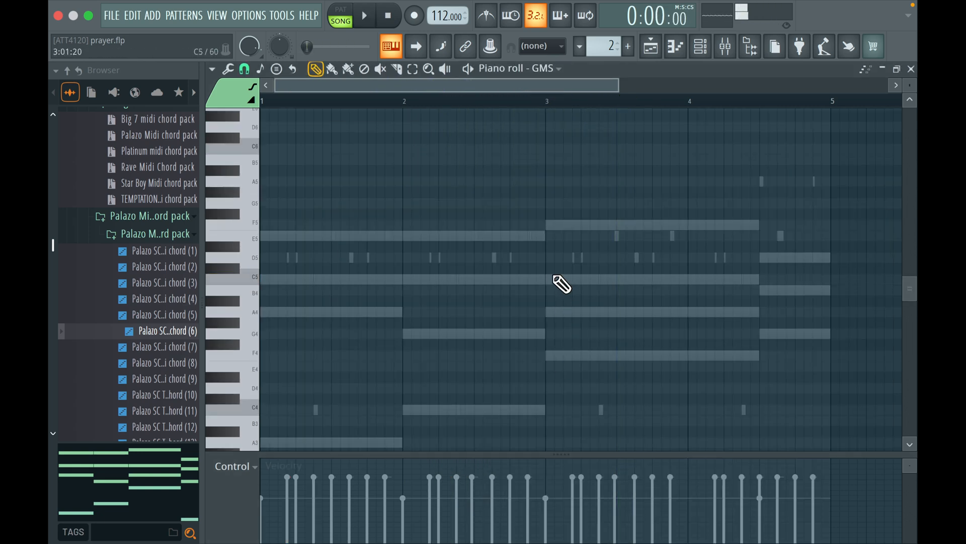
key(space)
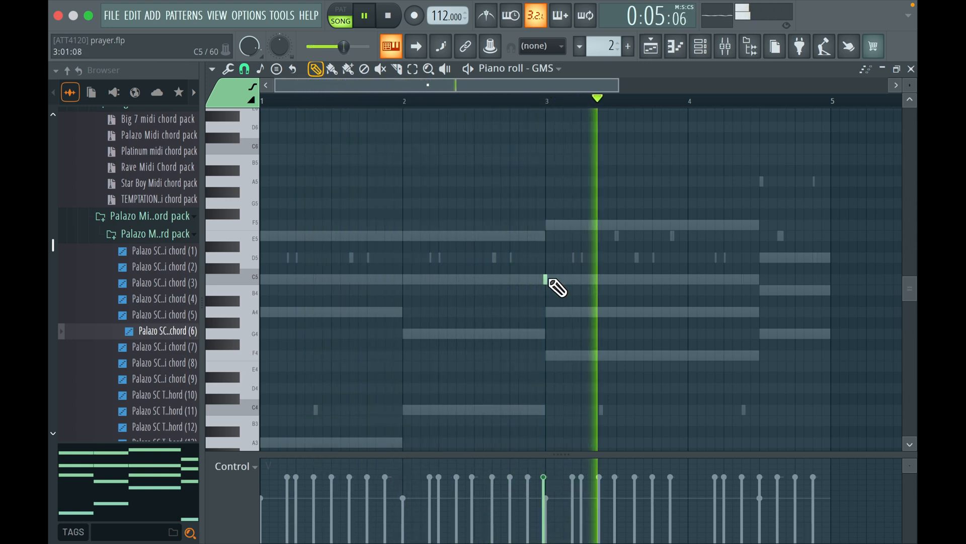
key(space)
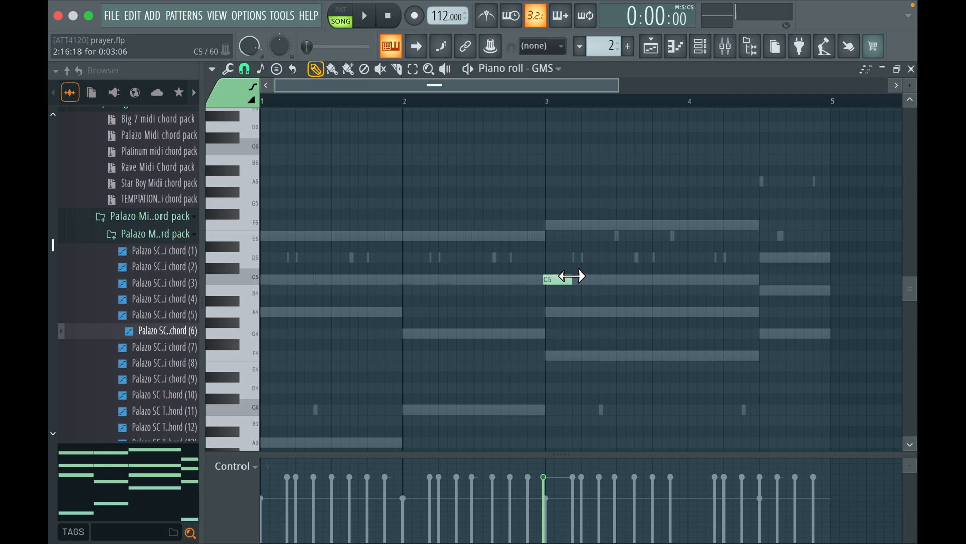
key(space)
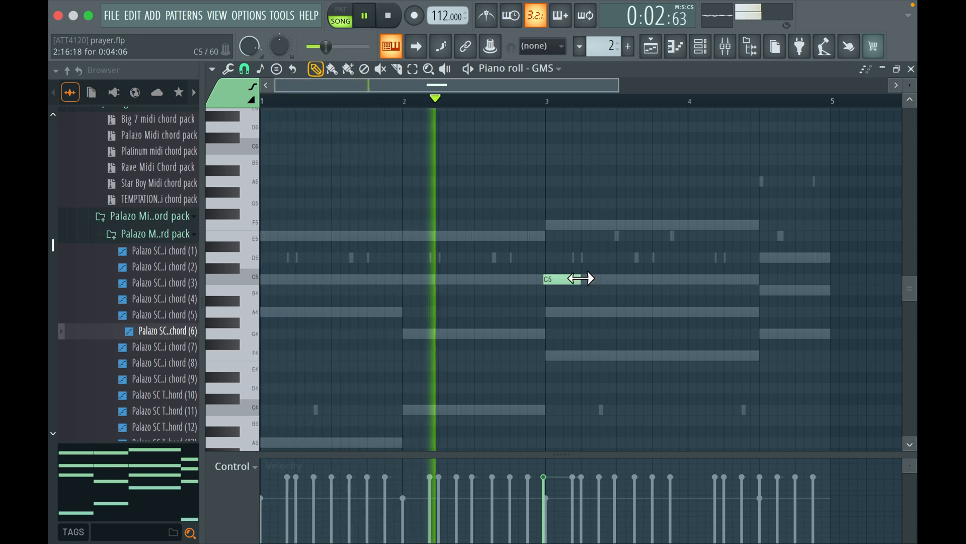
drag(561, 279, 549, 267)
key(space)
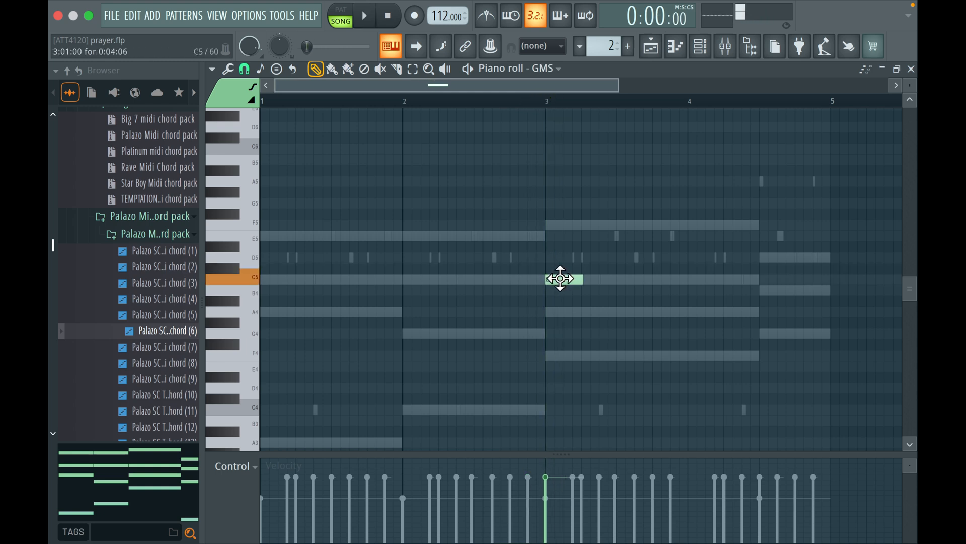
Try a B4 note directly below the GMS C5 note at bar 3 during playback and delete it
click(547, 288)
key(space)
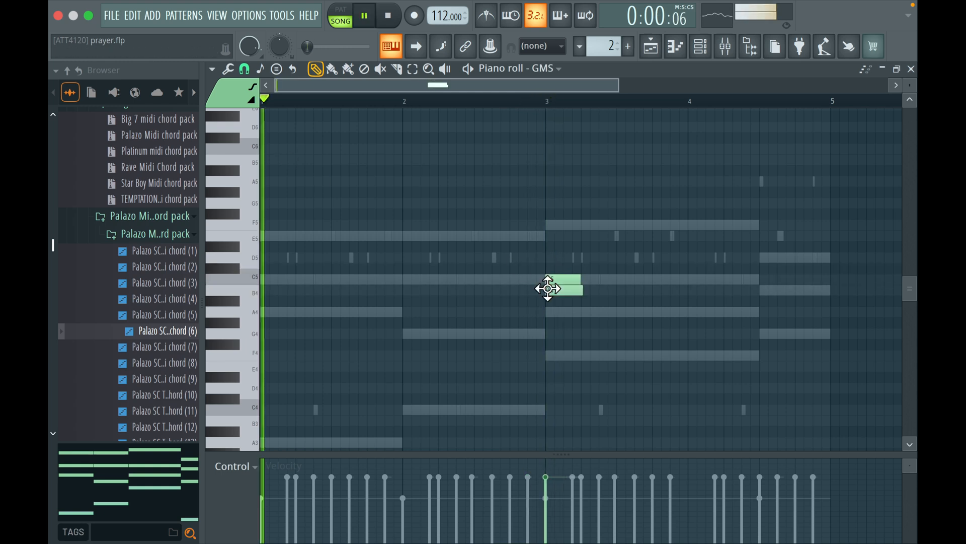
right_click(559, 288)
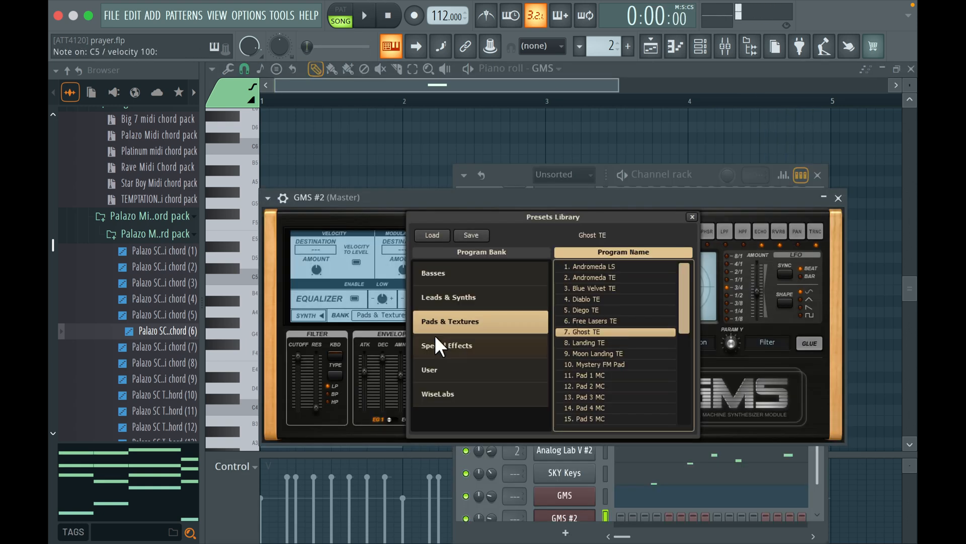
Give the GMS #2 Ghost TE pad sustained C4 and E4 notes across bars 1 and 2 and duplicate them into bars 3 and 4
scroll(564, 495, down, 1)
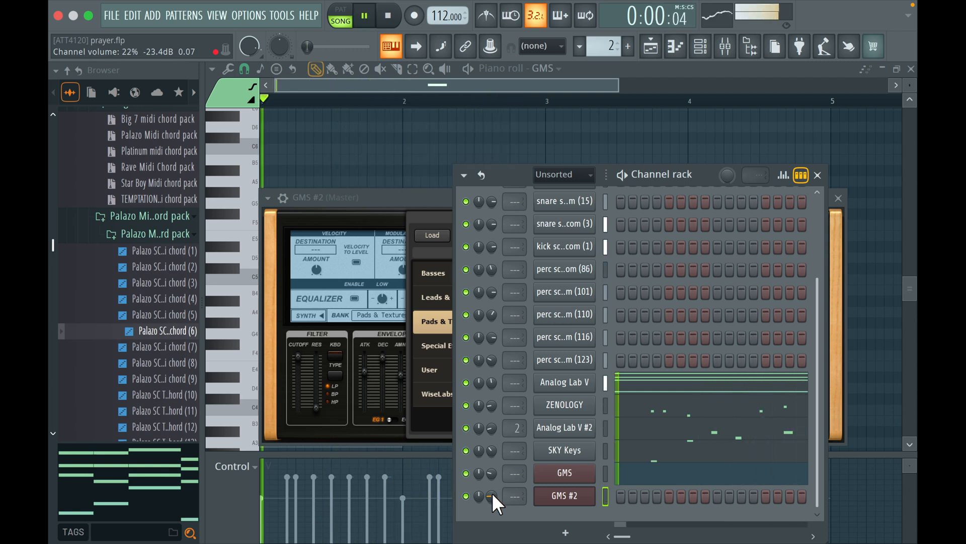
key(space)
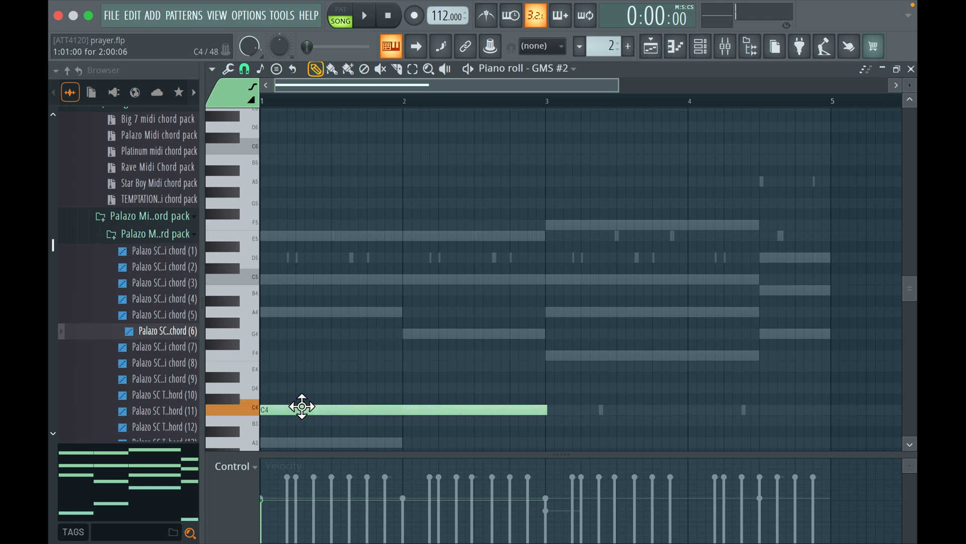
click(261, 367)
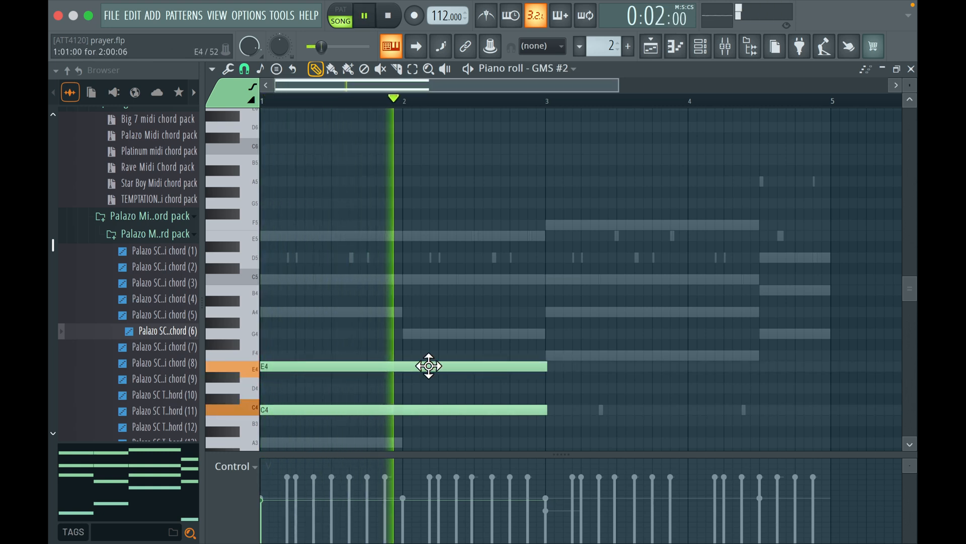
key(ctrl+b)
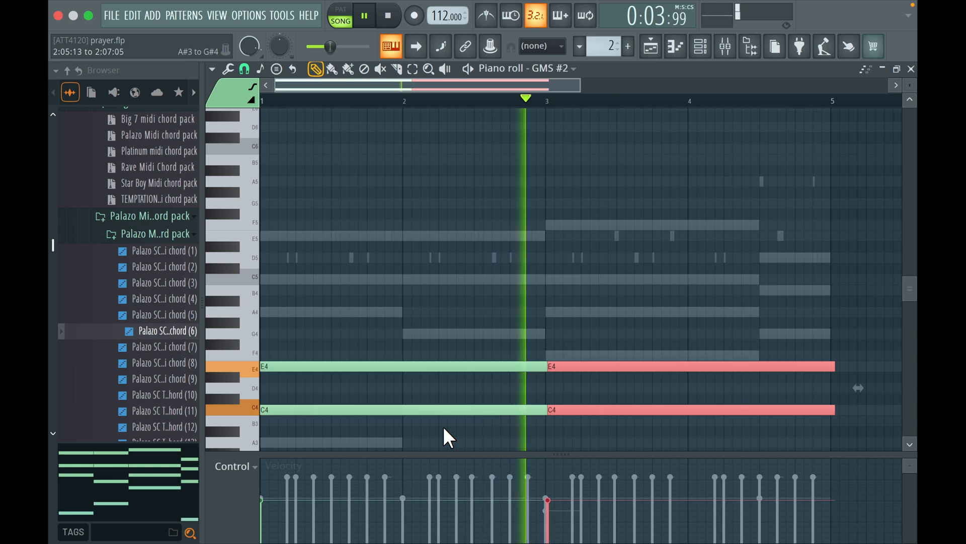
Add a second SKY Keys instrument, audition the pads Out Pad and Peace, and close the plugin with Peace selected
click(699, 48)
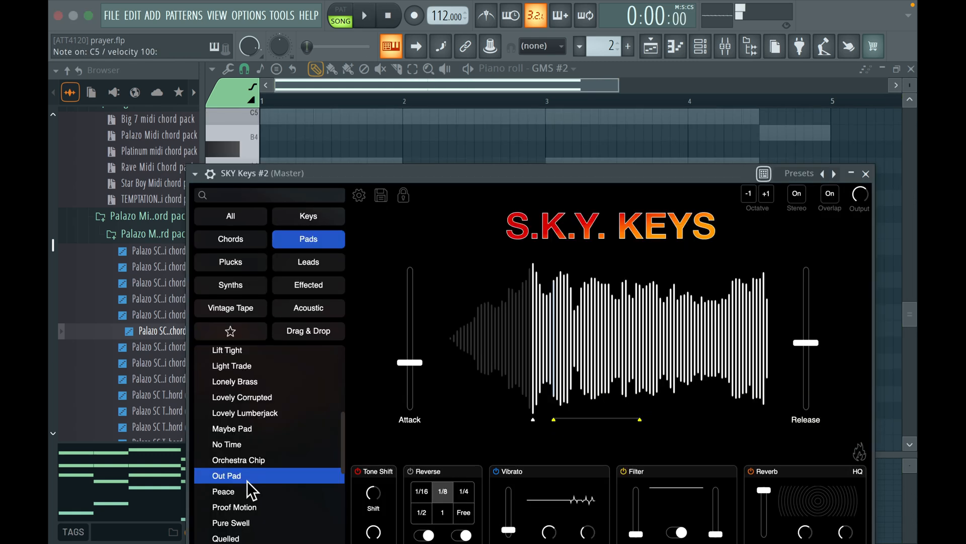
click(226, 495)
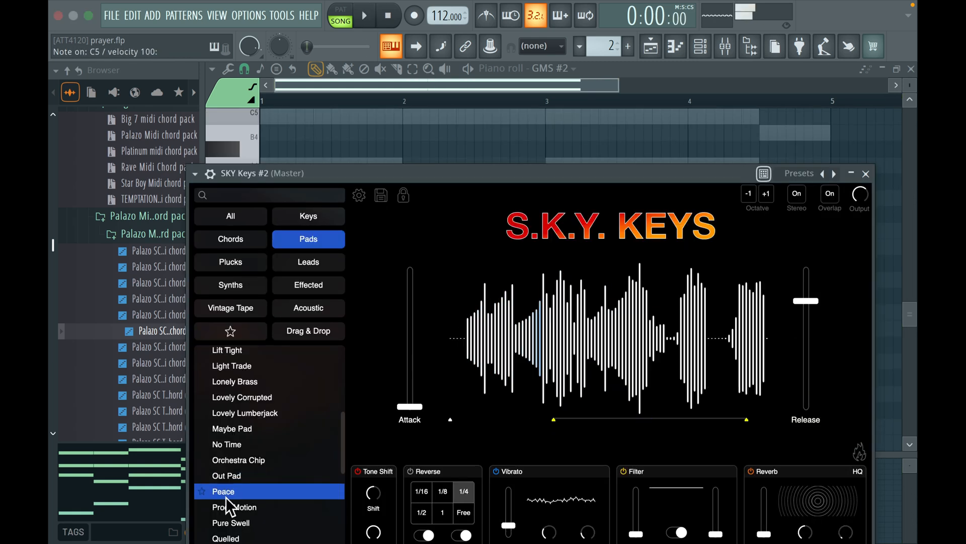
click(866, 173)
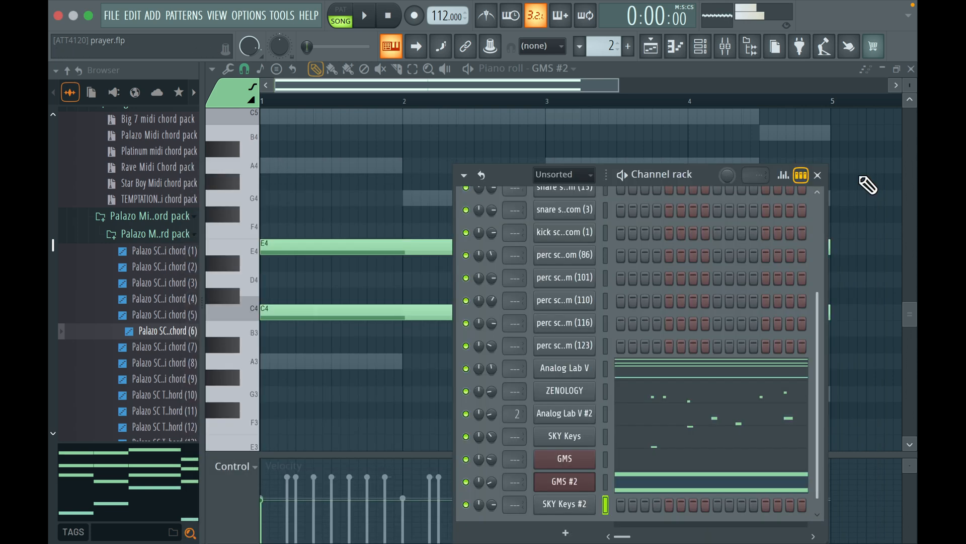
Copy the chord notes of the Analog Lab V channel and paste them into the SKY Keys #2 channel
right_click(578, 501)
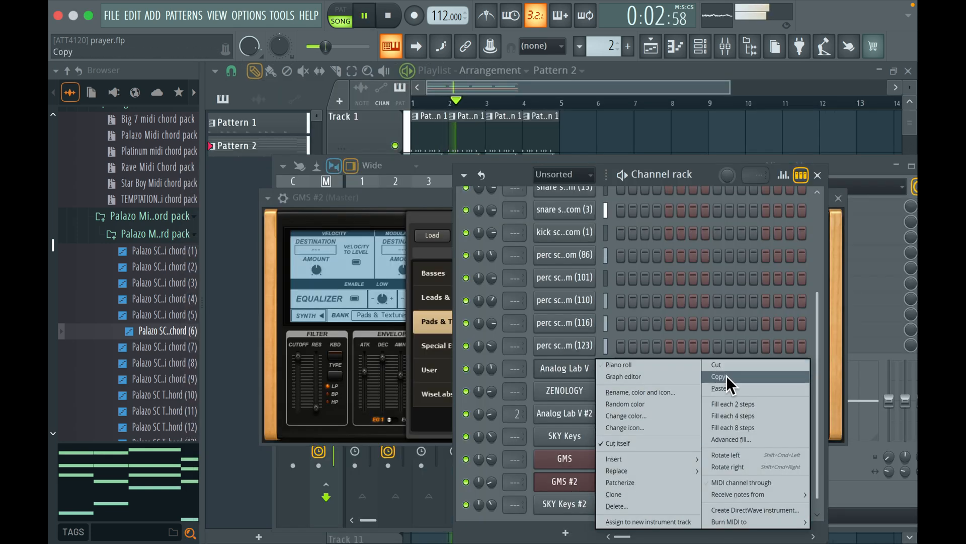
click(726, 375)
right_click(580, 513)
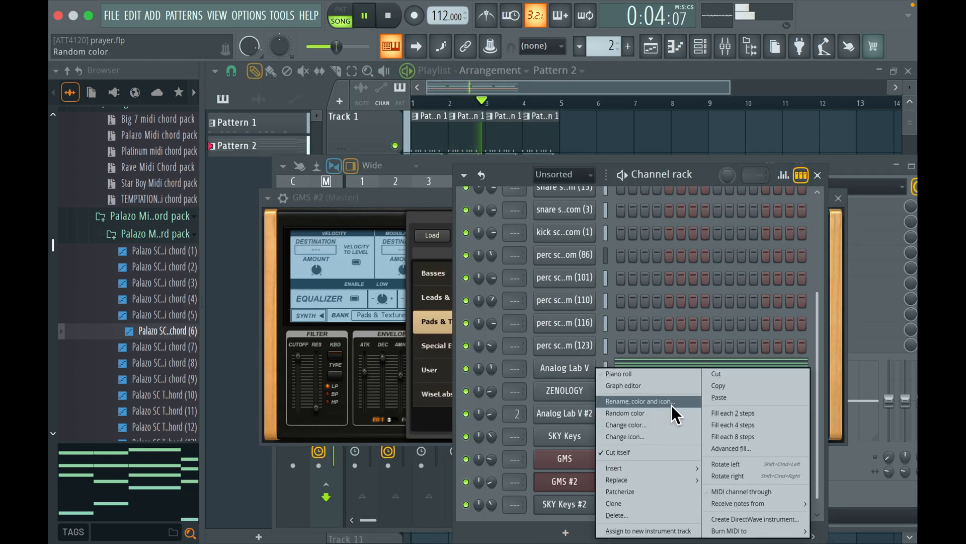
click(706, 393)
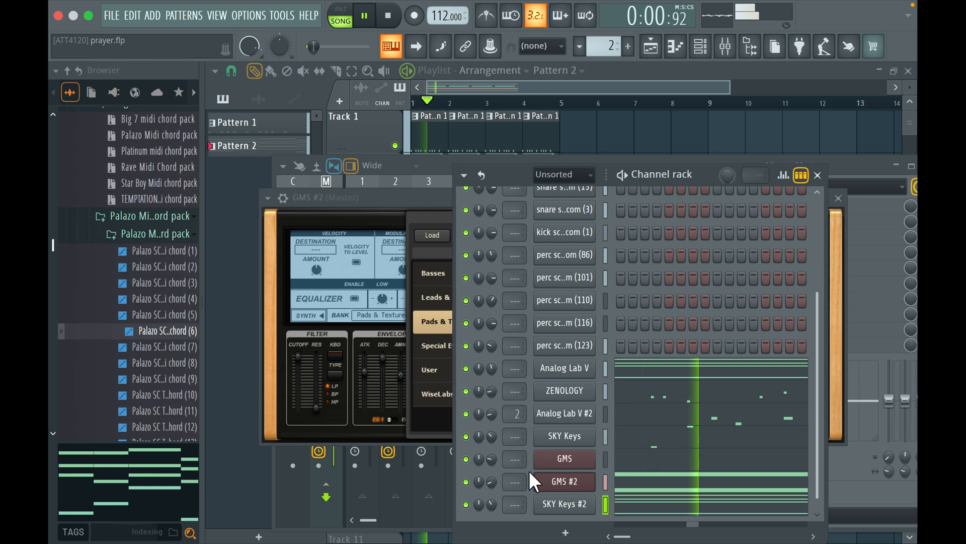
Transpose the SKY Keys #2 chords up one octave, switch its pad preset to Rolling Garden and play the arrangement
click(611, 500)
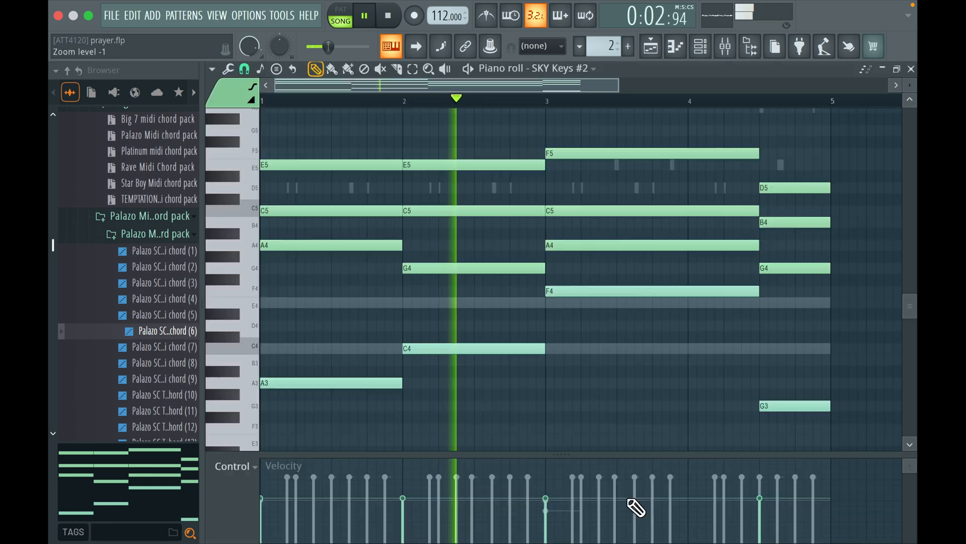
key(space)
key(ctrl+Up)
key(space)
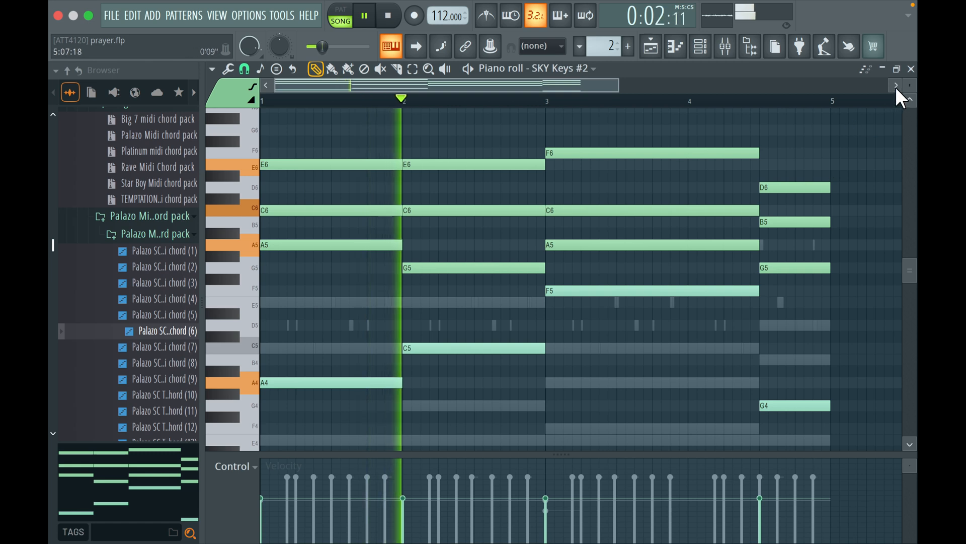
click(701, 48)
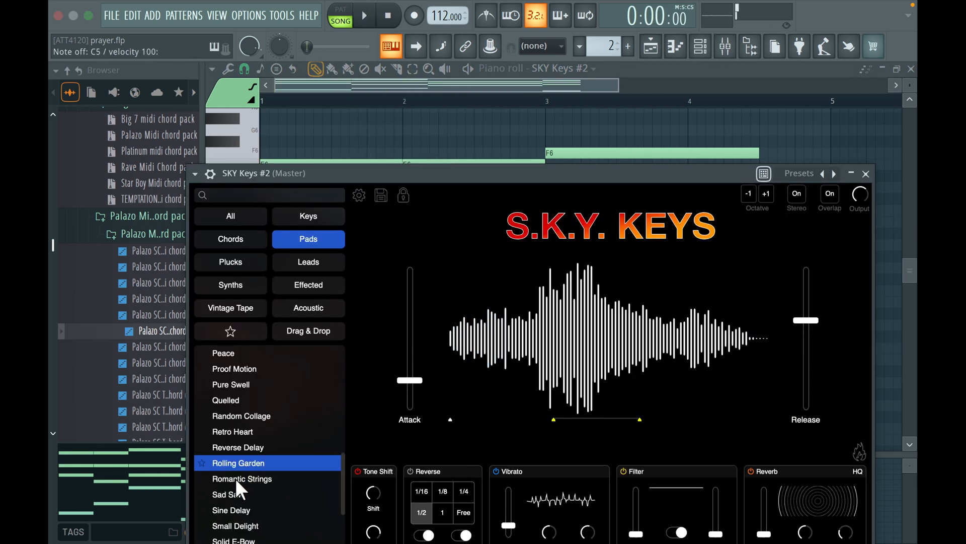
key(space)
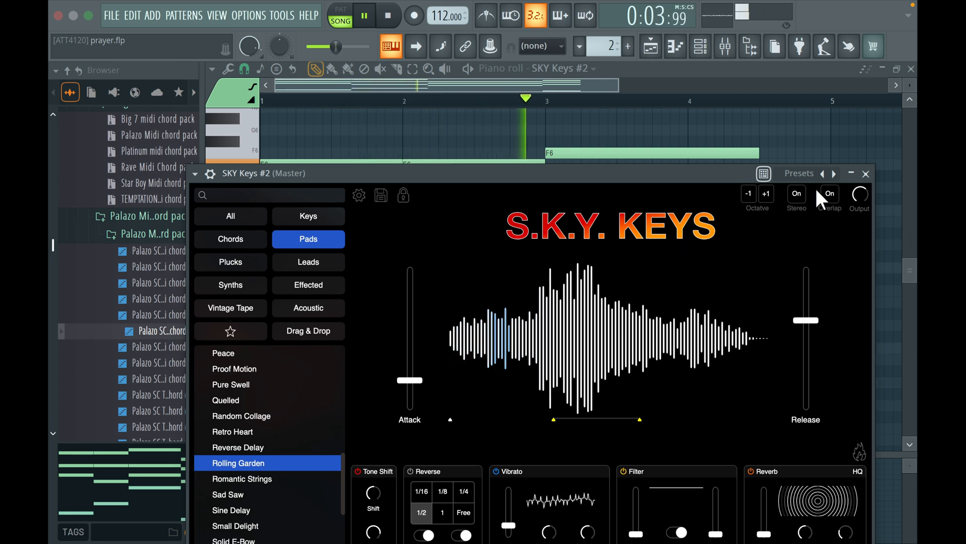
Close the SKY Keys #2 plugin and lower its channel volume to 28%
click(866, 174)
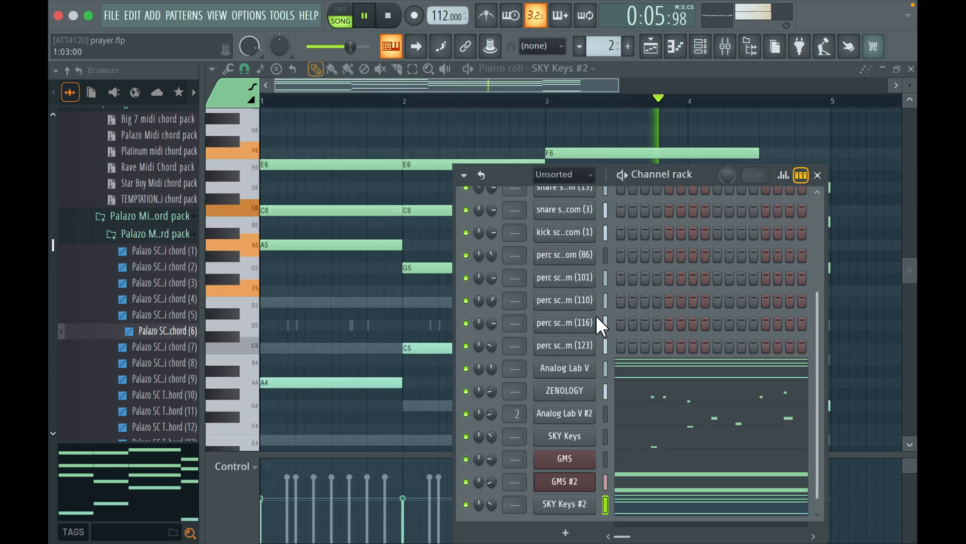
click(569, 455)
mouse_move(492, 493)
mouse_down()
mouse_move(493, 513)
mouse_move(492, 499)
mouse_up()
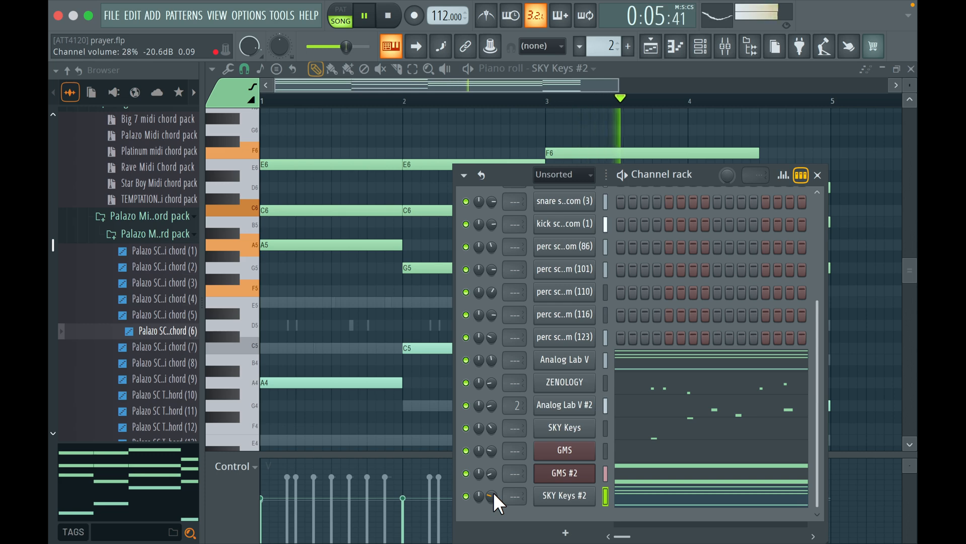
Add a third SKY Keys instrument with a Plucks preset, record C6 note bursts at the end of each bar and even out their lengths
click(565, 533)
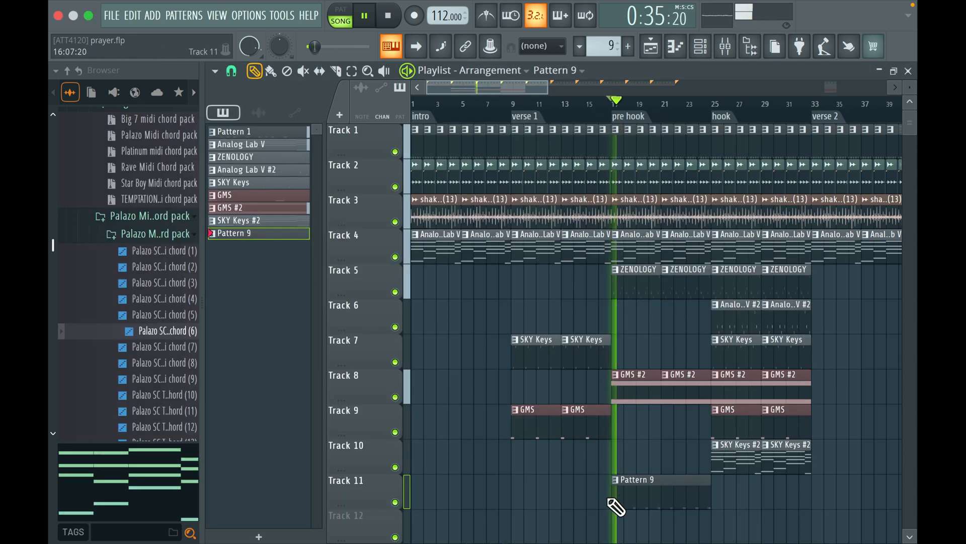
double_click(616, 505)
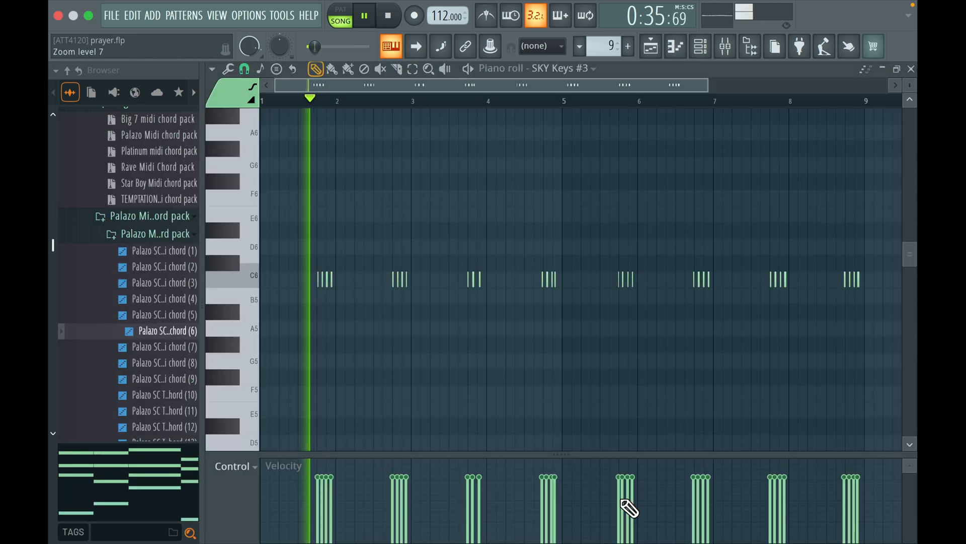
scroll(263, 213, up, 5)
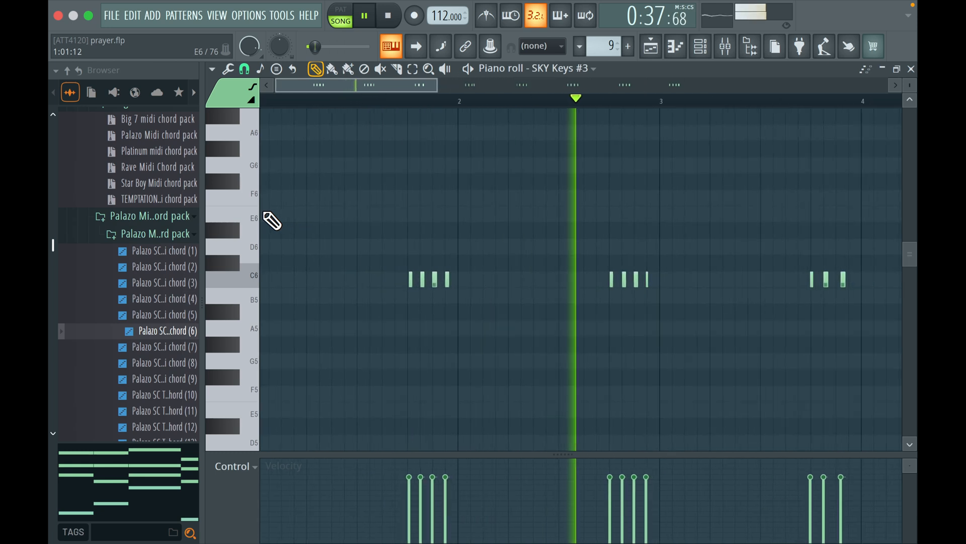
key(space)
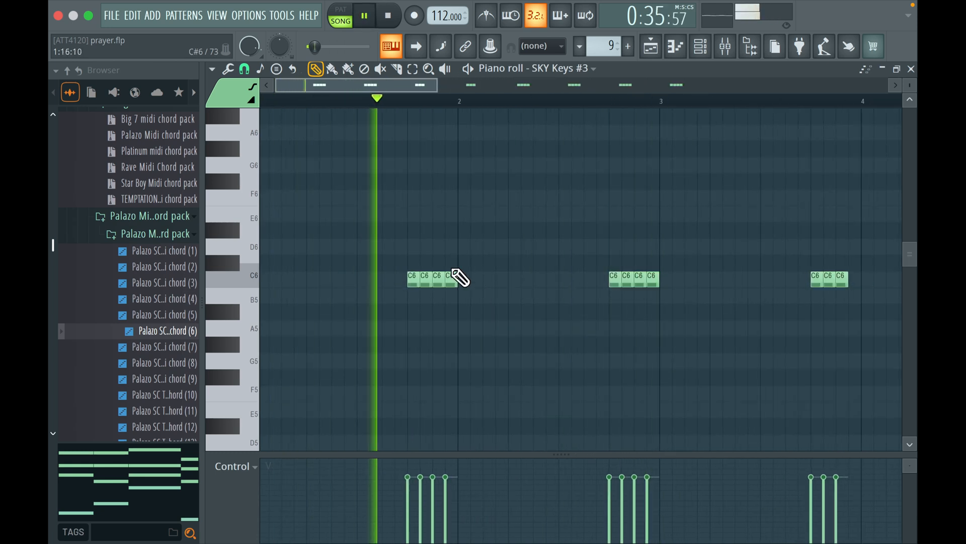
key(space)
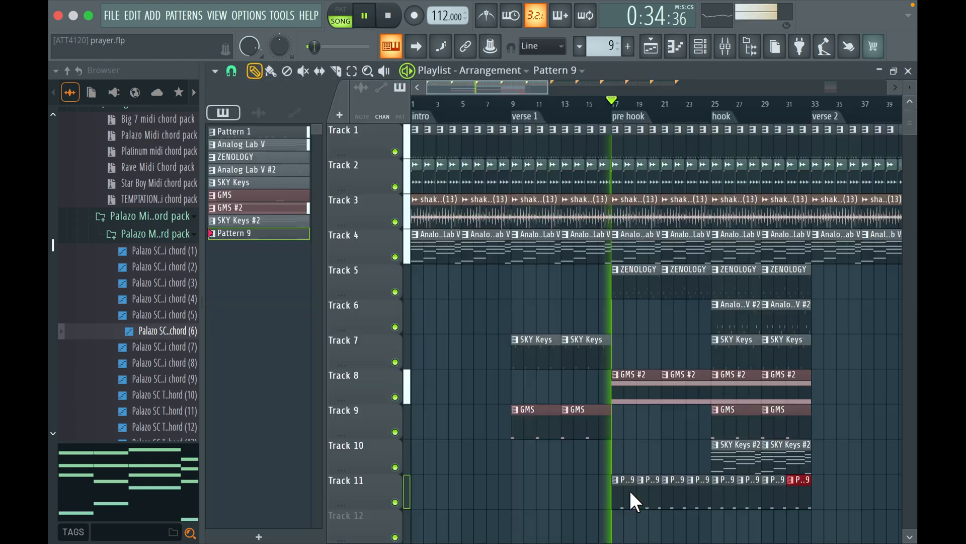
Delete the Pattern 9 clips over the hook on Track 11 and reduce the pattern to C5 bursts ending bars 1 and 2
right_click(717, 502)
scroll(656, 323, right, 2)
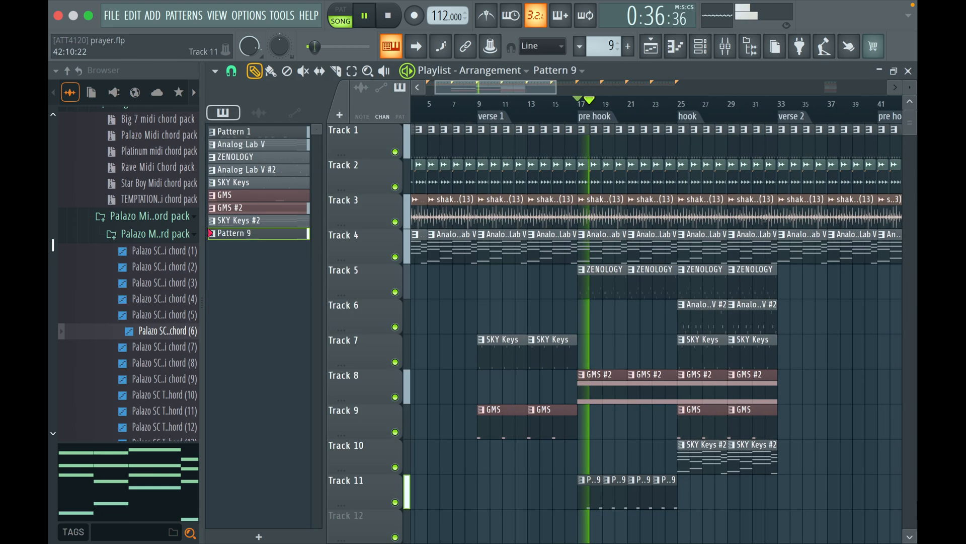
double_click(594, 501)
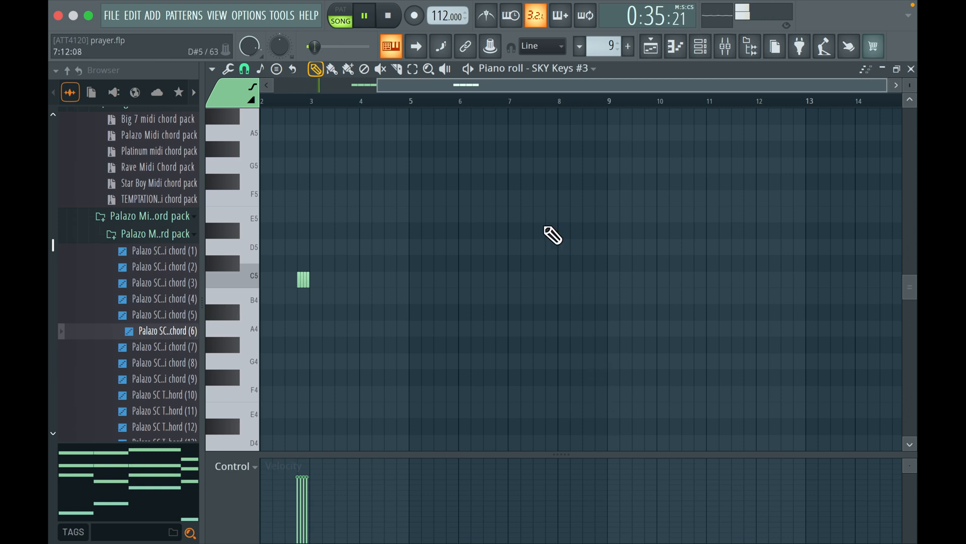
drag(499, 86, 274, 97)
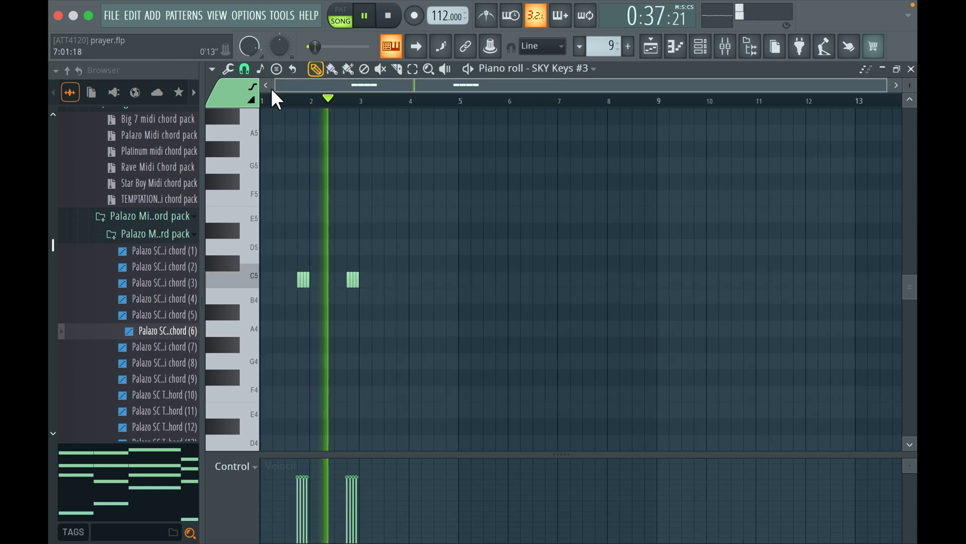
scroll(309, 292, up, 3)
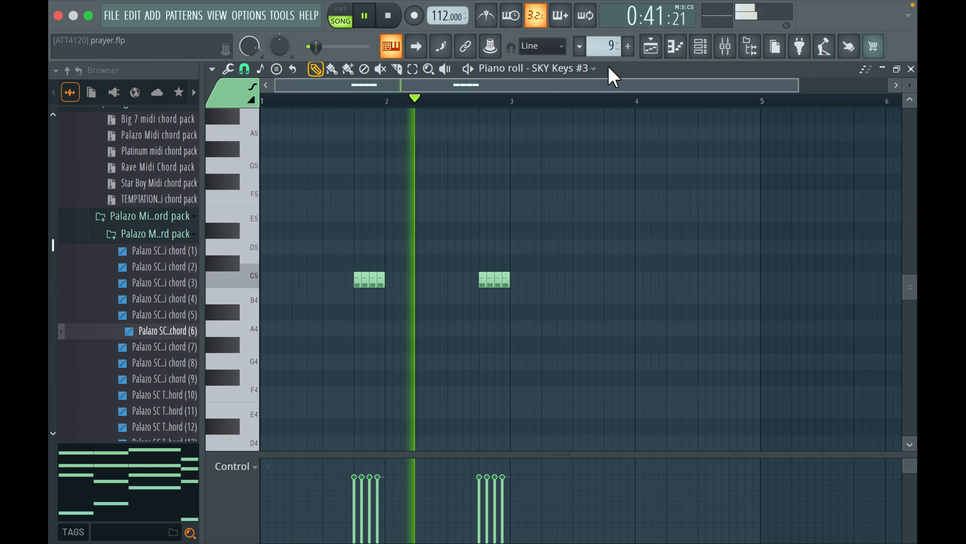
click(651, 46)
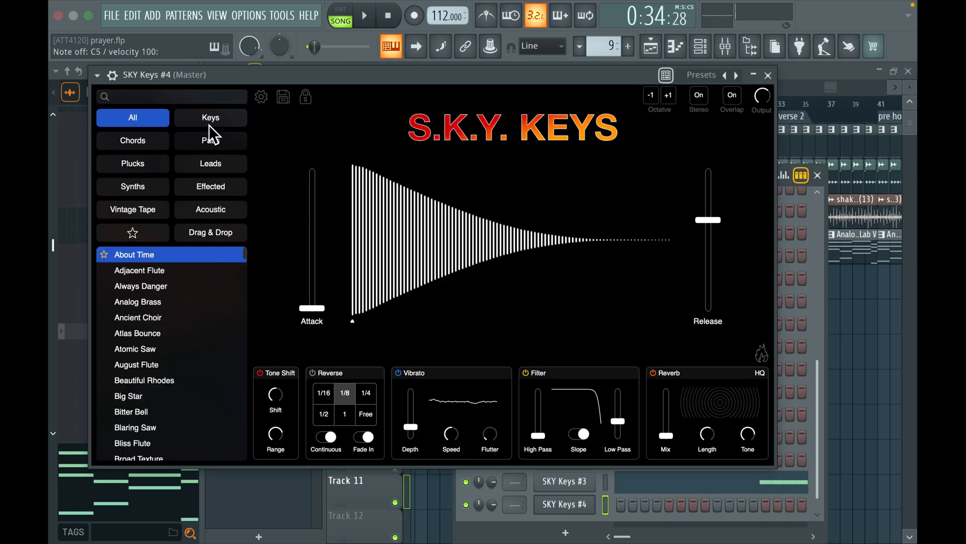
Audition the Vintage Tape presets Atlas Bounce and Crackle Reverse Piano in SKY Keys #4, keeping Crackle Reverse Piano selected
click(148, 210)
click(146, 272)
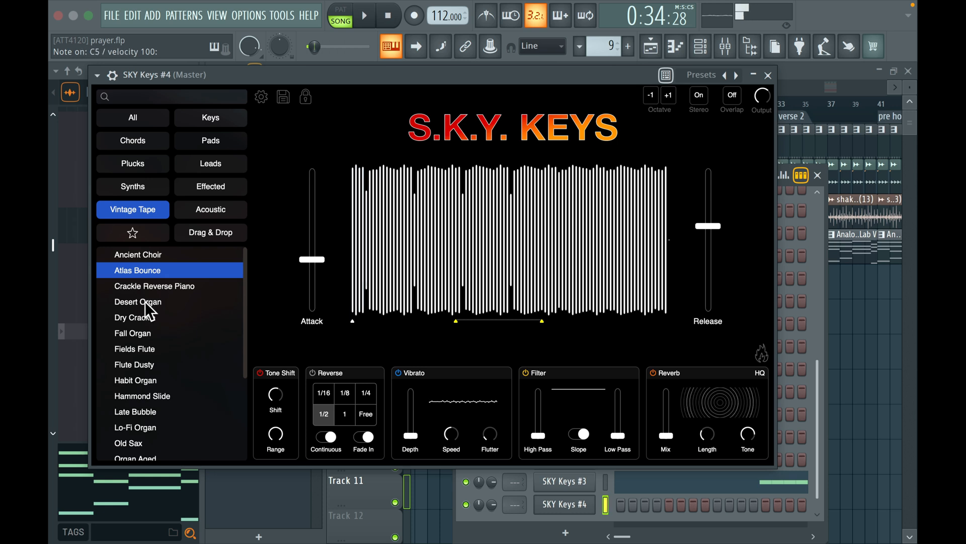
click(150, 285)
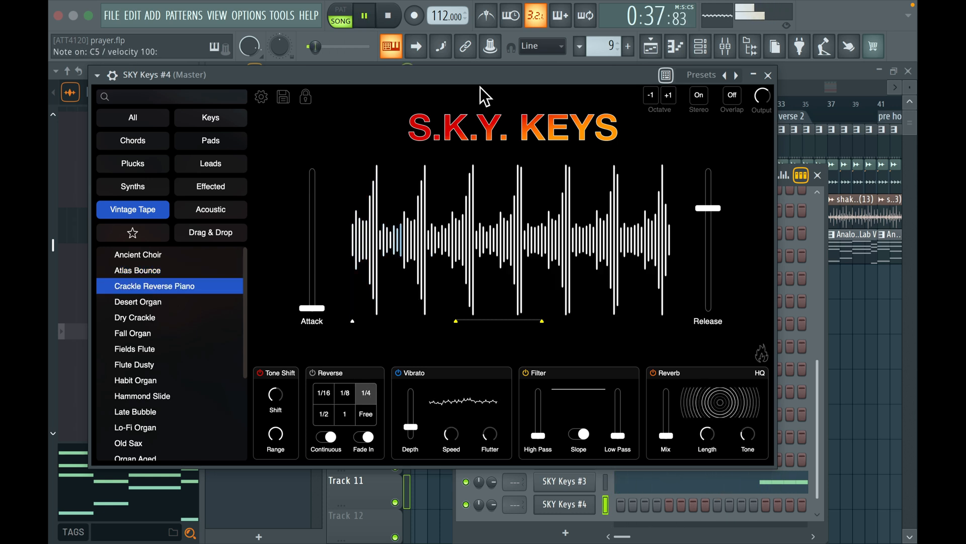
Nudge the D5 note near the end of bar 4 and the following C5 note slightly later in the SKY Keys #4 melody
click(120, 80)
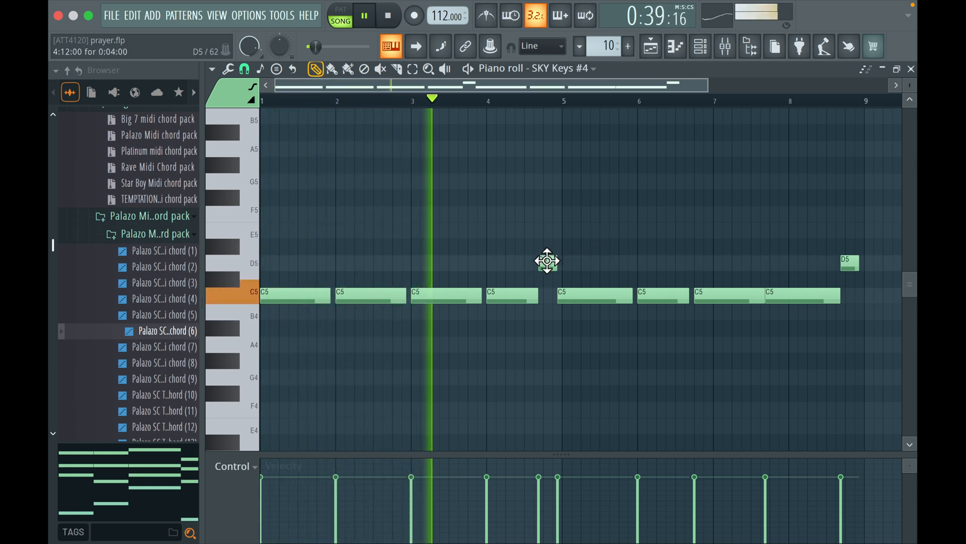
drag(549, 258, 554, 259)
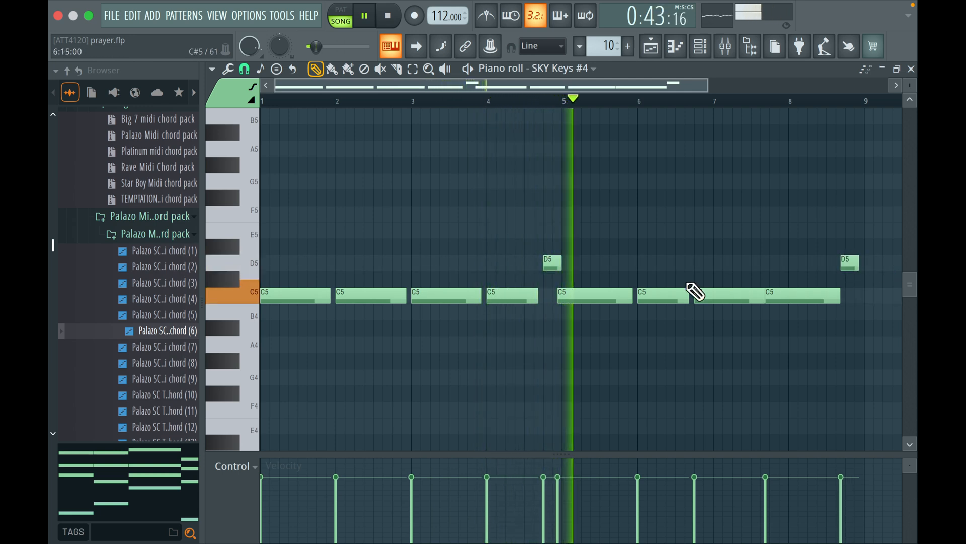
drag(605, 296, 610, 297)
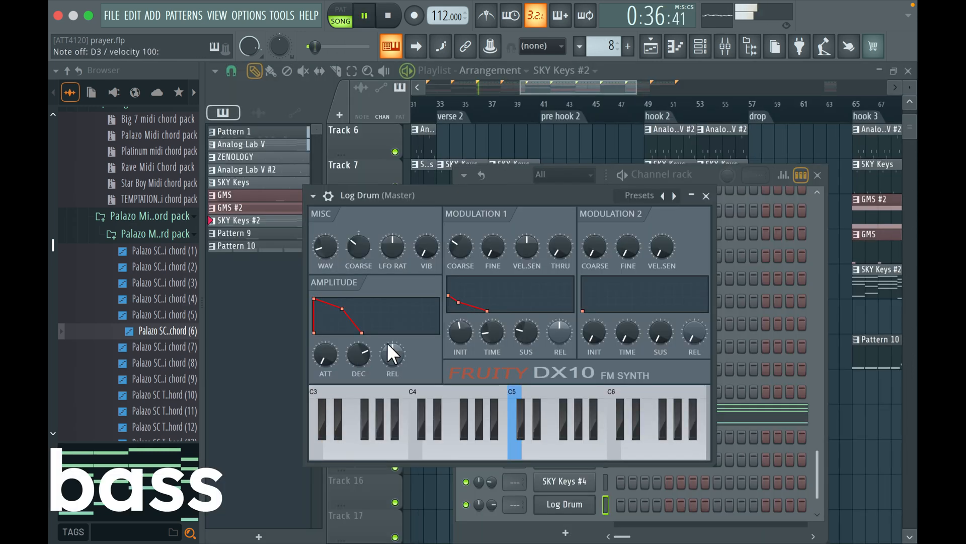
Audition the Log Drum bass with the arrangement, preview A3 and place an A3 note in bar 1 of its piano roll
key(space)
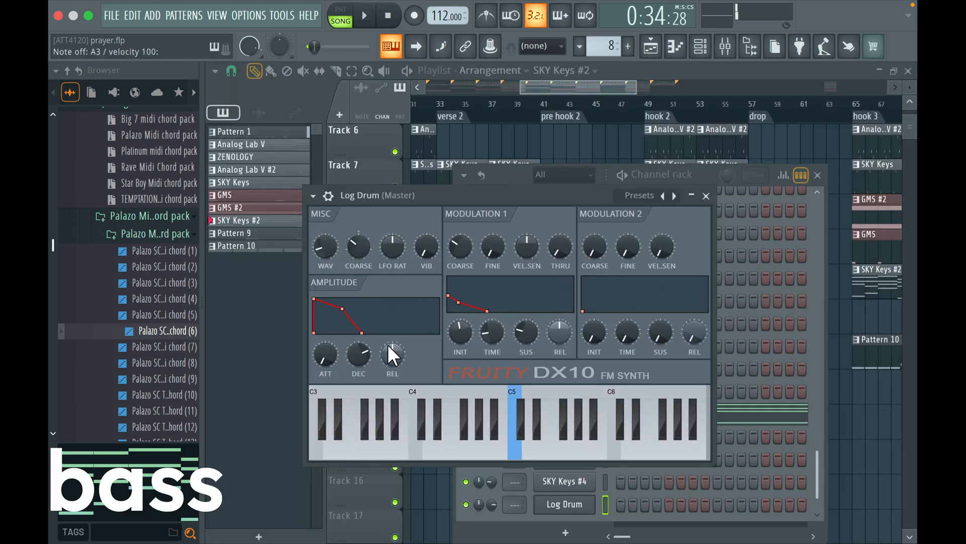
key(space)
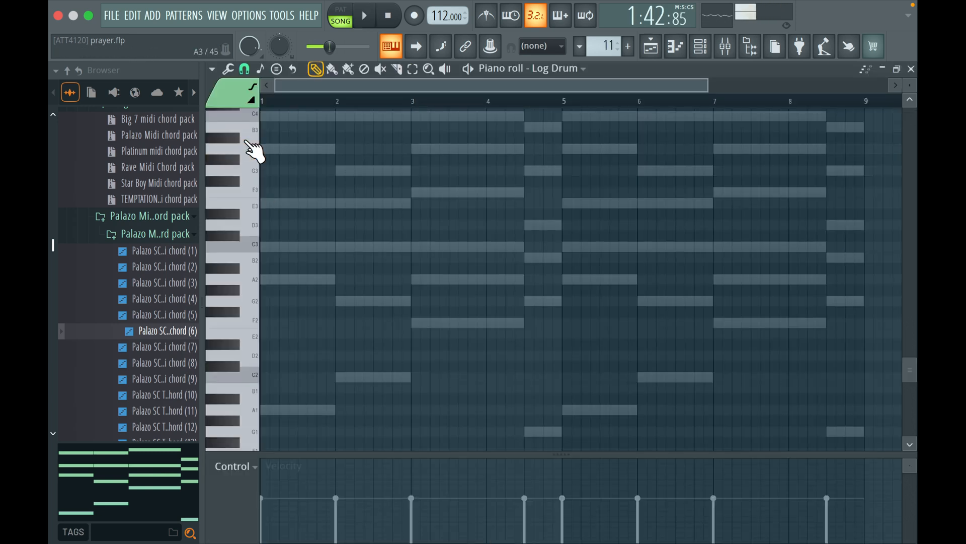
click(238, 149)
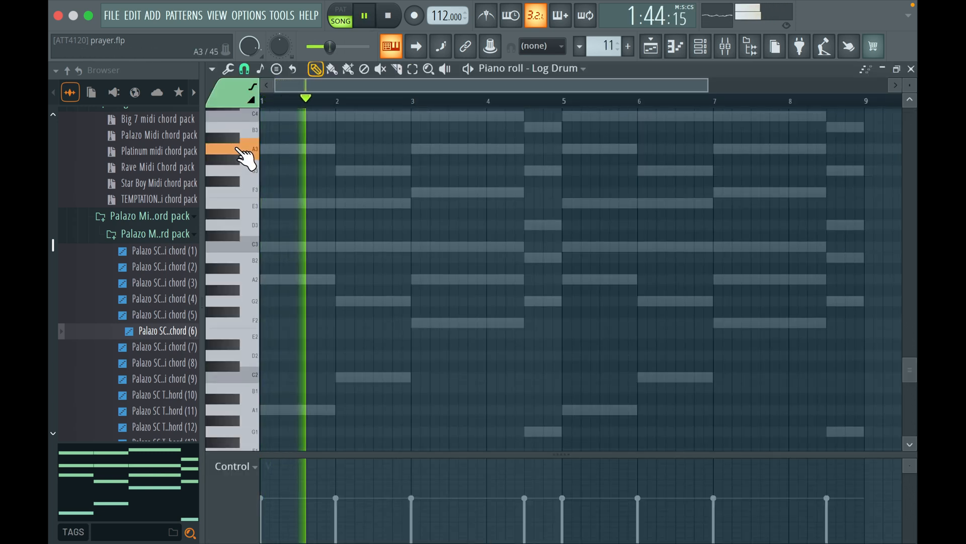
key(space)
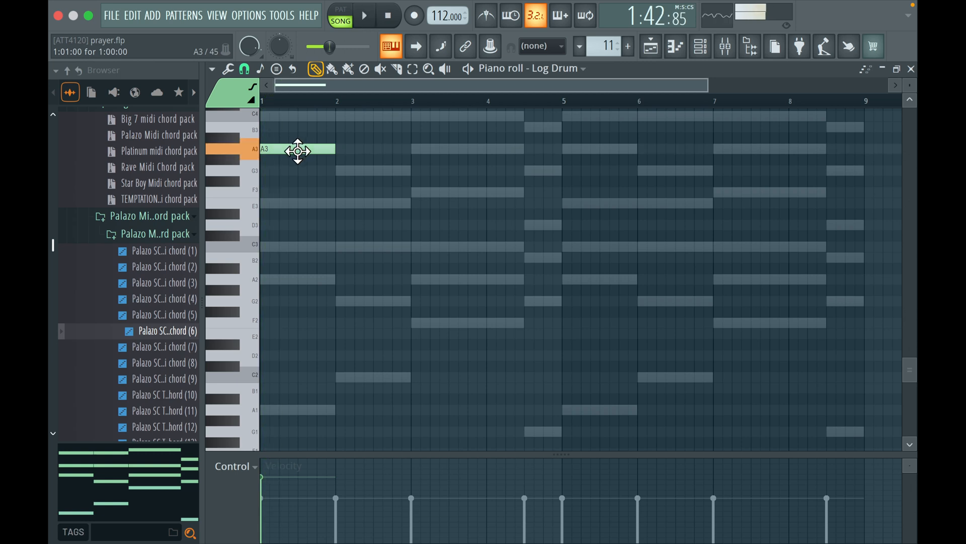
click(704, 52)
click(584, 498)
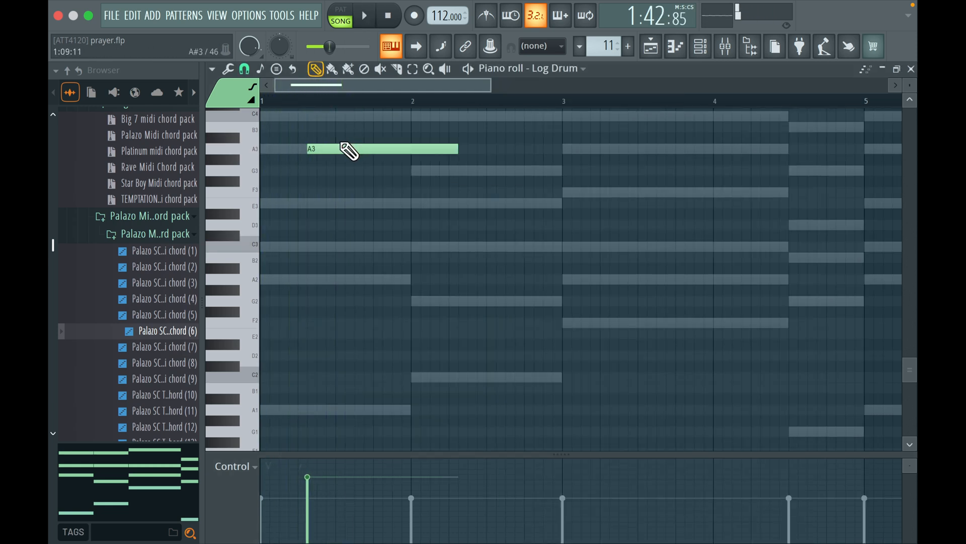
Move the Log Drum A3 note earlier, to the third step of bar 1, and play the pattern
key(space)
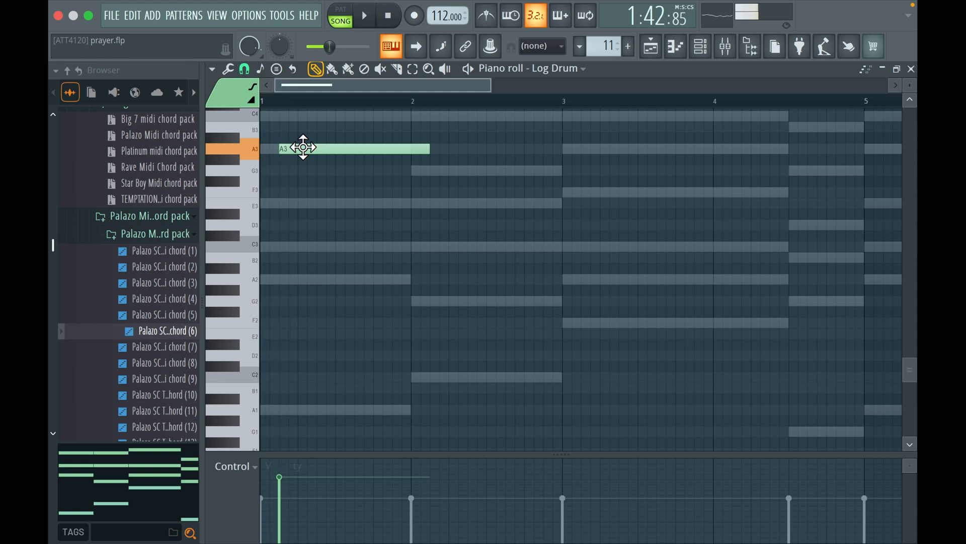
drag(305, 146, 304, 146)
key(space)
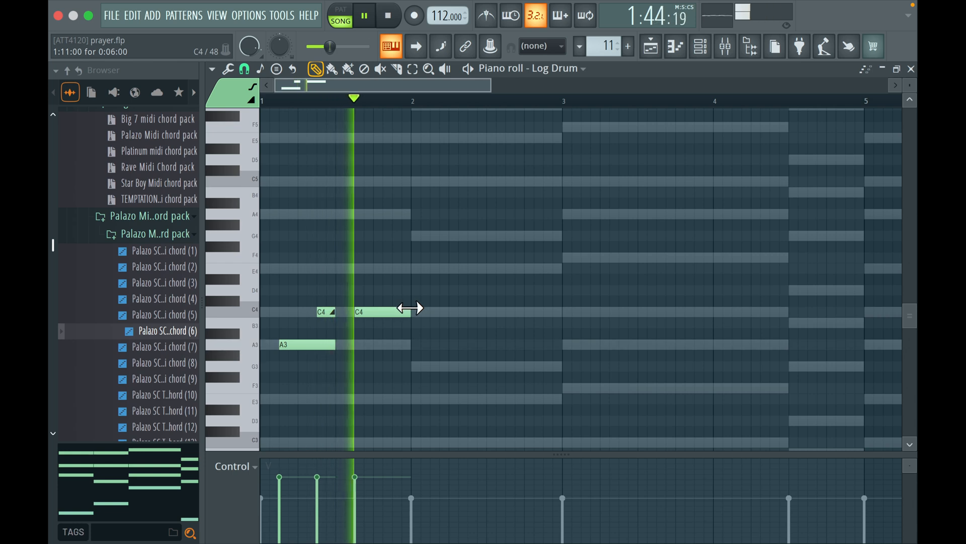
Split the long C4 bass note at the end of bar 1 into two equal C4 notes of three steps each, and play it back
key(space)
key(space)
click(375, 312)
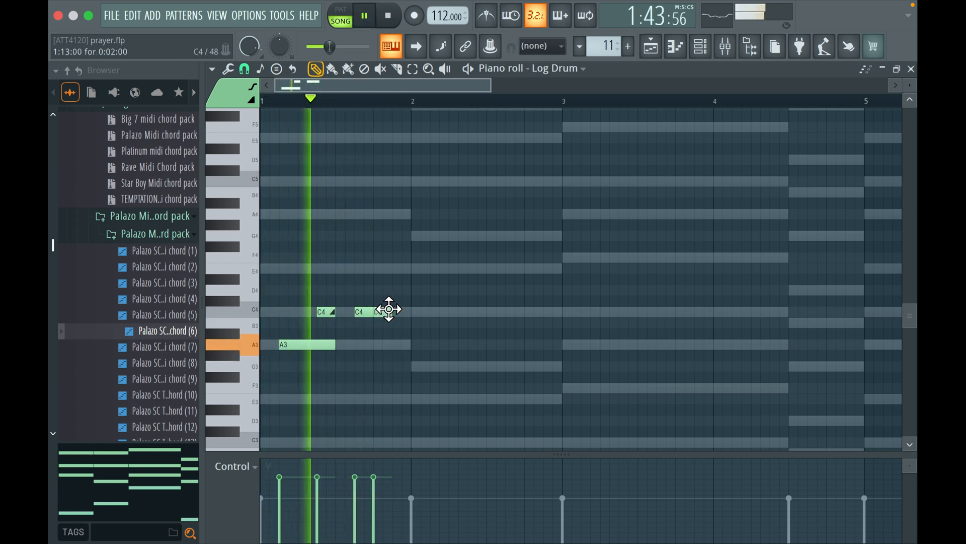
drag(386, 309, 395, 310)
key(space)
key(space)
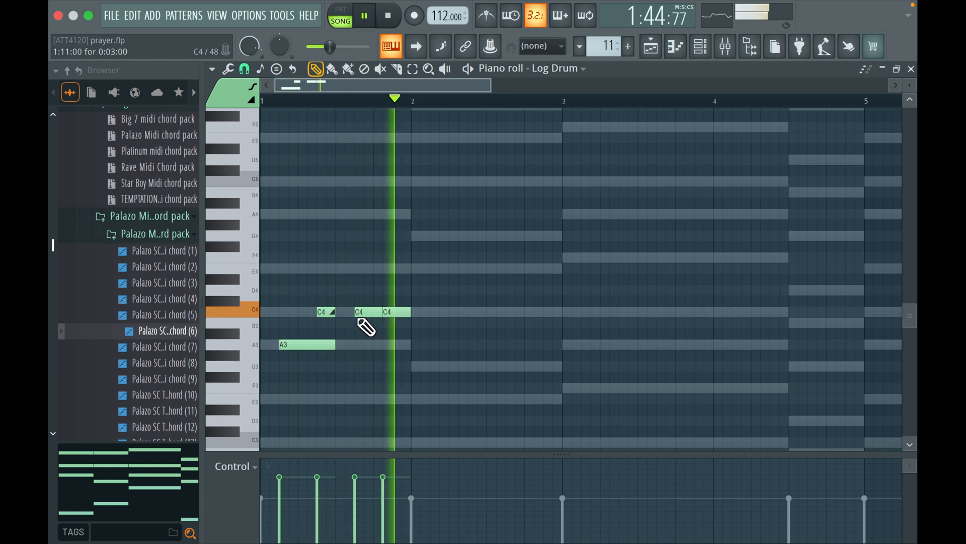
Place the bar 1 slide note on C3 one step later and move the last bar 2 note down to E3, one step earlier
drag(318, 377, 324, 377)
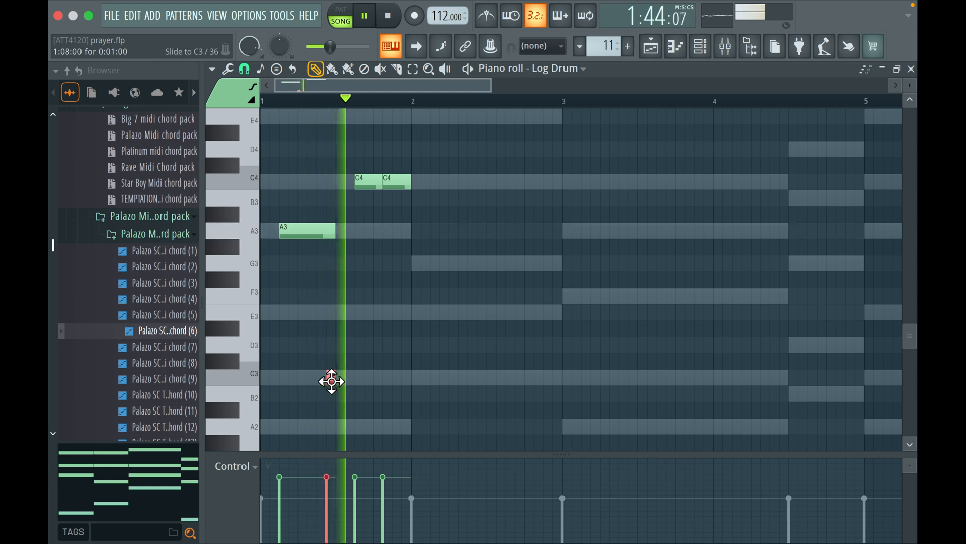
key(space)
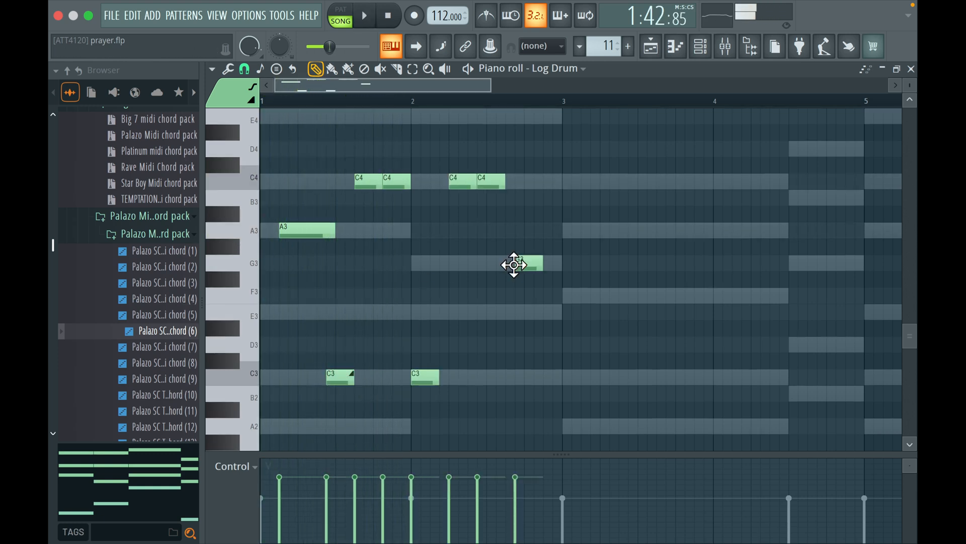
key(space)
drag(524, 265, 516, 315)
key(space)
key(space)
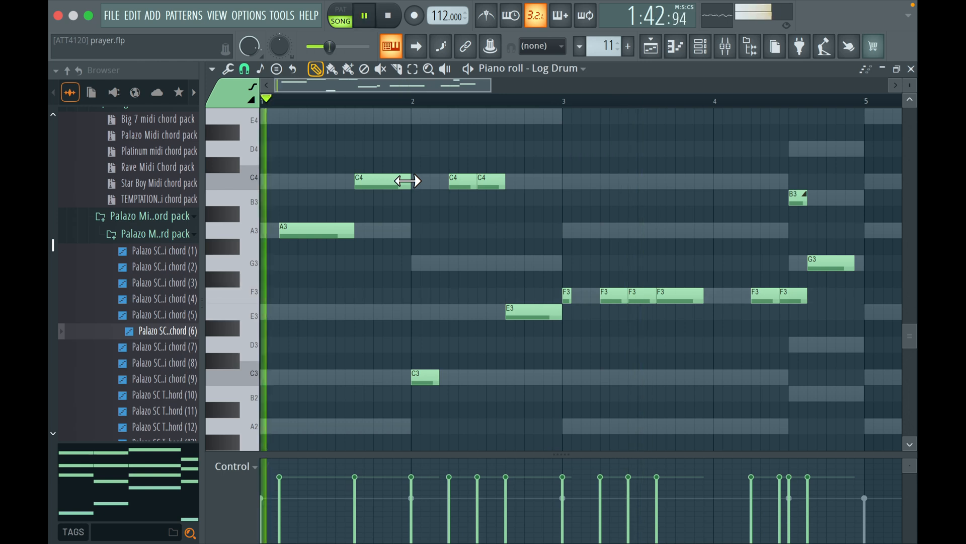
Play the bass line, lengthen the first F3 note of bar 3 to three steps and shorten the third F3 to one step
key(space)
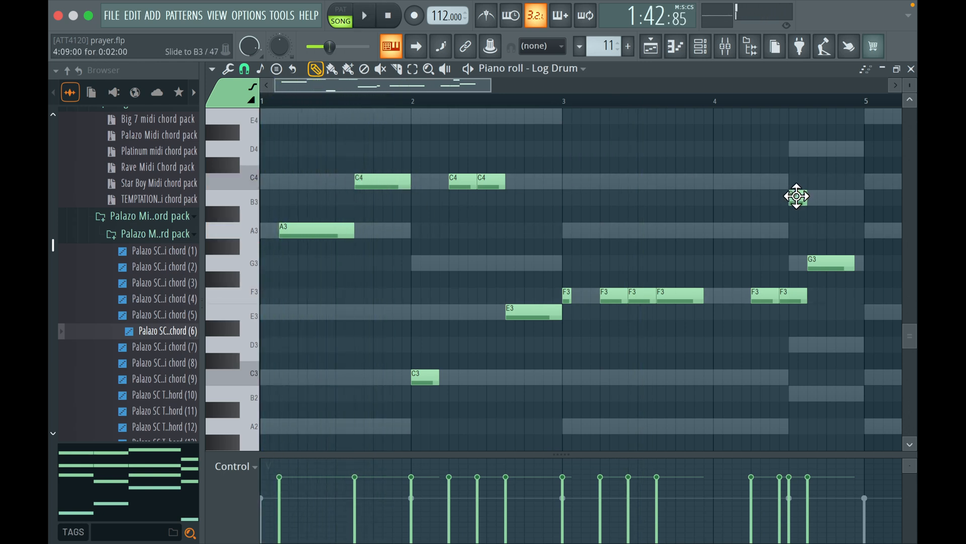
key(space)
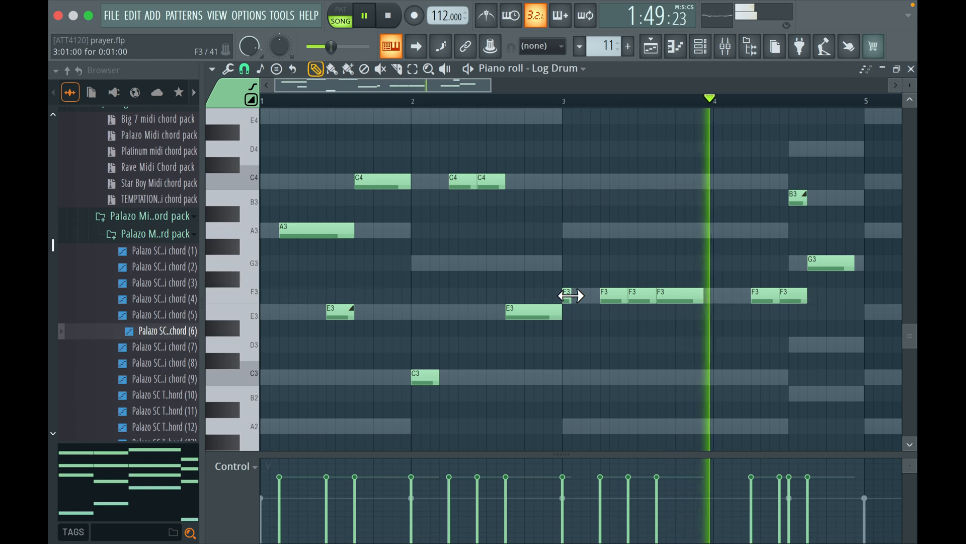
drag(571, 297, 592, 302)
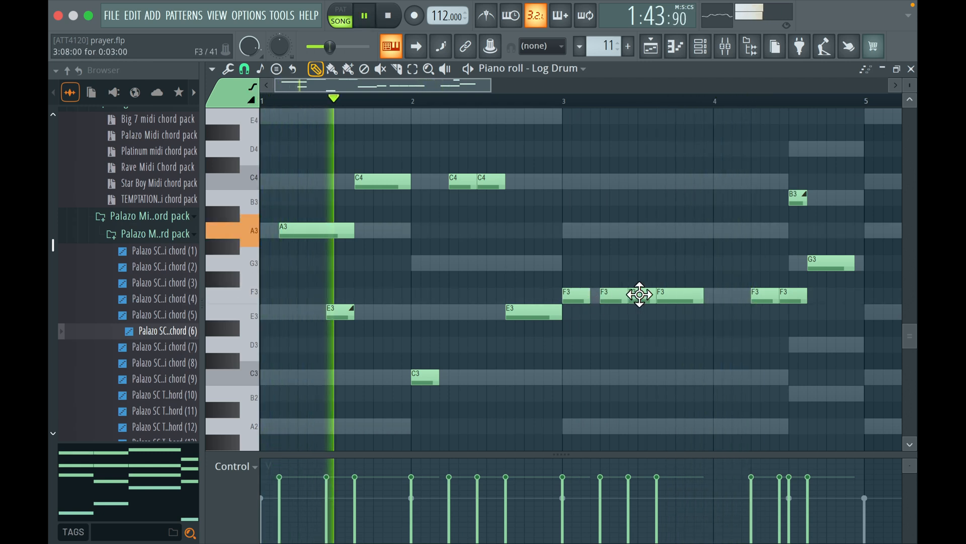
drag(654, 295, 619, 299)
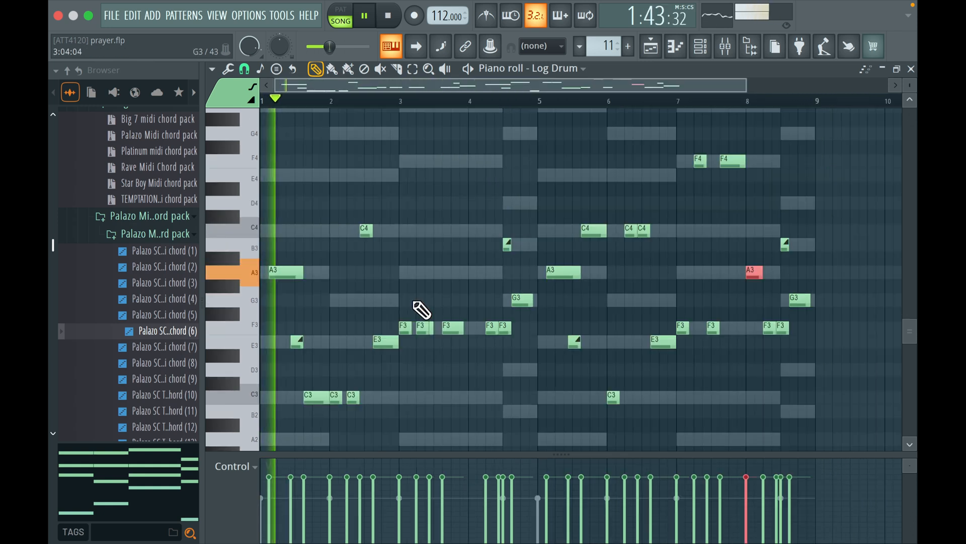
Delete the two middle F3 notes from bar 3 and the second C4 note from bar 6 of the bass line
drag(412, 296, 438, 352)
drag(413, 281, 433, 330)
key(Delete)
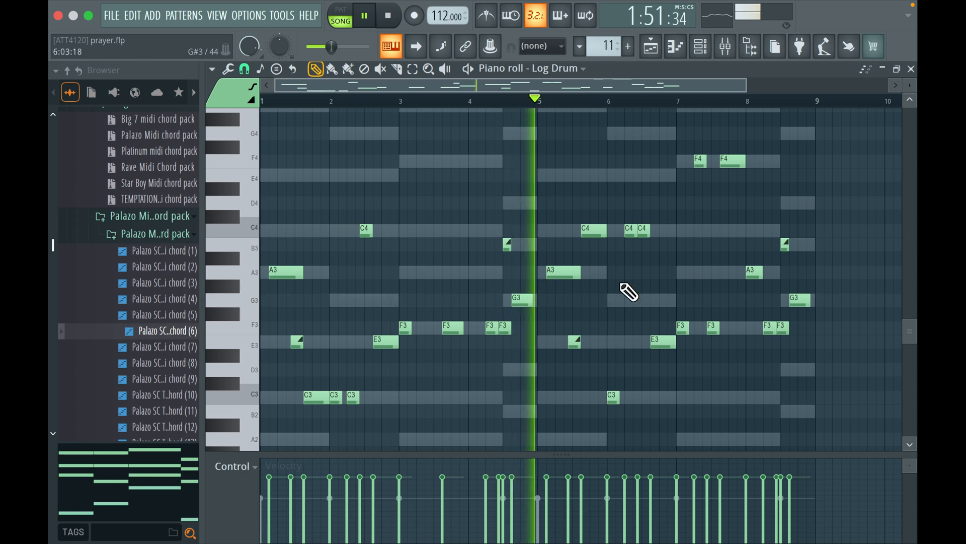
right_click(641, 231)
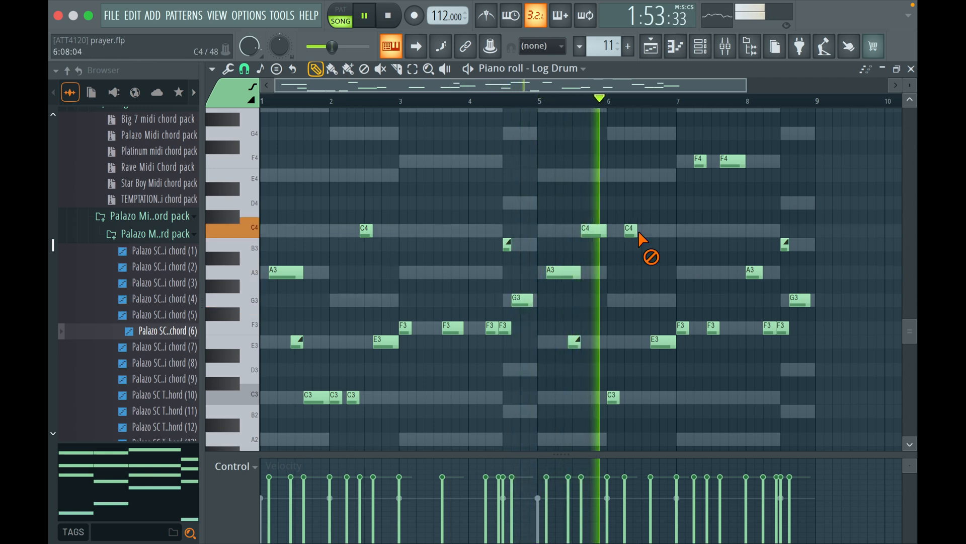
Delete the C4 note from bar 6 of the Log Drum bass line and open the Log Drum #2 channel for note editing
right_click(631, 231)
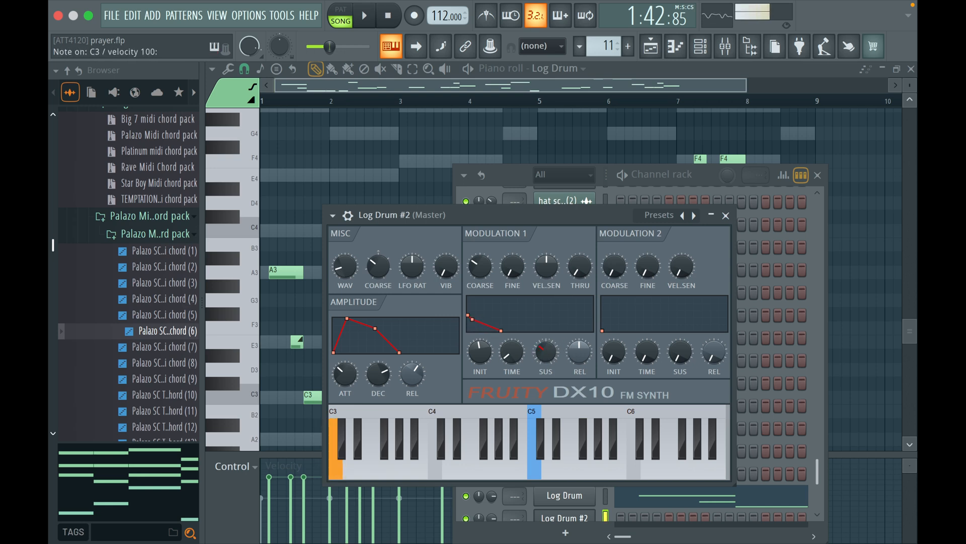
click(600, 512)
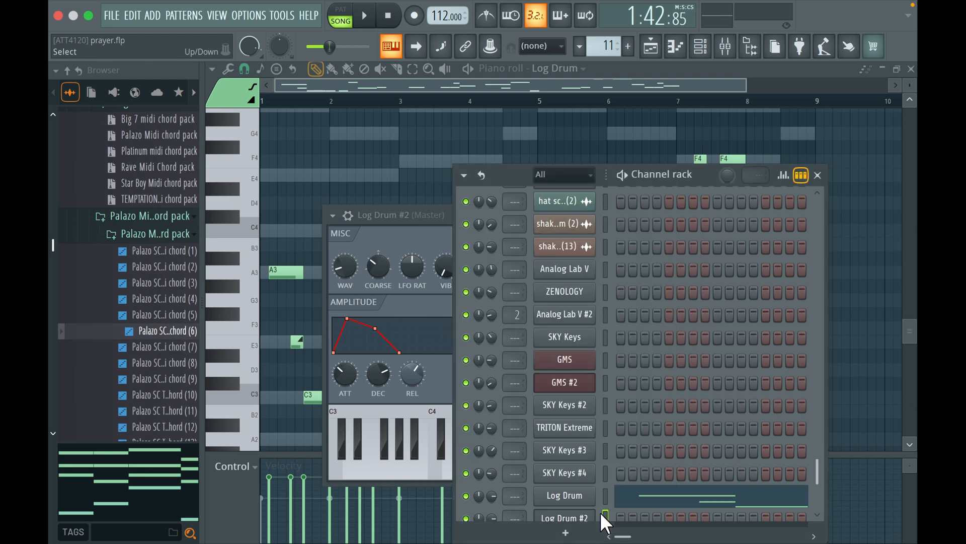
scroll(600, 512, down, 1)
right_click(564, 494)
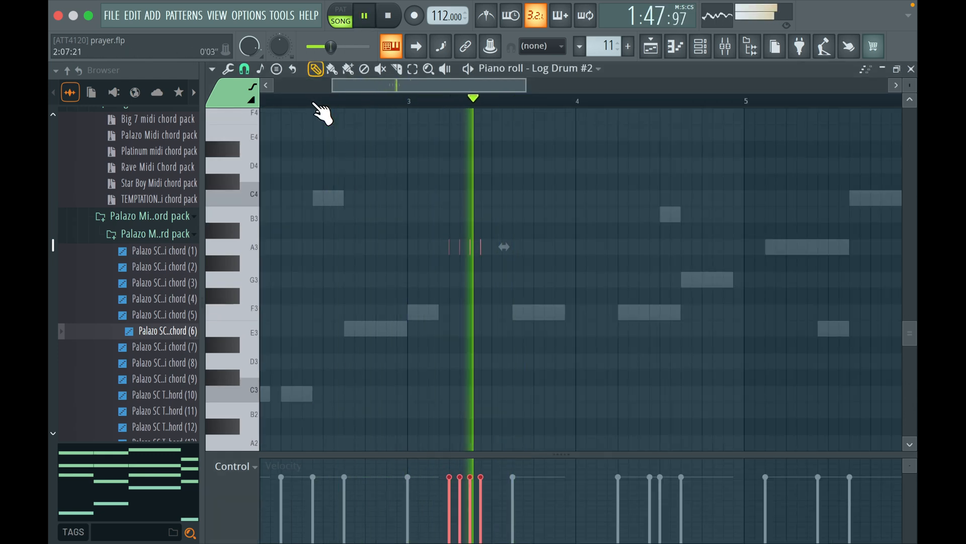
Lower the four short roll notes in bar 3 of Log Drum #2 from A3 to F3 while playing the section back
key(space)
scroll(323, 110, down, 2)
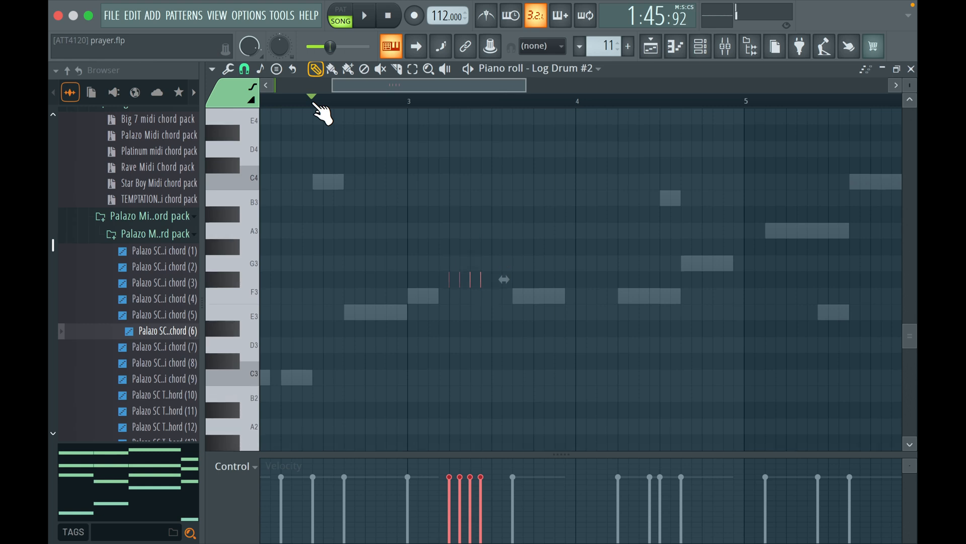
key(space)
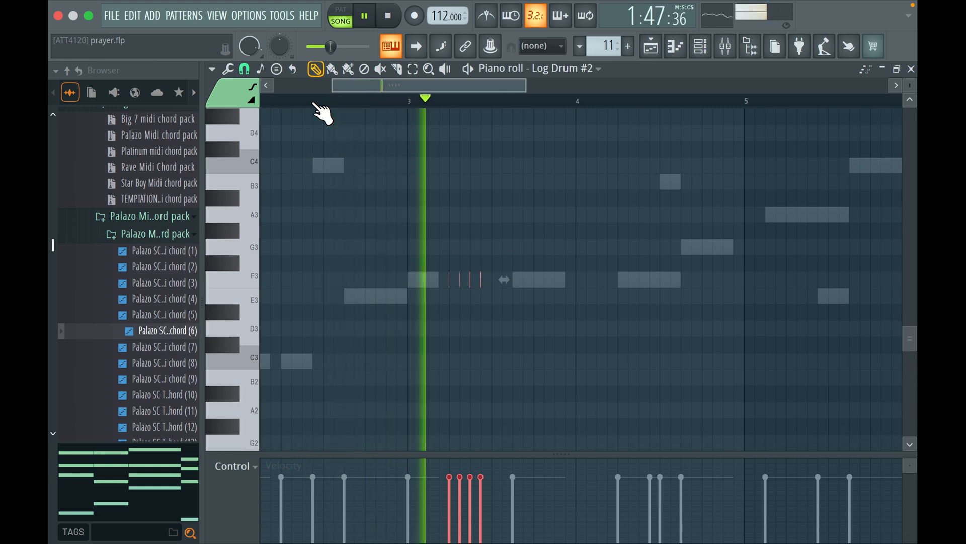
key(space)
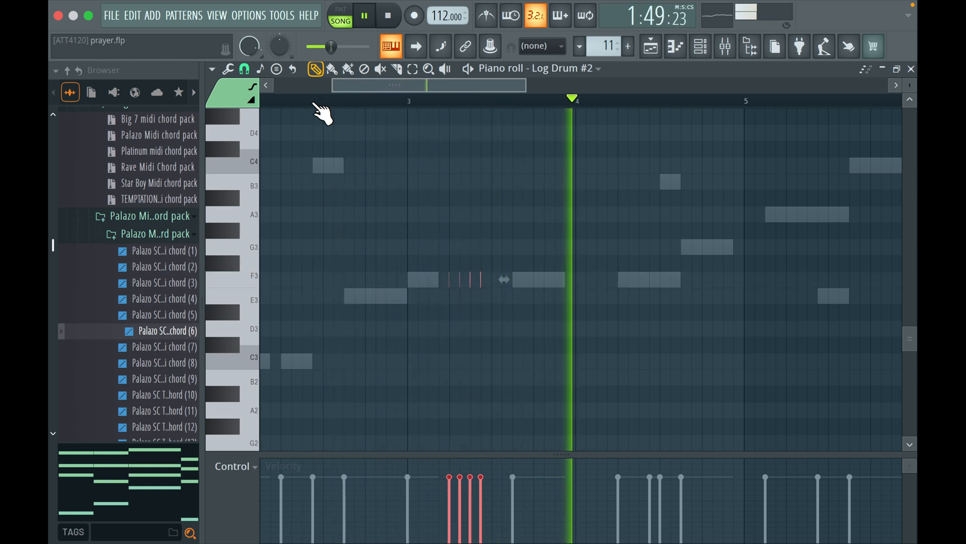
Add a second roll of four short notes at the start of bar 4 on C4, checking its pitch in playback
click(313, 104)
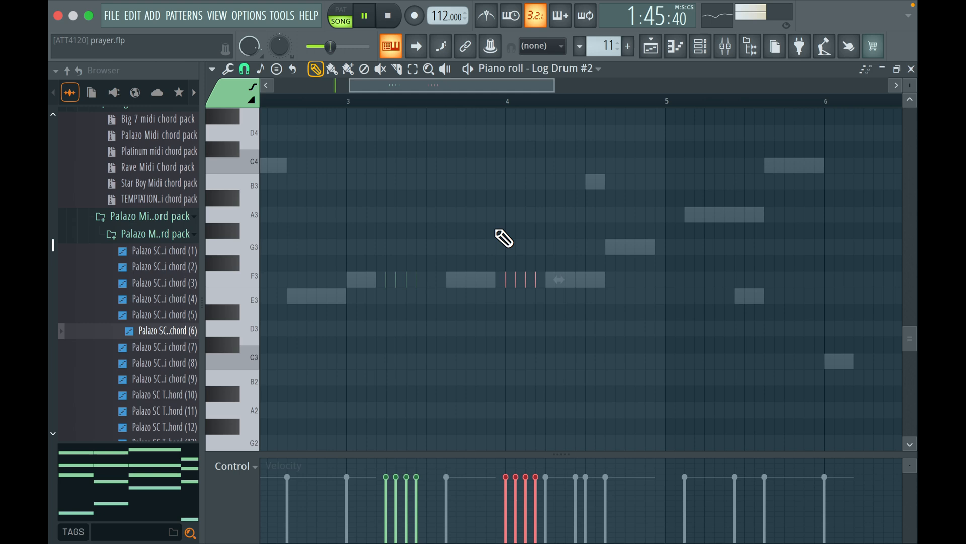
scroll(503, 238, up, 3)
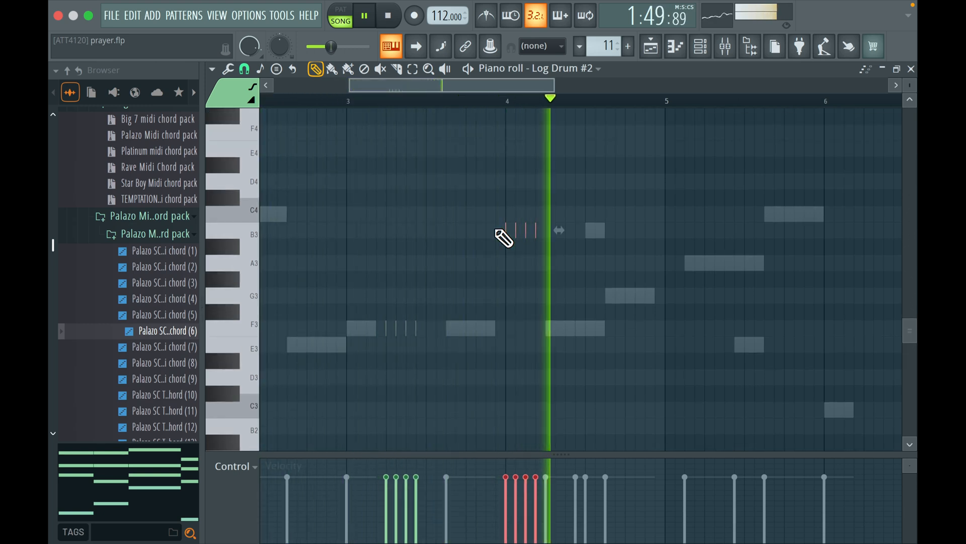
key(space)
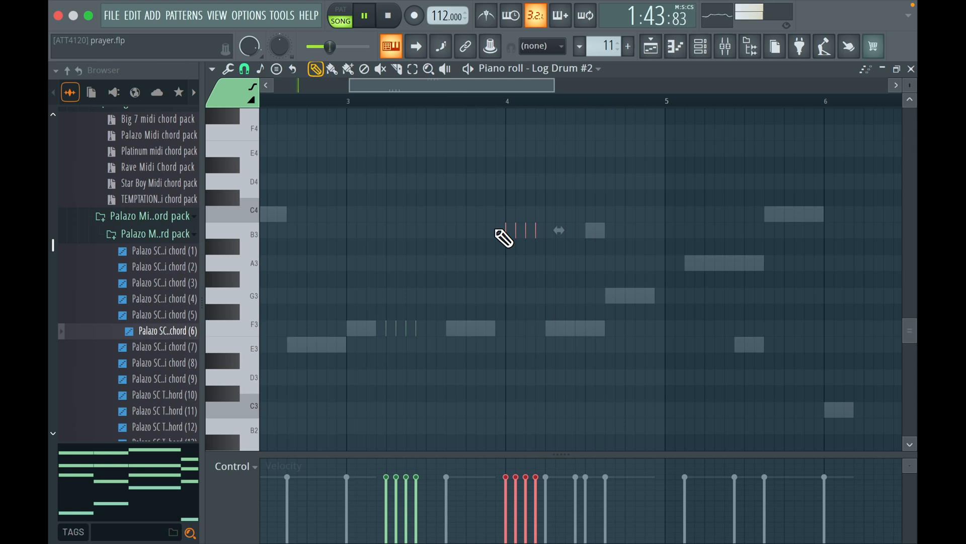
scroll(503, 237, down, 1)
scroll(503, 238, up, 1)
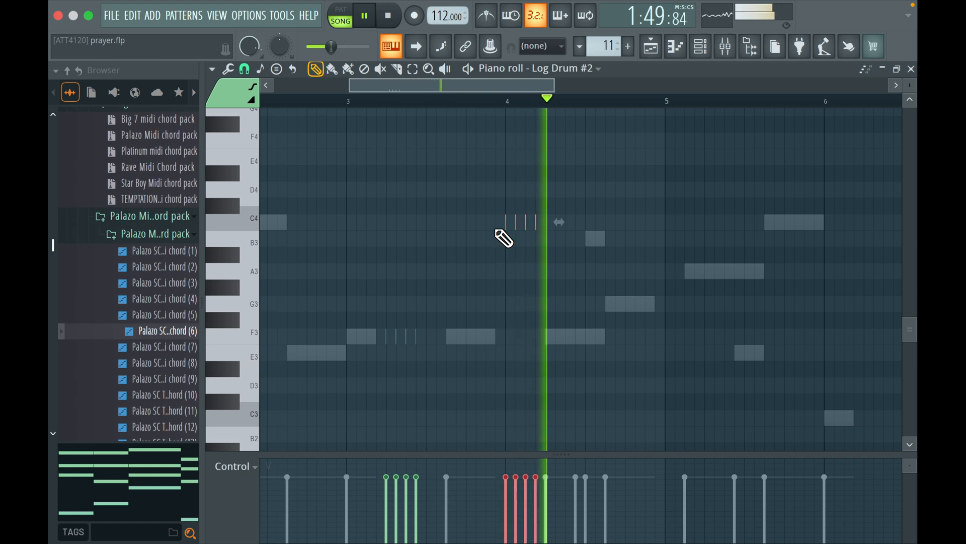
key(space)
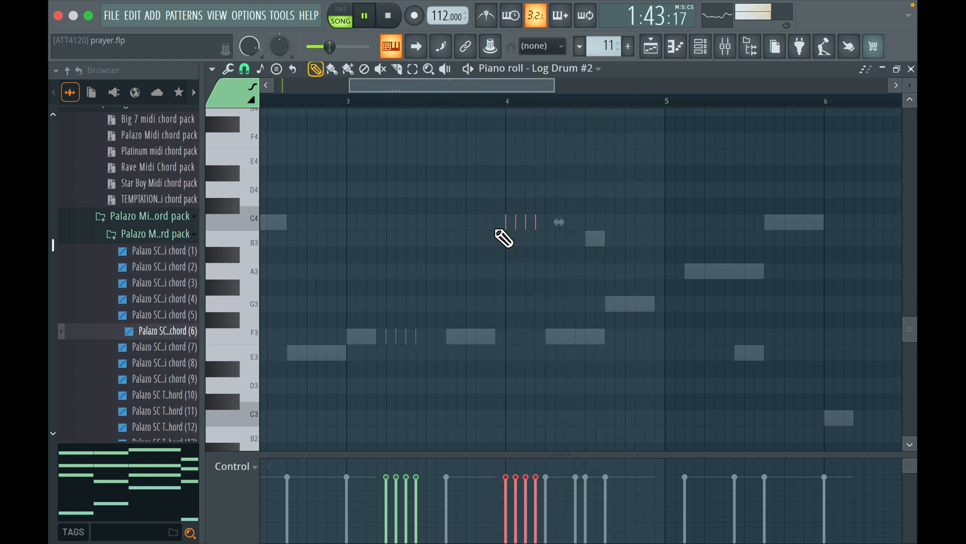
scroll(503, 238, down, 6)
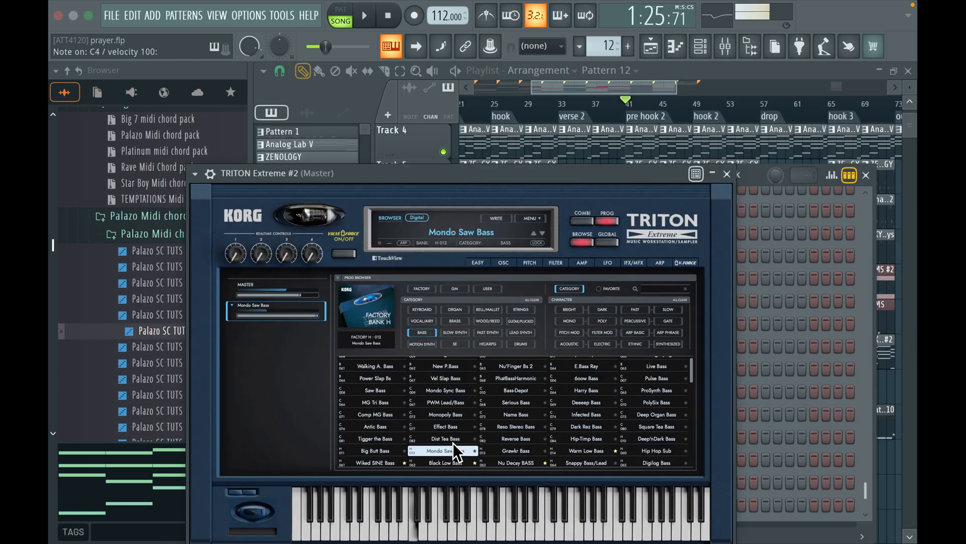
Audition bass programs in TRITON Extreme #2, load Wiked SINE Bass and close the instrument
scroll(453, 442, down, 1)
click(395, 436)
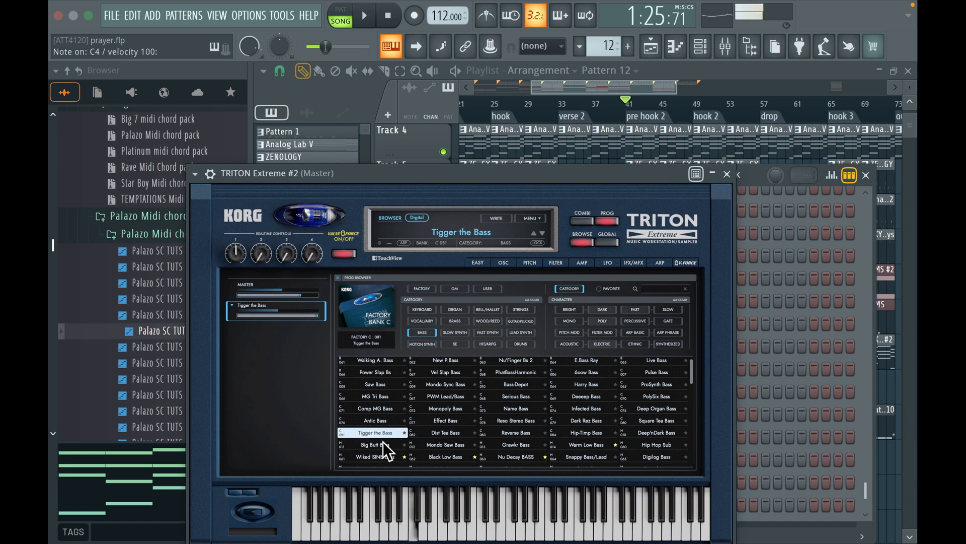
scroll(378, 461, down, 1)
click(378, 461)
click(383, 446)
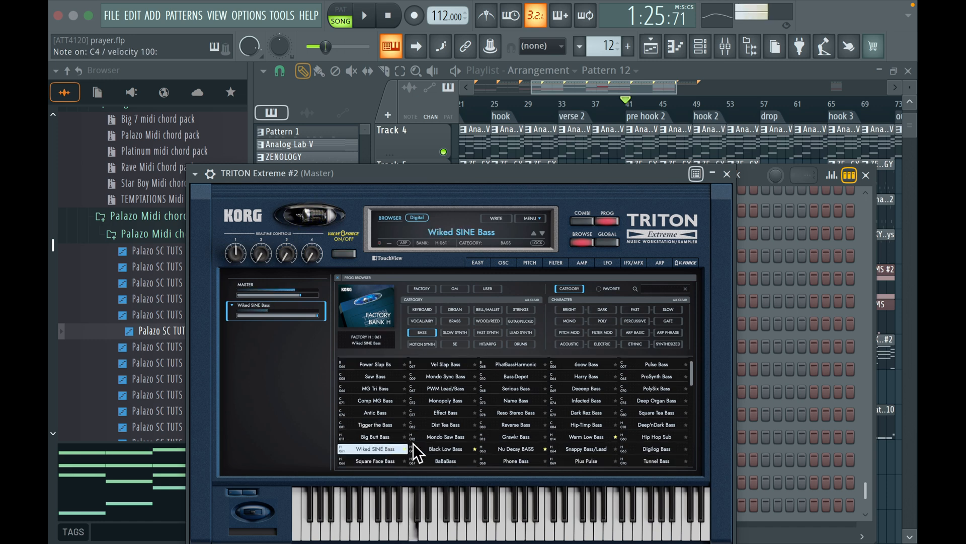
click(727, 174)
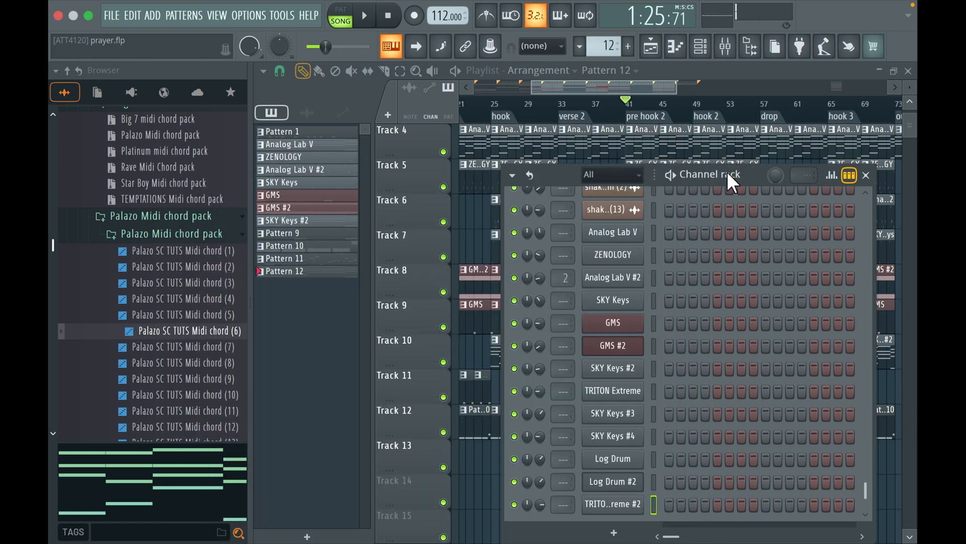
Enter one-bar bass notes for TRITON Extreme #2: A3 in bar 1, C4 in bar 2 and F4 in bar 3
click(641, 496)
click(293, 69)
click(311, 211)
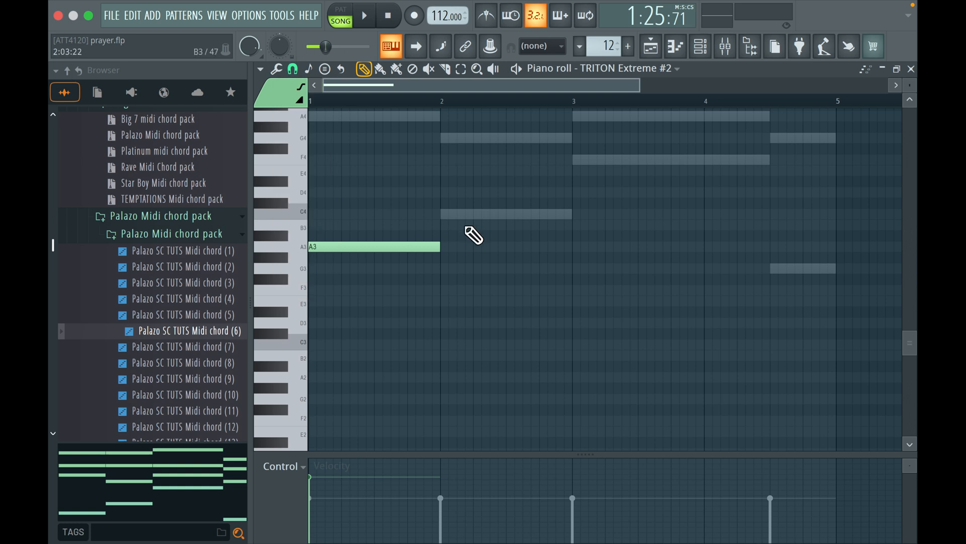
click(440, 215)
click(576, 160)
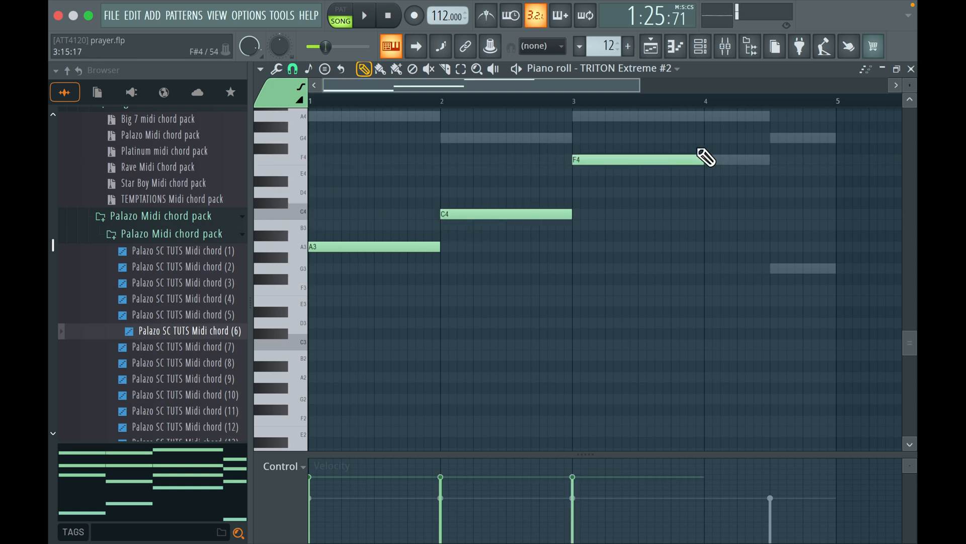
Continue the bass line in bar 4 with a half-bar F4 note followed by a half-bar G3 note
scroll(719, 158, up, 3)
click(726, 214)
drag(726, 215, 703, 226)
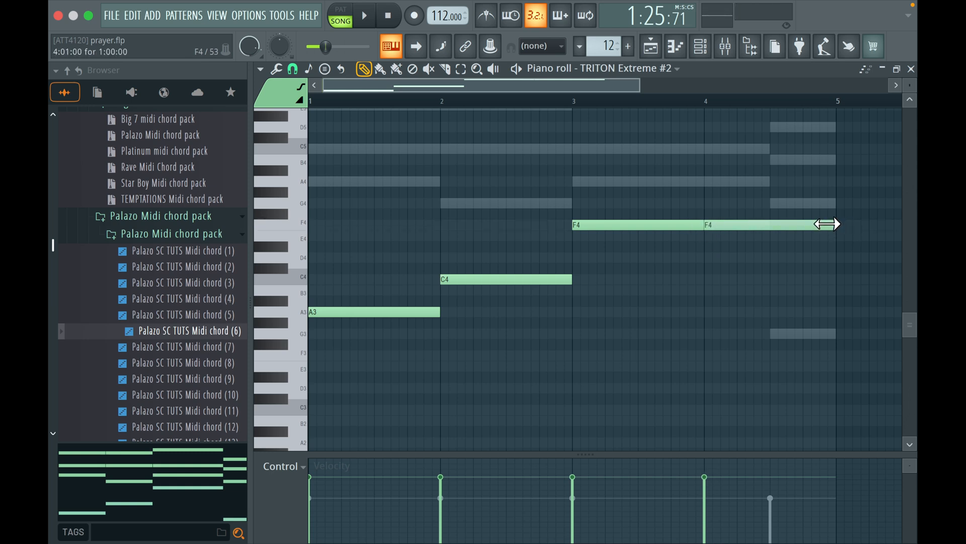
drag(827, 225, 768, 225)
click(774, 335)
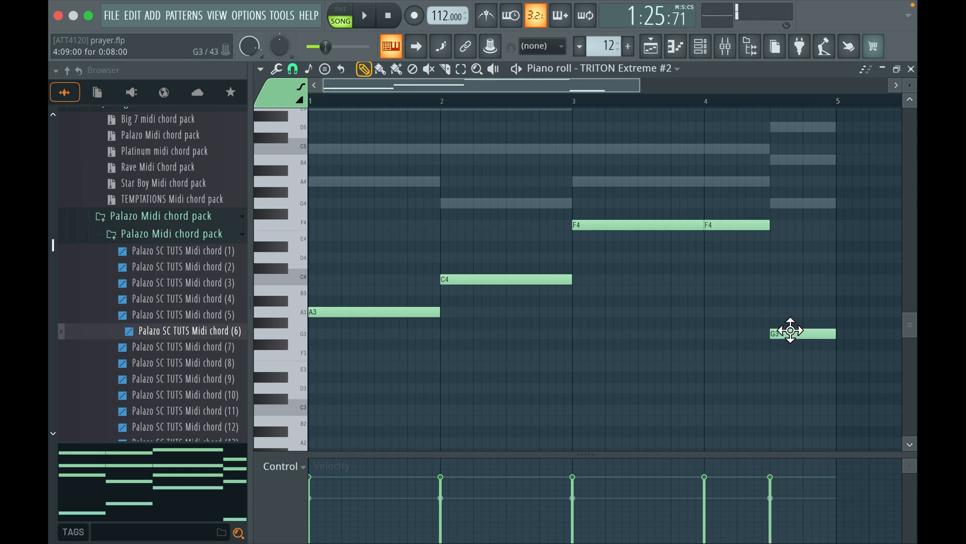
Set the TRITON Extreme #2 channel volume to 61% during playback and route the channel to mixer insert 5
key(space)
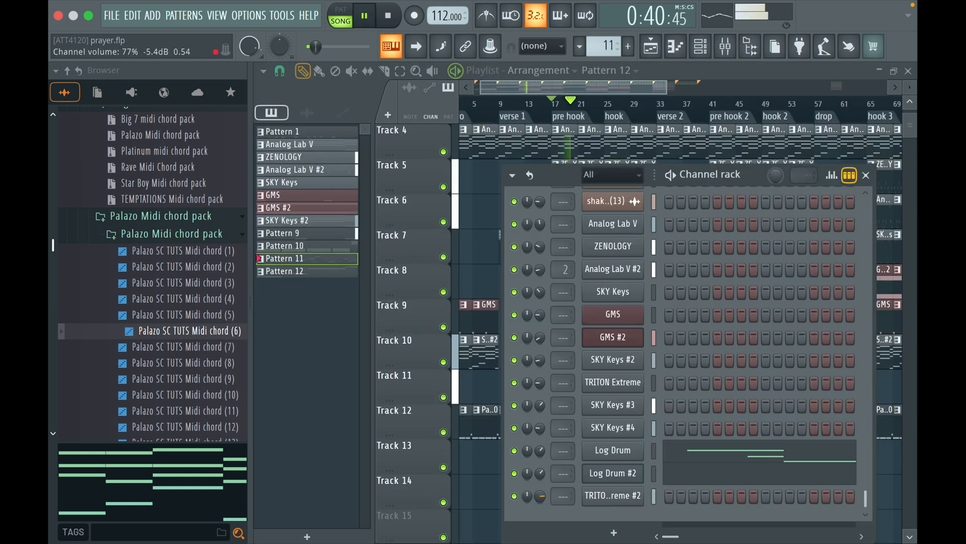
drag(541, 496, 540, 499)
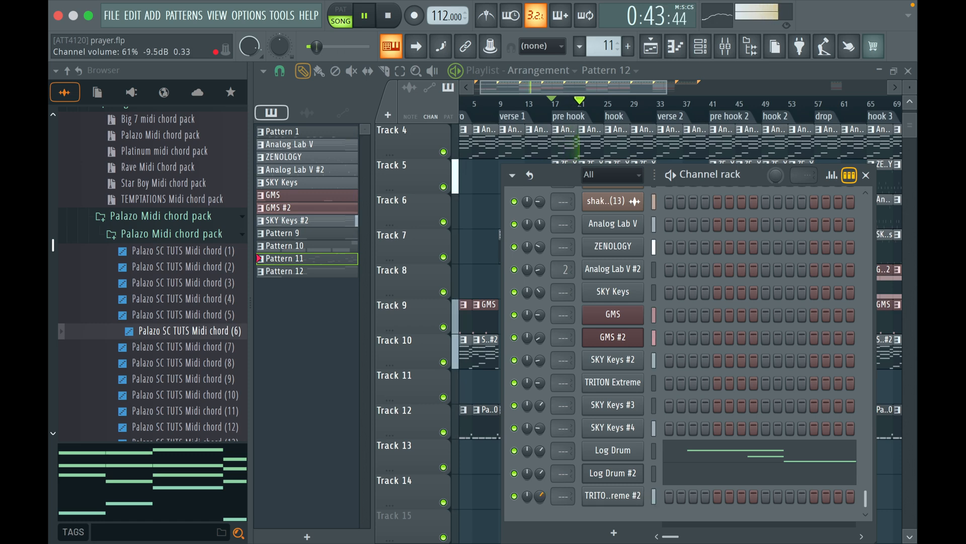
click(654, 496)
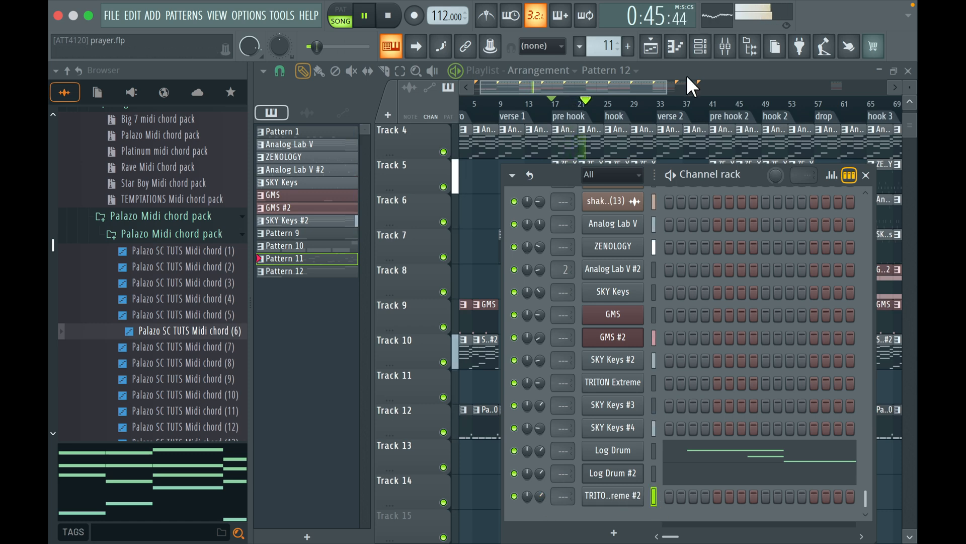
click(726, 46)
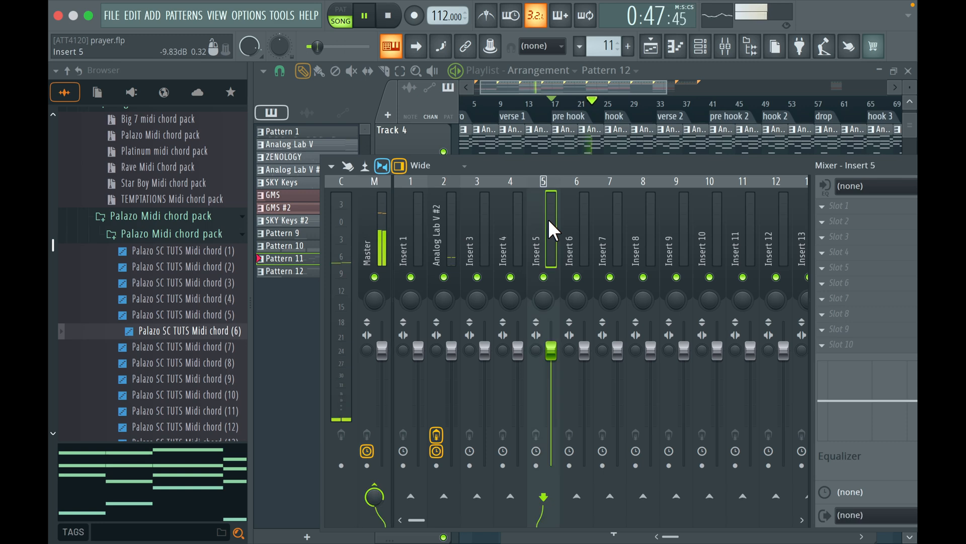
key(super+l)
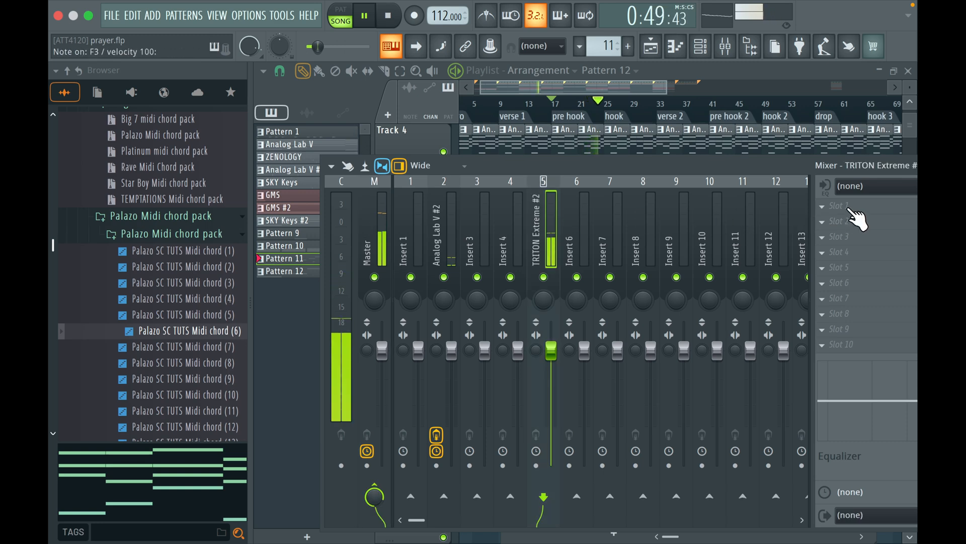
Load Gross Beat in the first effect slot of the TRITON Extreme #2 mixer track and choose its Repeater preset
click(857, 215)
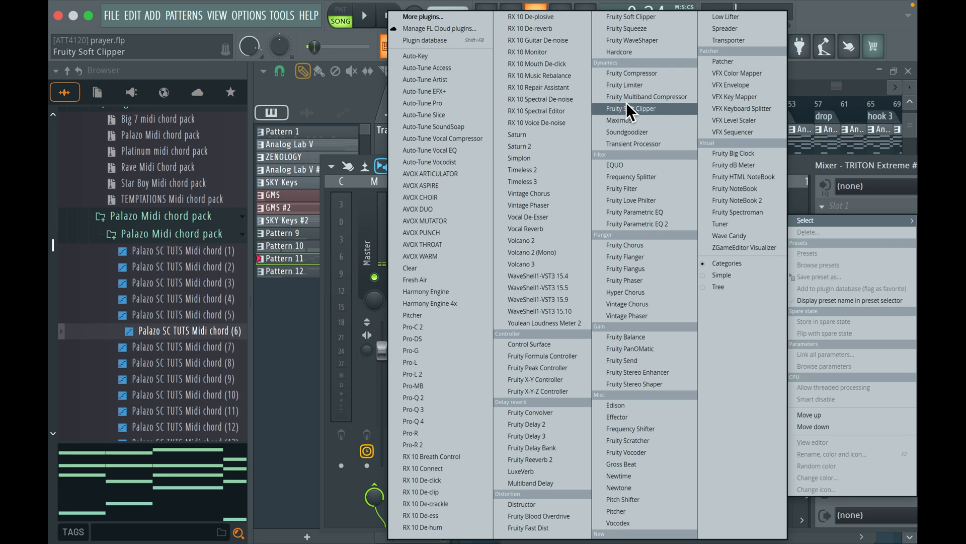
click(628, 119)
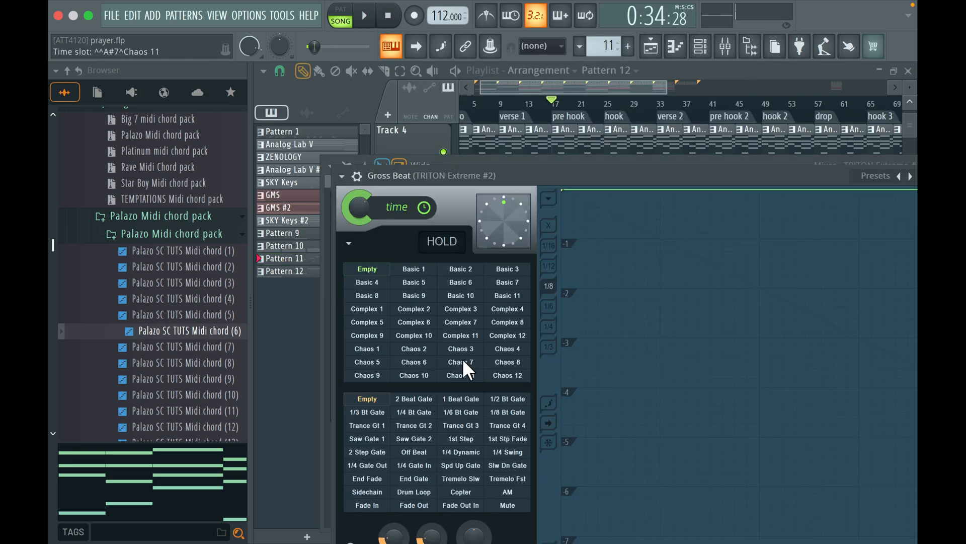
drag(687, 172, 635, 101)
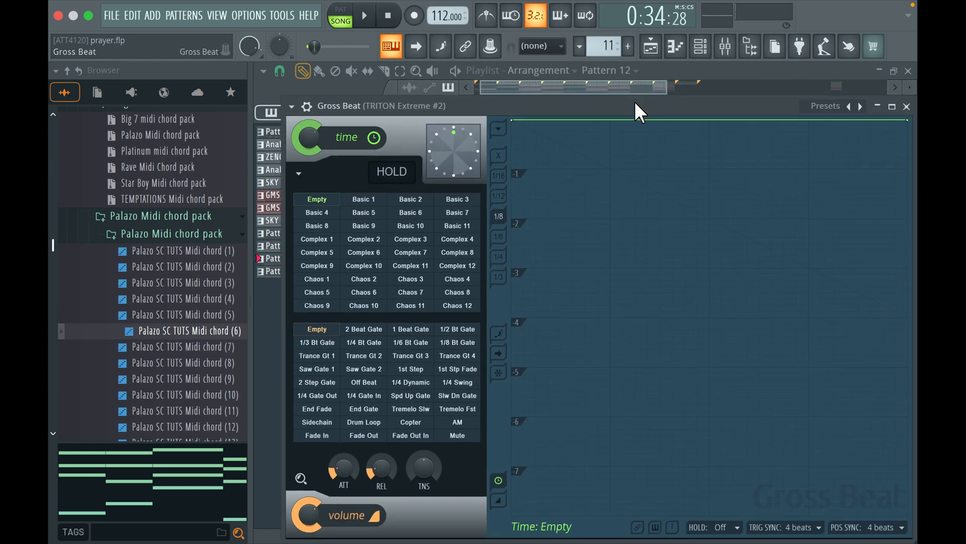
click(861, 107)
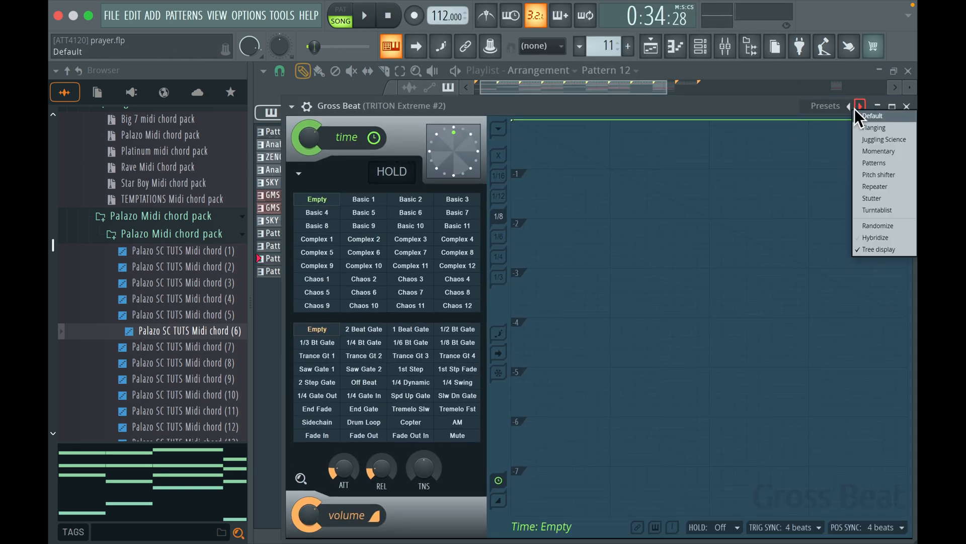
click(876, 186)
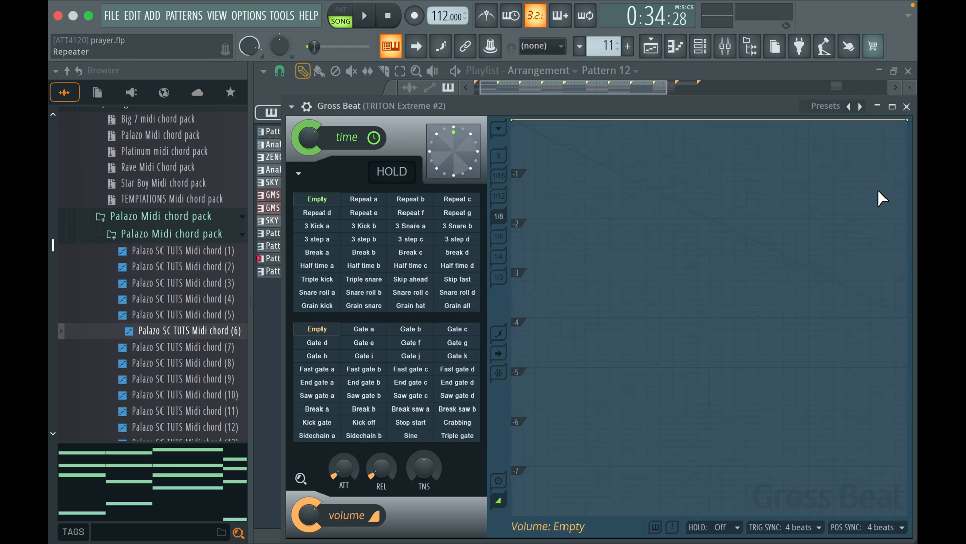
Compare the Sidechain b and Sidechain a volume patterns in playback, keep Sidechain a, and close Gross Beat and the mixer
click(359, 436)
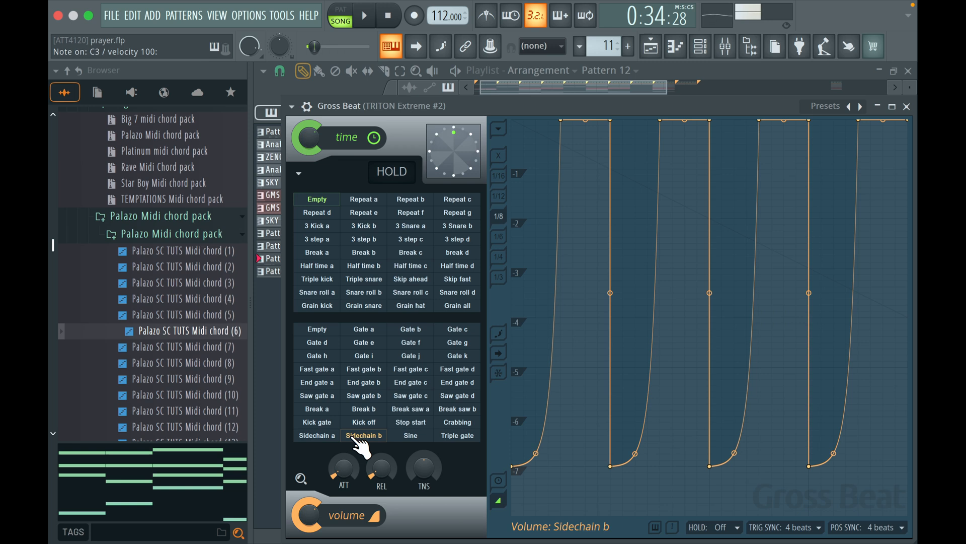
key(space)
click(330, 436)
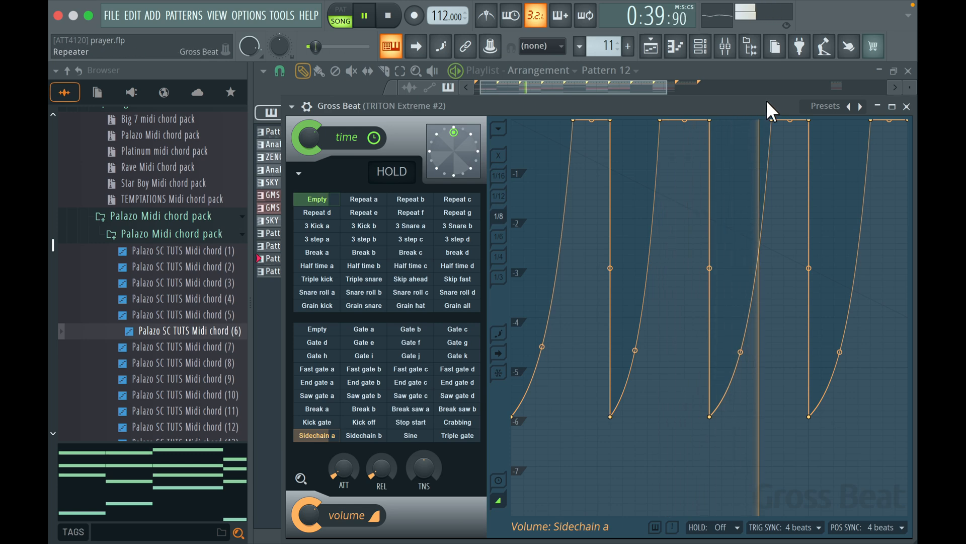
drag(766, 99, 687, 110)
click(795, 135)
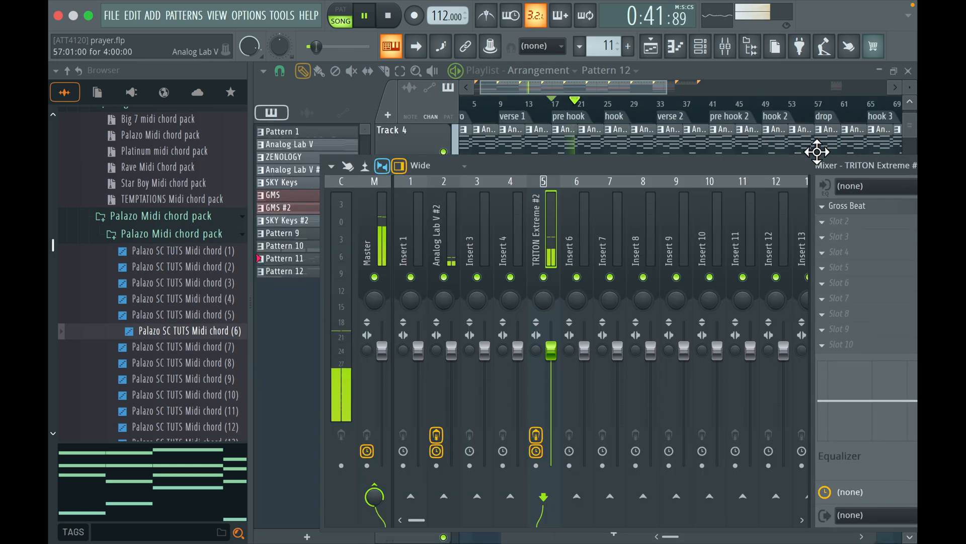
drag(771, 166, 686, 168)
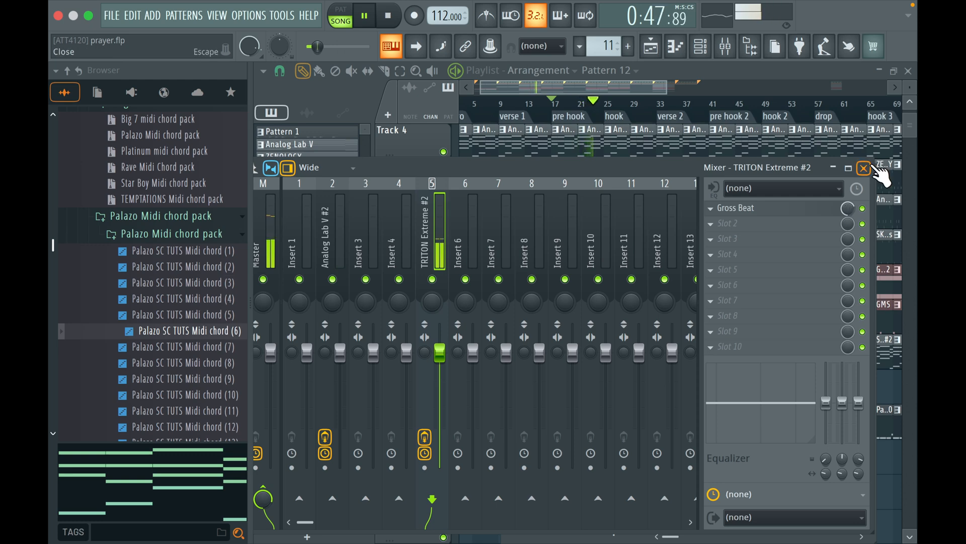
click(864, 168)
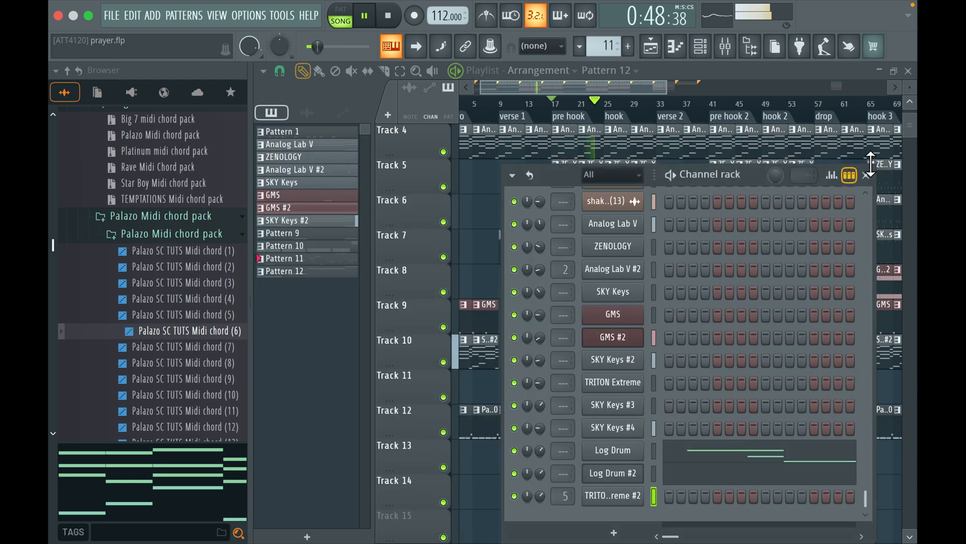
Play the full arrangement from the start of the intro
click(660, 84)
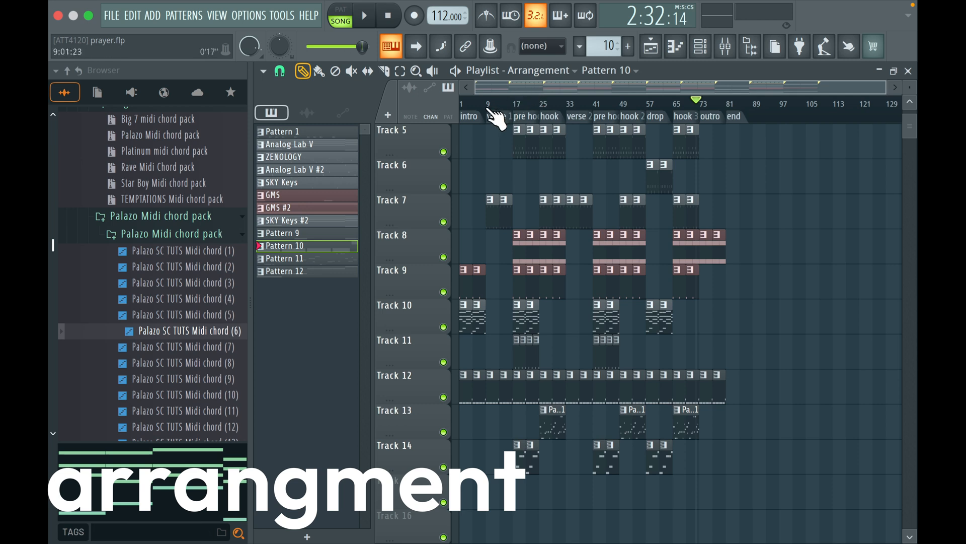
drag(480, 100, 401, 105)
key(space)
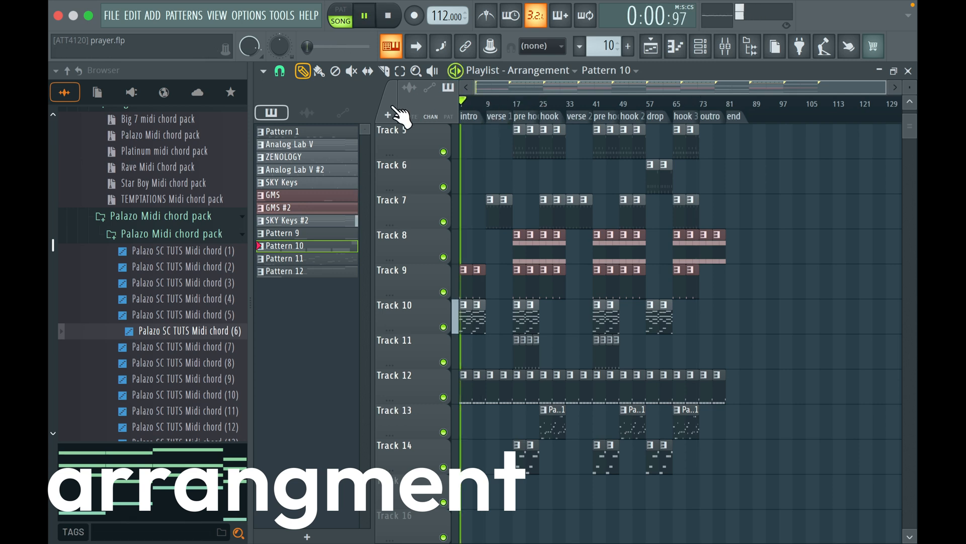